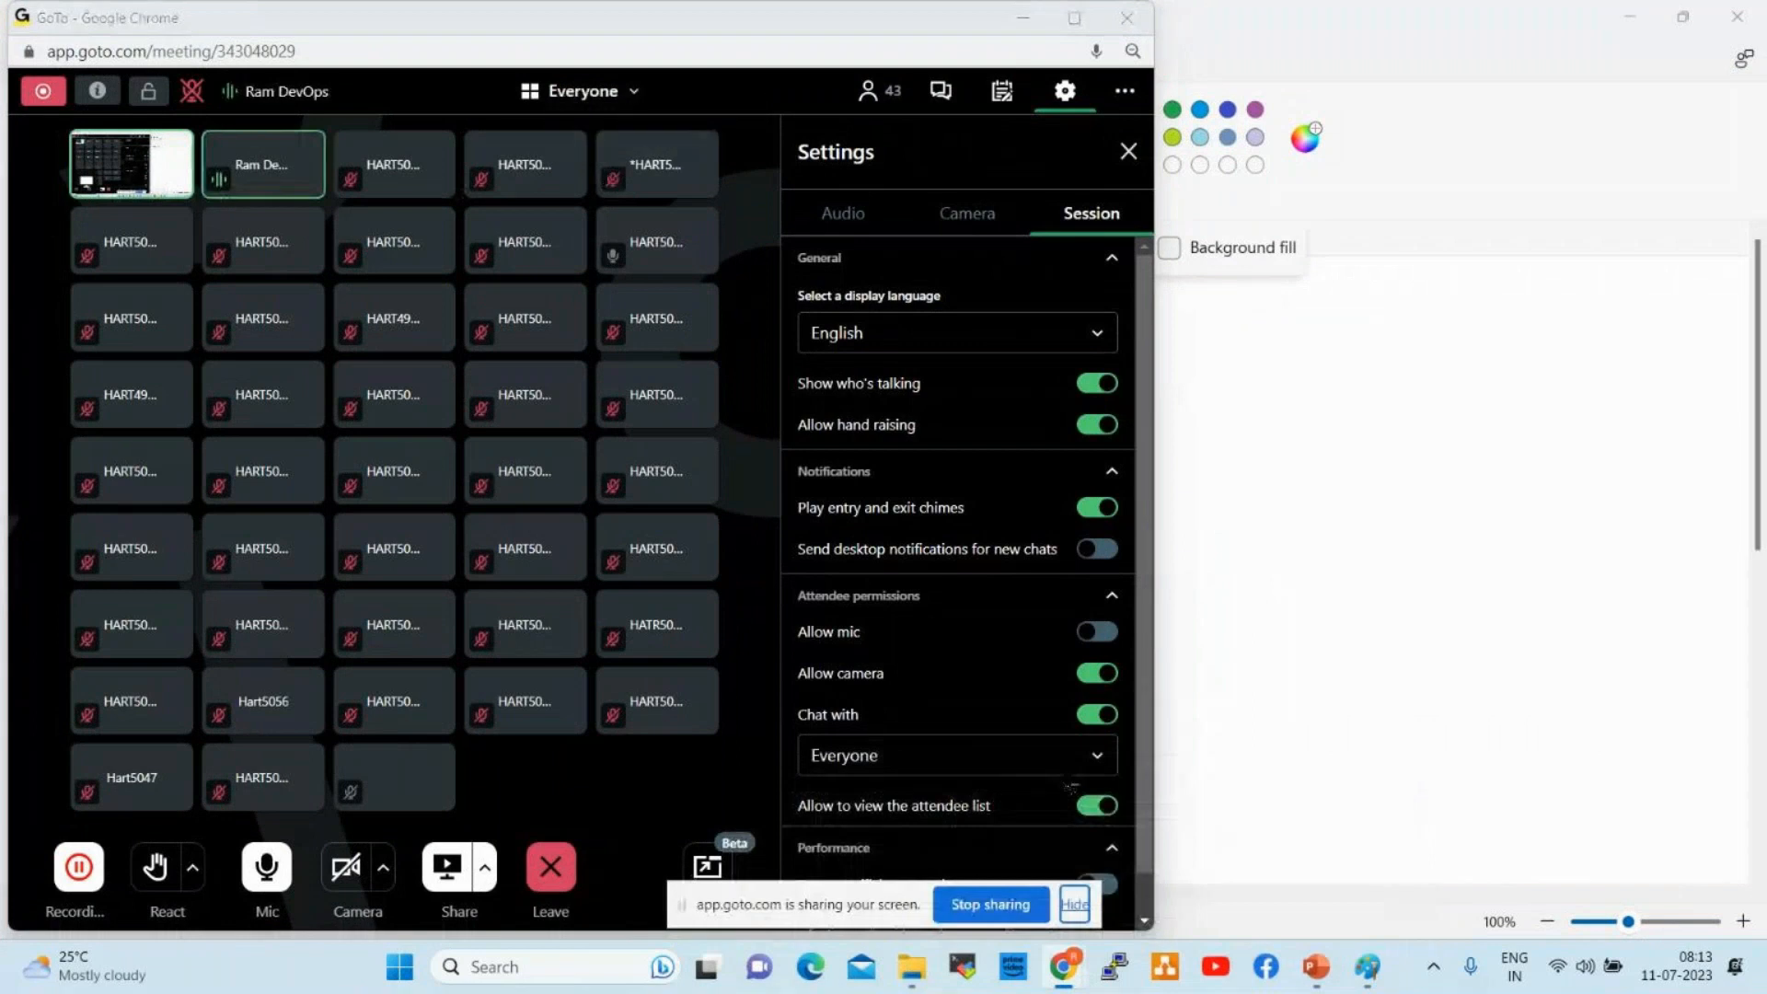
Visit the AWS homepage in a new browser tab and go to the console sign-in.
mouse_move(1063, 966)
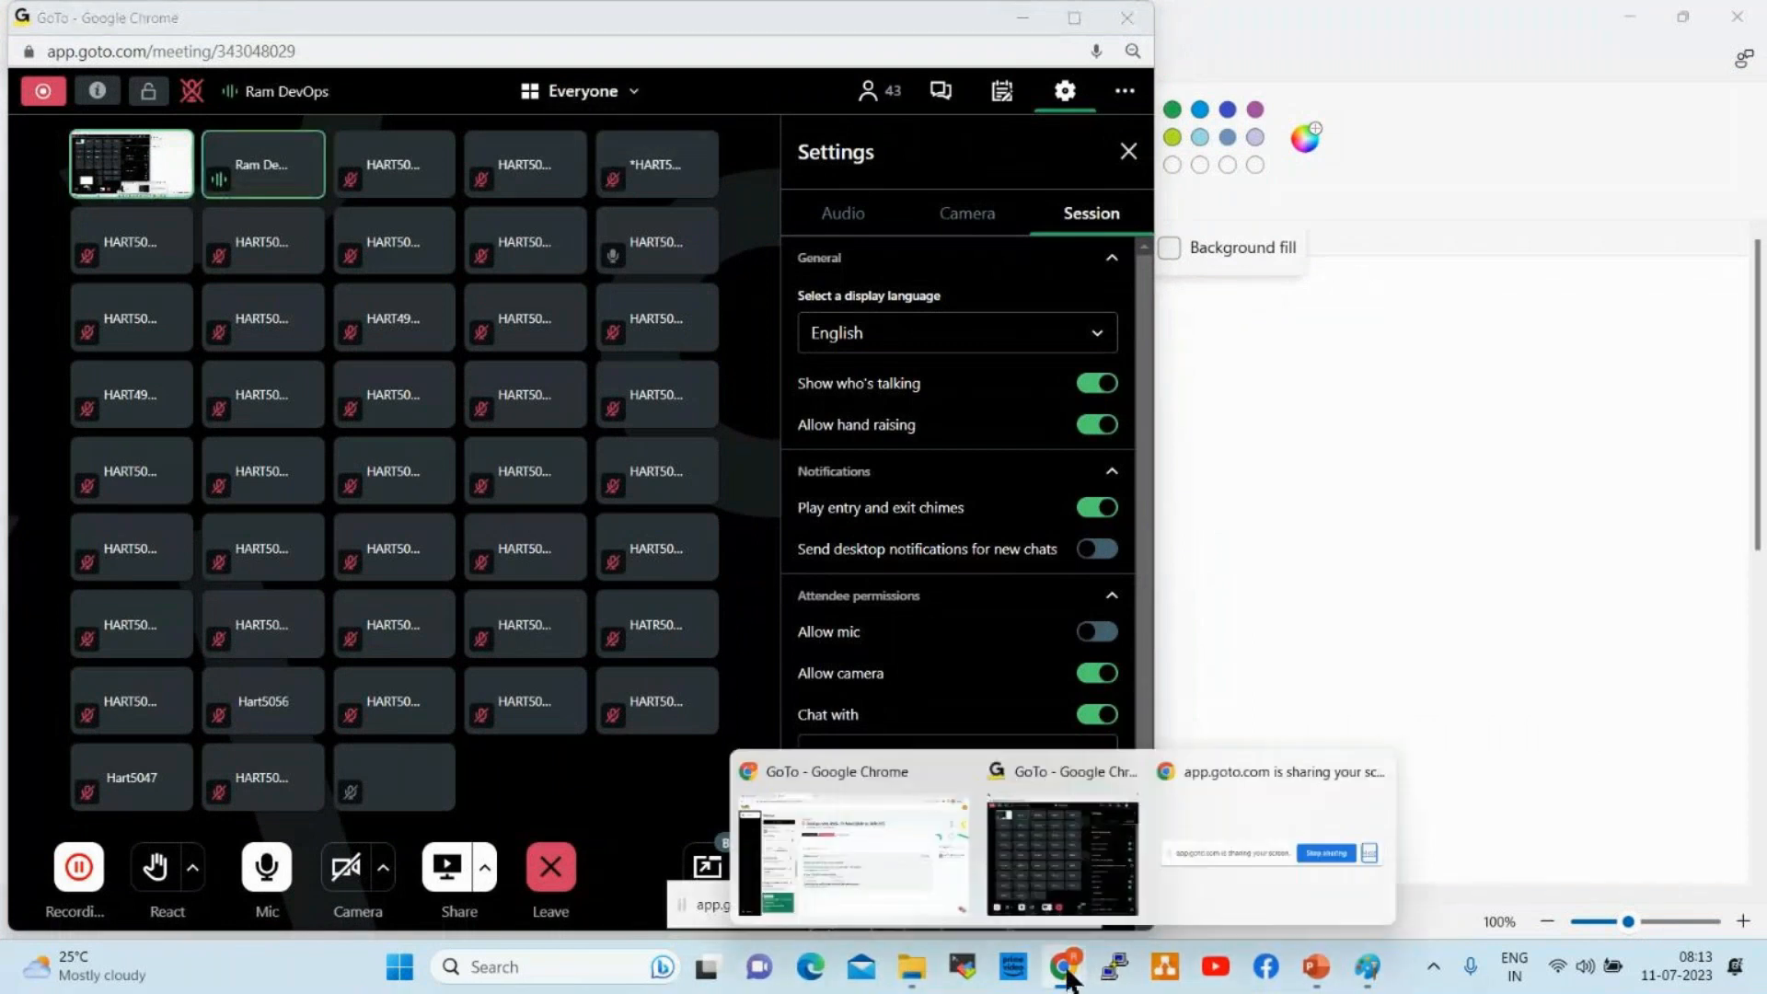
left_click(877, 882)
left_click(584, 20)
type("aws")
key("Return")
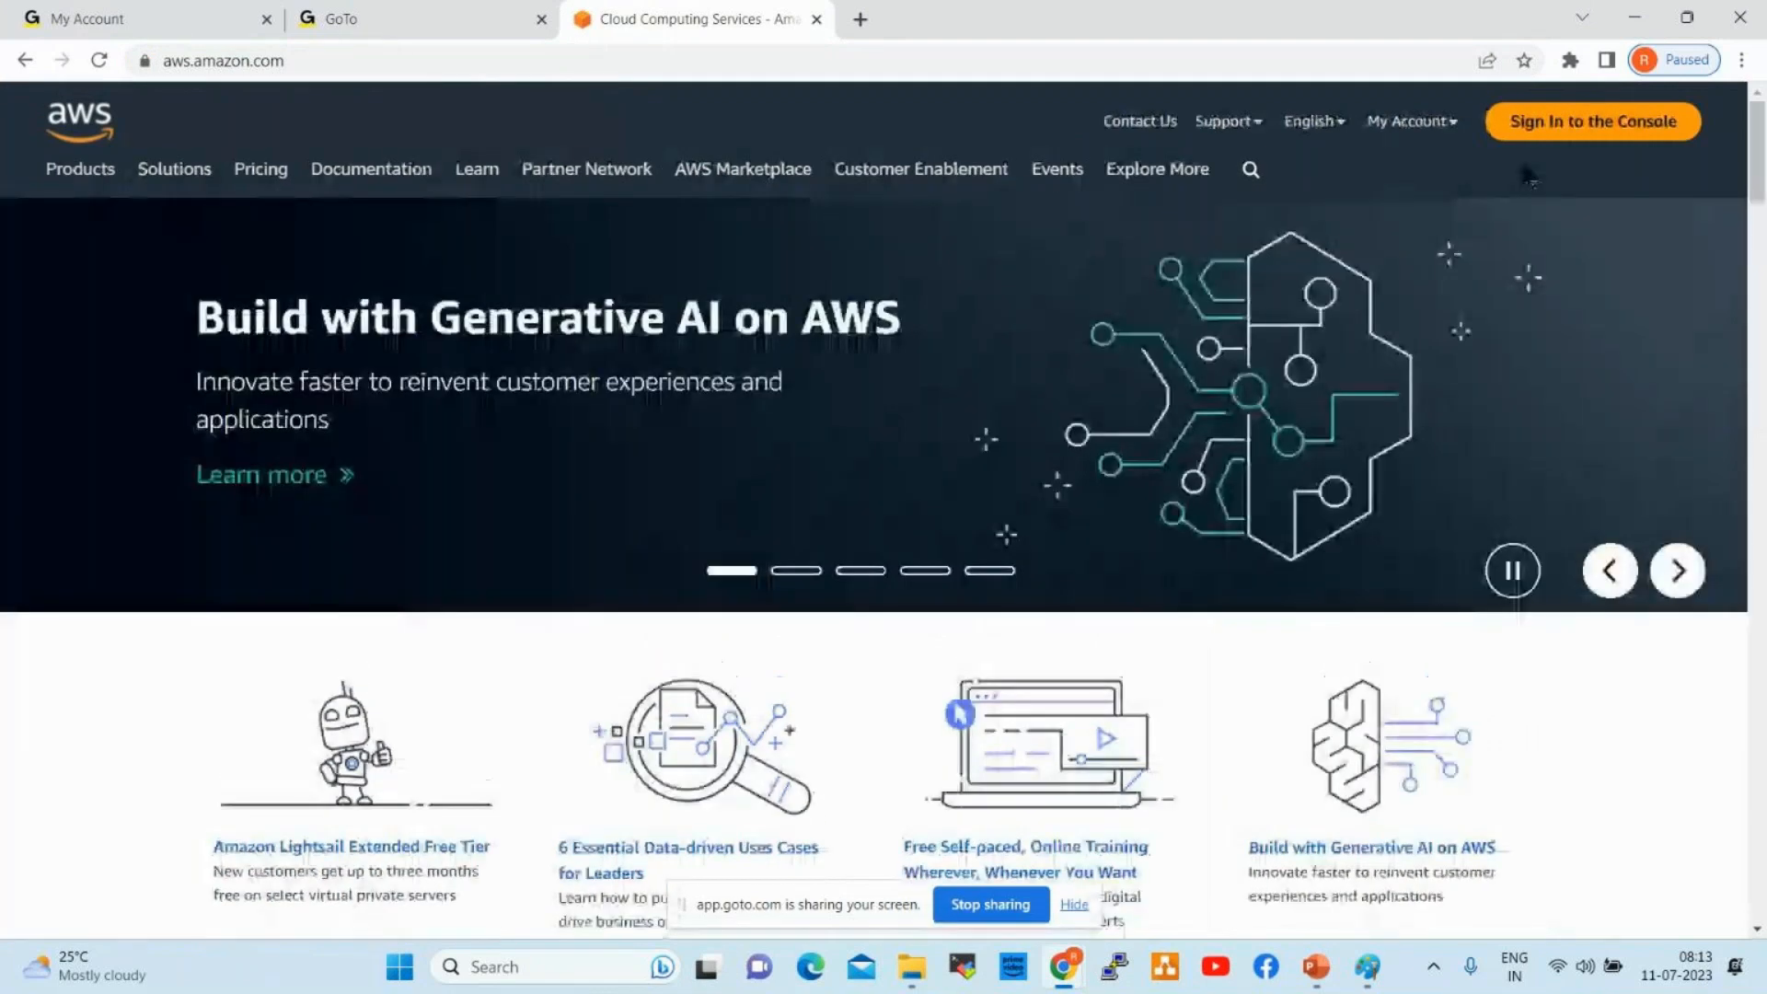
left_click(1593, 121)
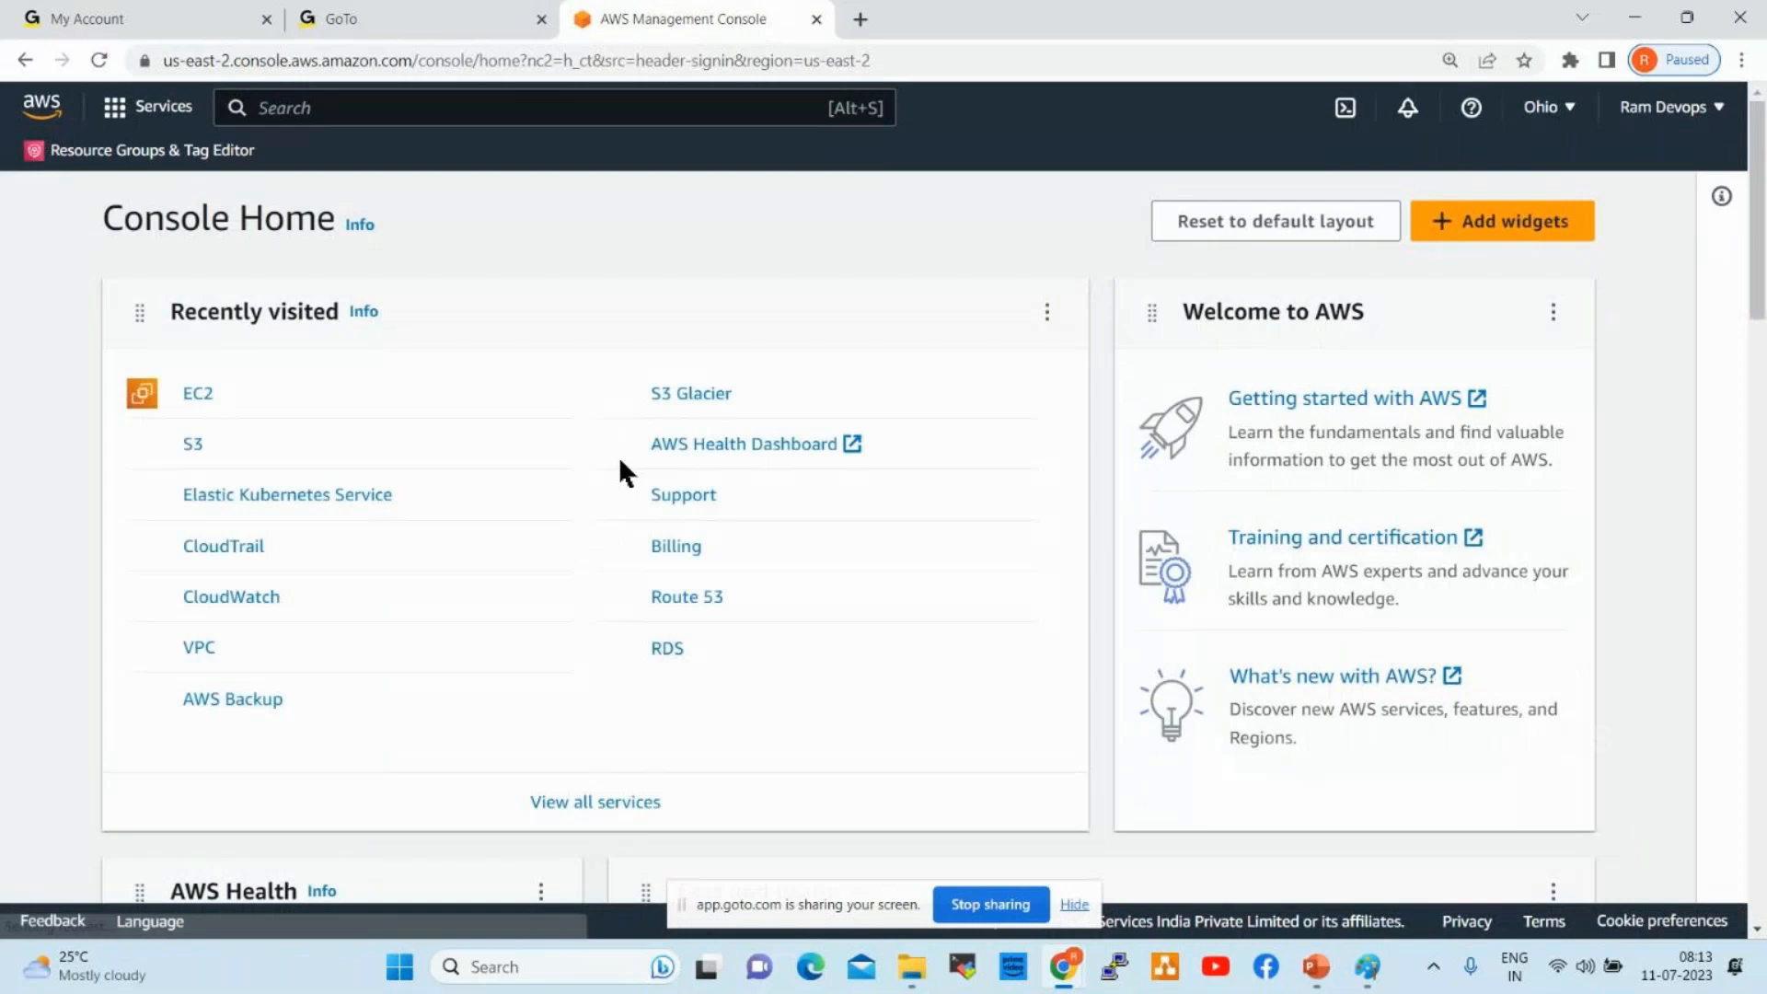
Sign out from the account menu and return to the root user sign-in page.
left_click(1691, 117)
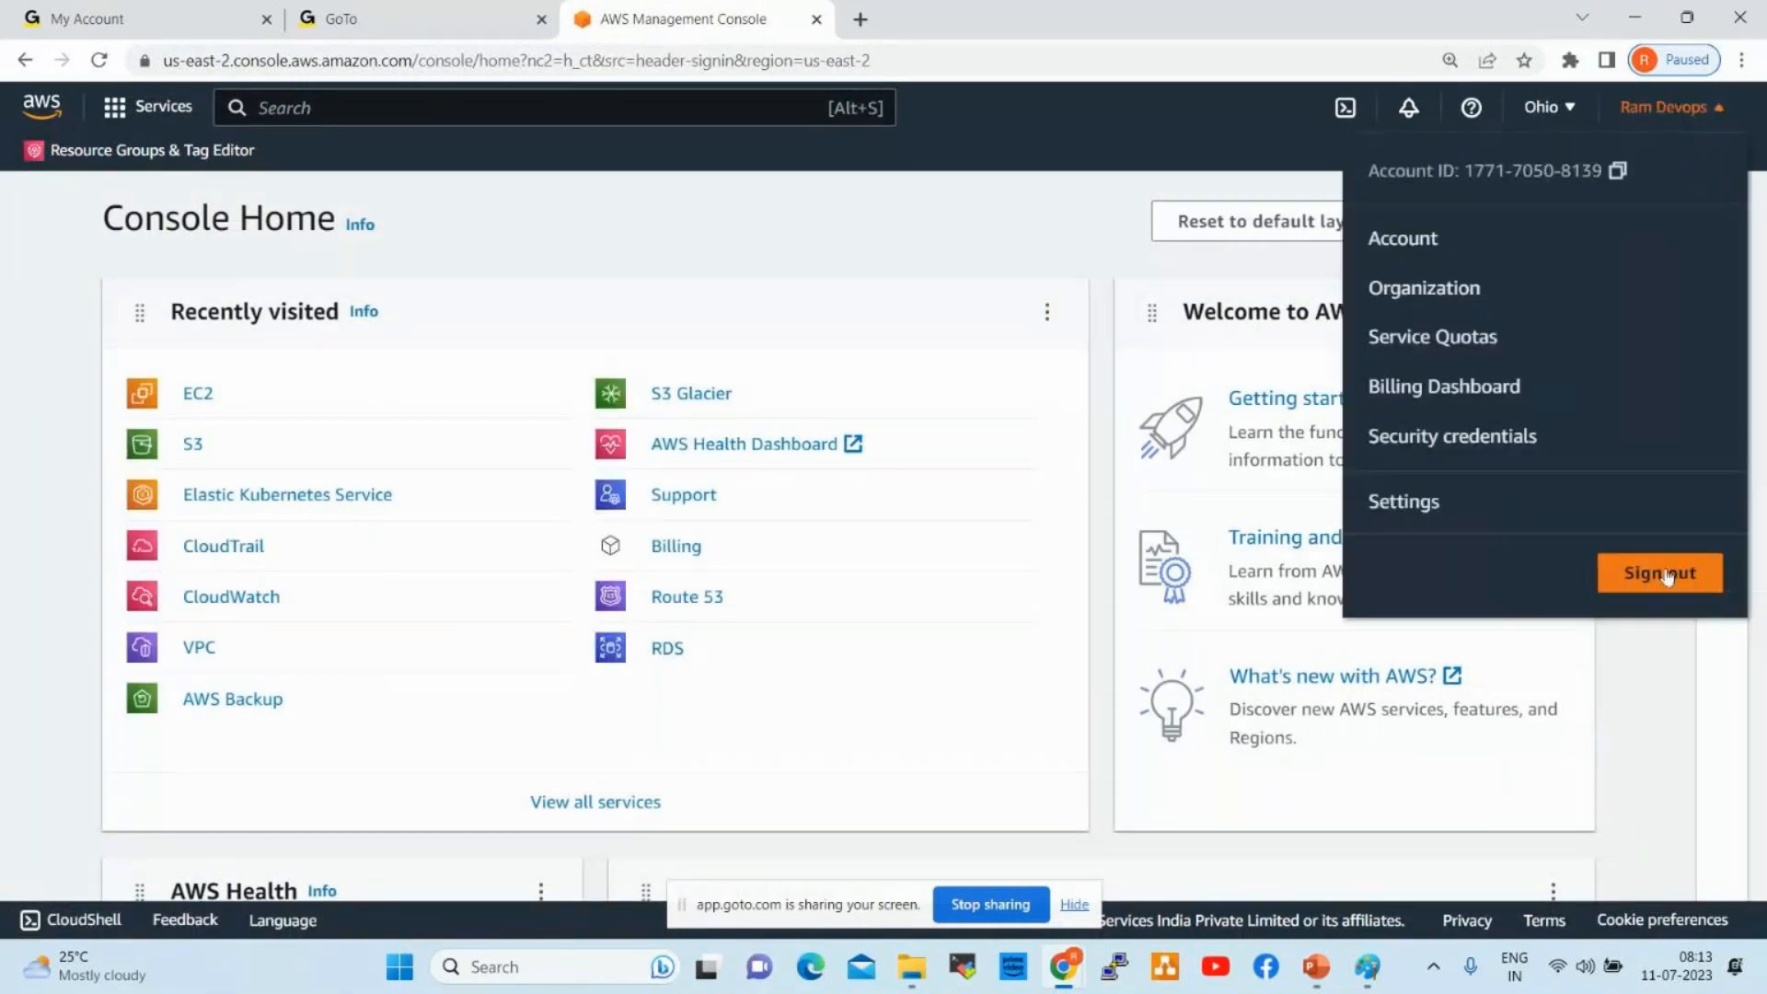
left_click(1660, 573)
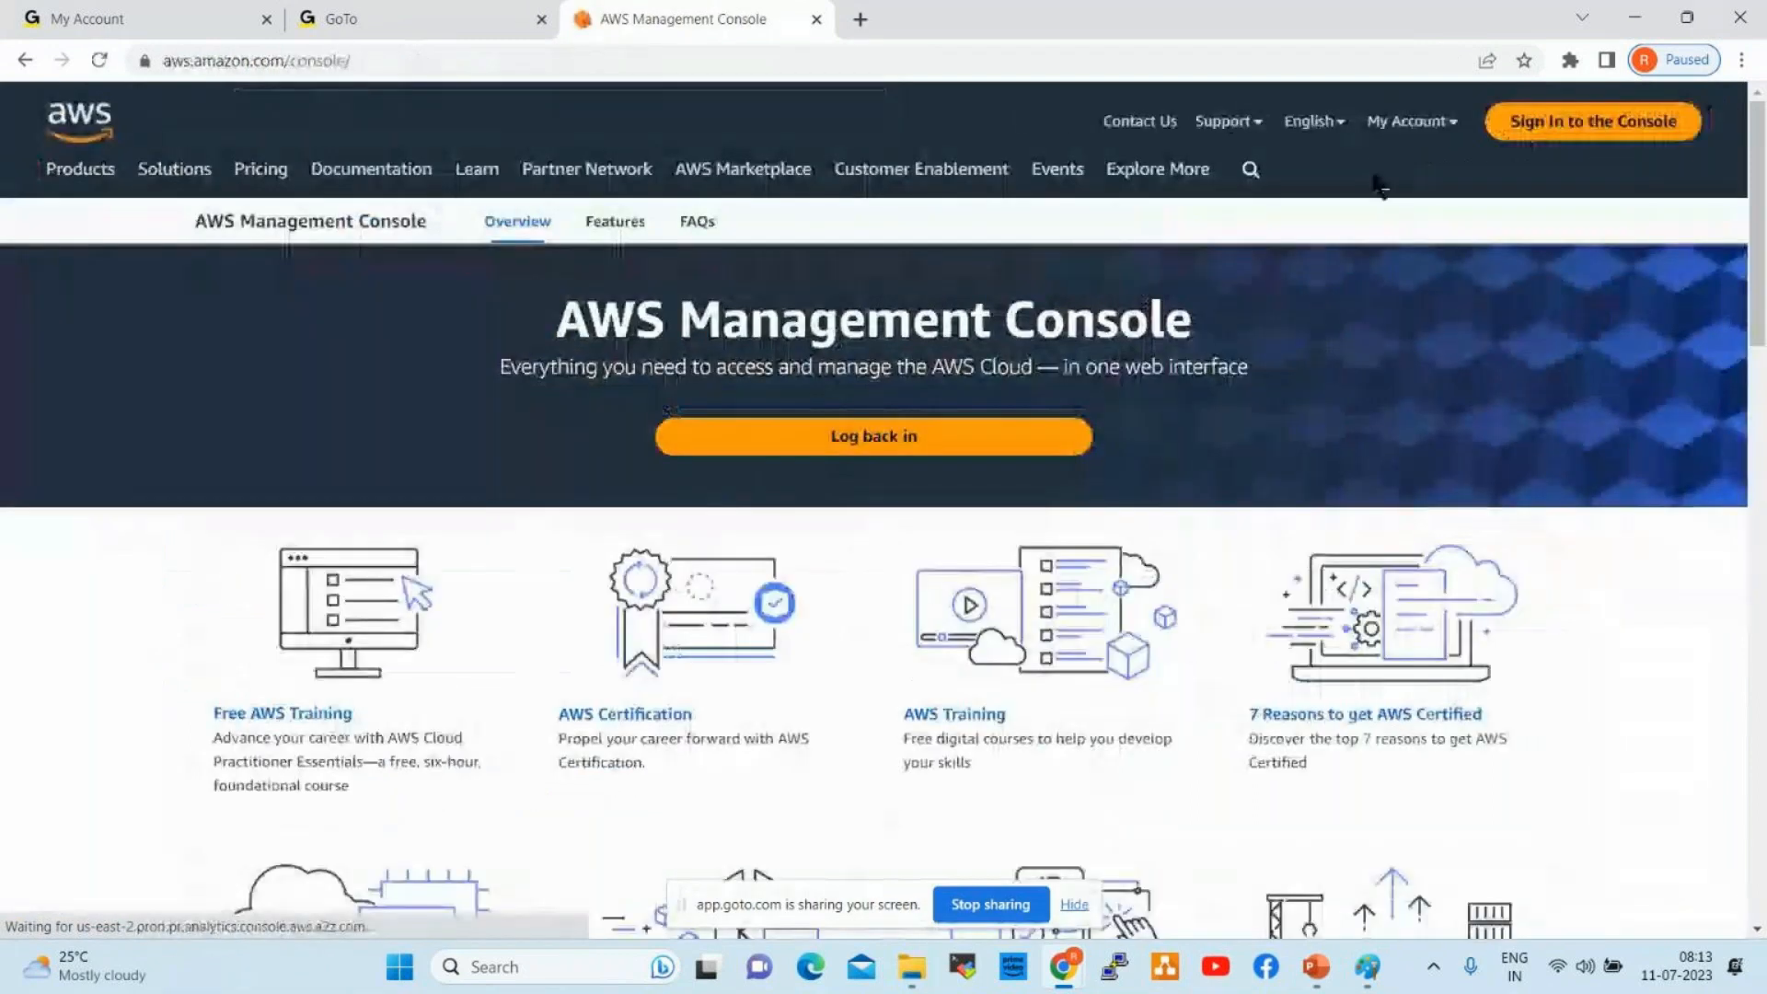
left_click(1546, 136)
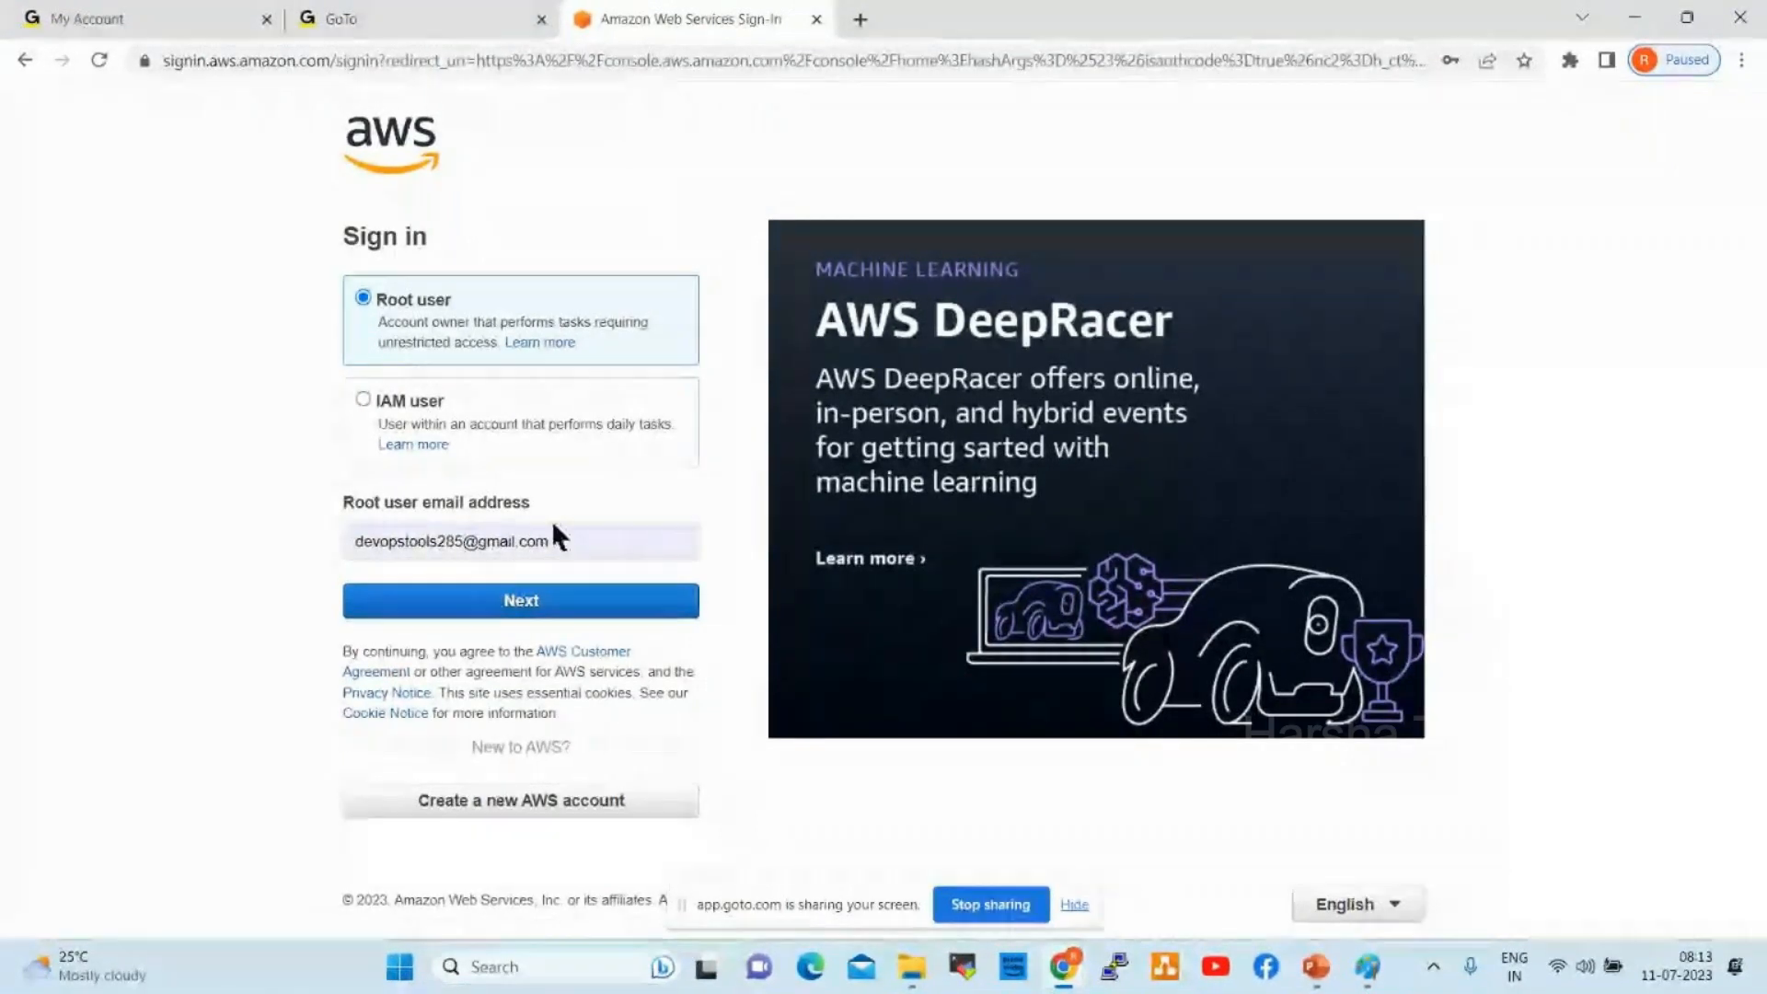
Correct the mistyped digit in the root email to 8, then sign in with the account password.
left_click(589, 540)
key("Left")
key("Left")
key("Left")
key("Left")
key("Left")
key("Left")
key("Left")
key("Left")
key("Left")
key("Left")
key("BackSpace")
type("8")
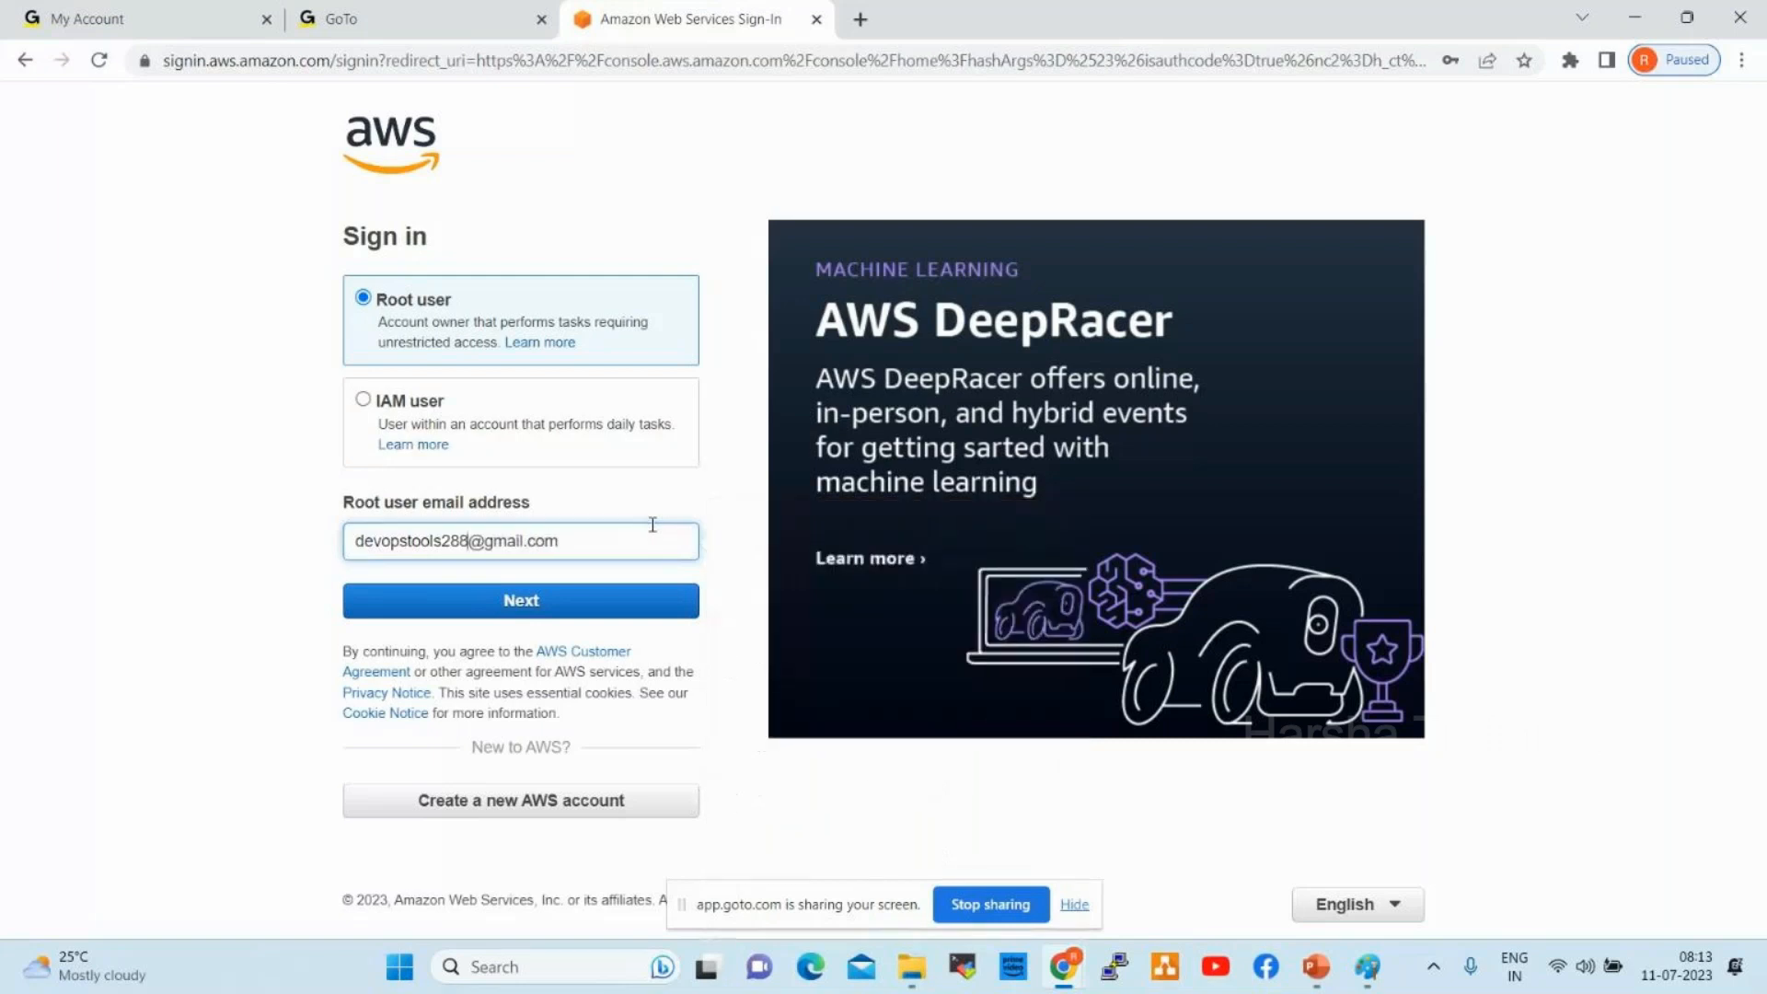
key("Return")
type("•••")
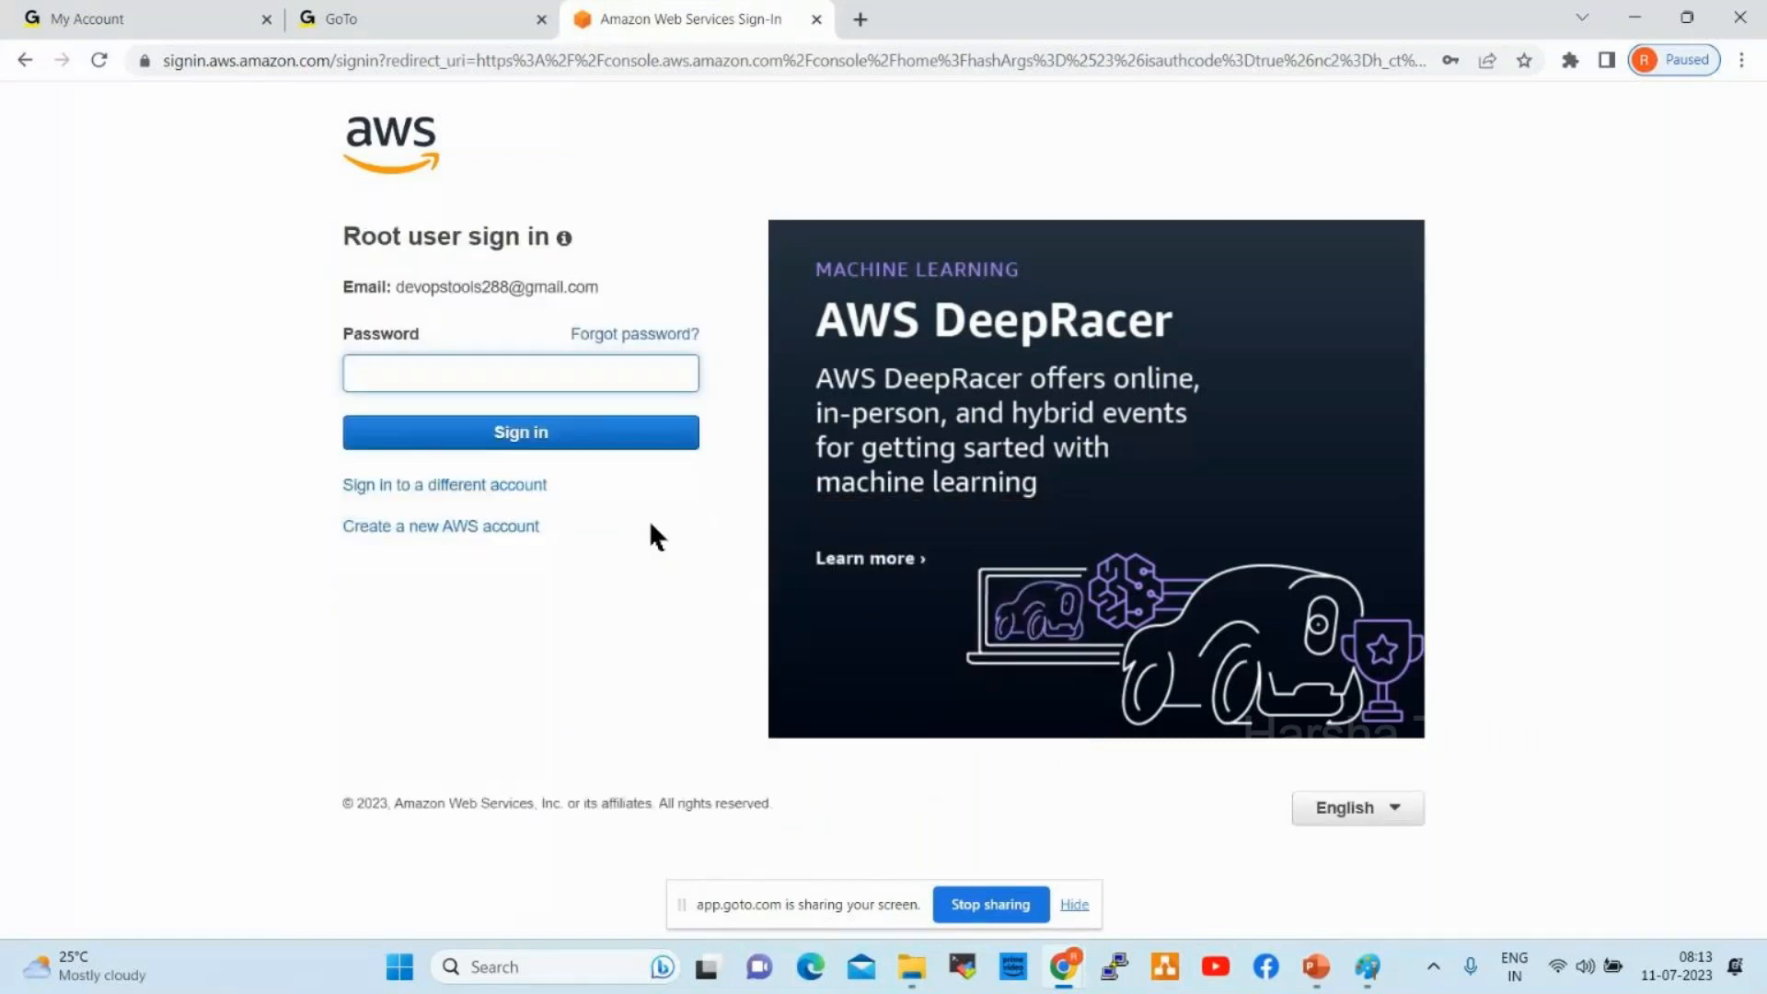
type("•••••••")
key("Return")
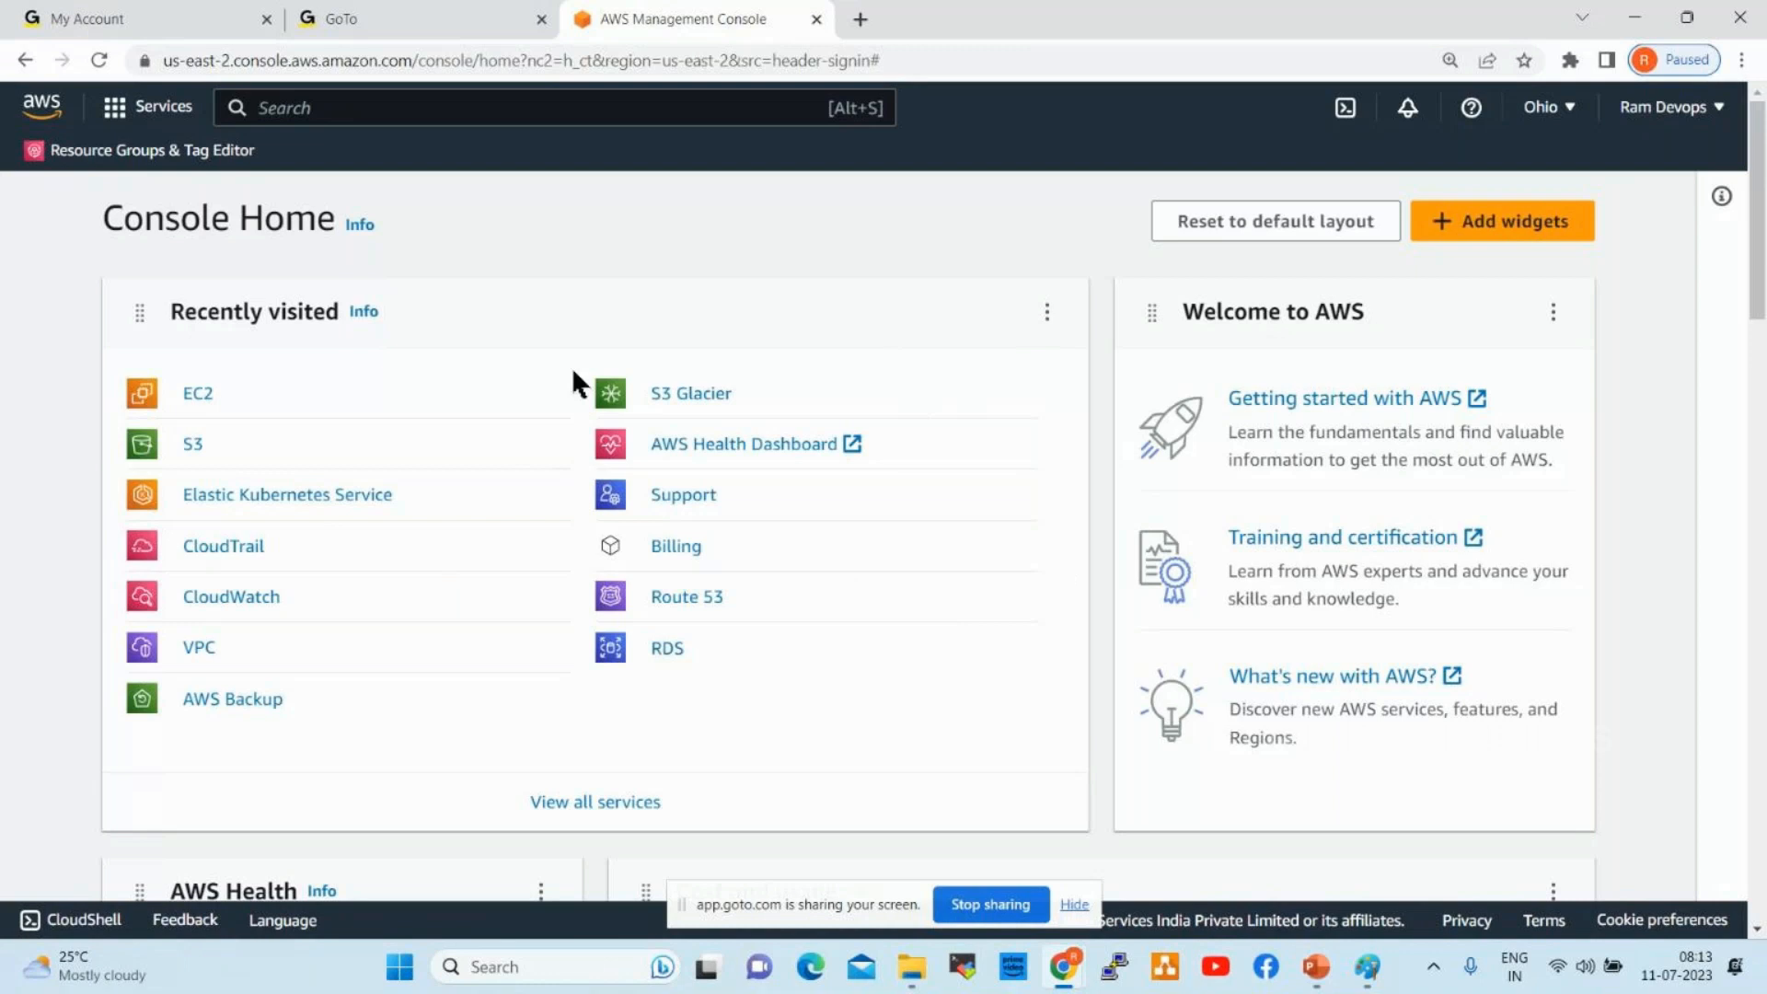
From the account menu, highlight the account ID and go to Security credentials.
left_click(1666, 110)
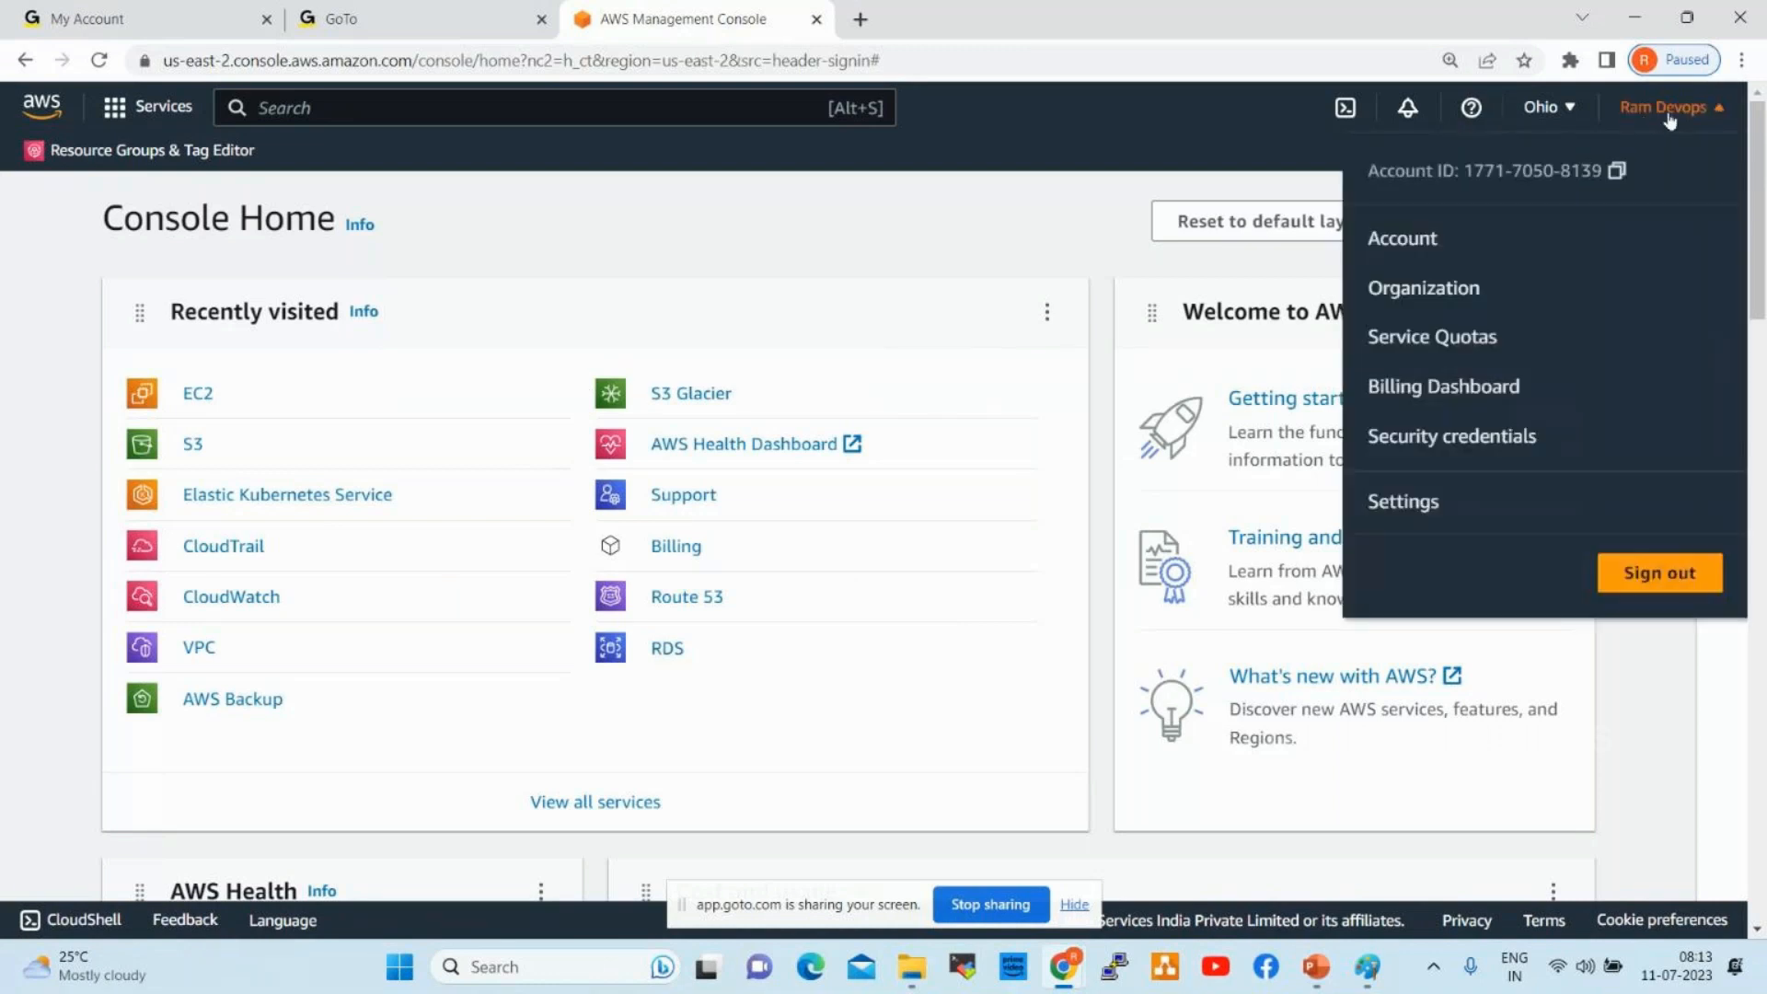
left_click_drag(1370, 171, 1440, 237)
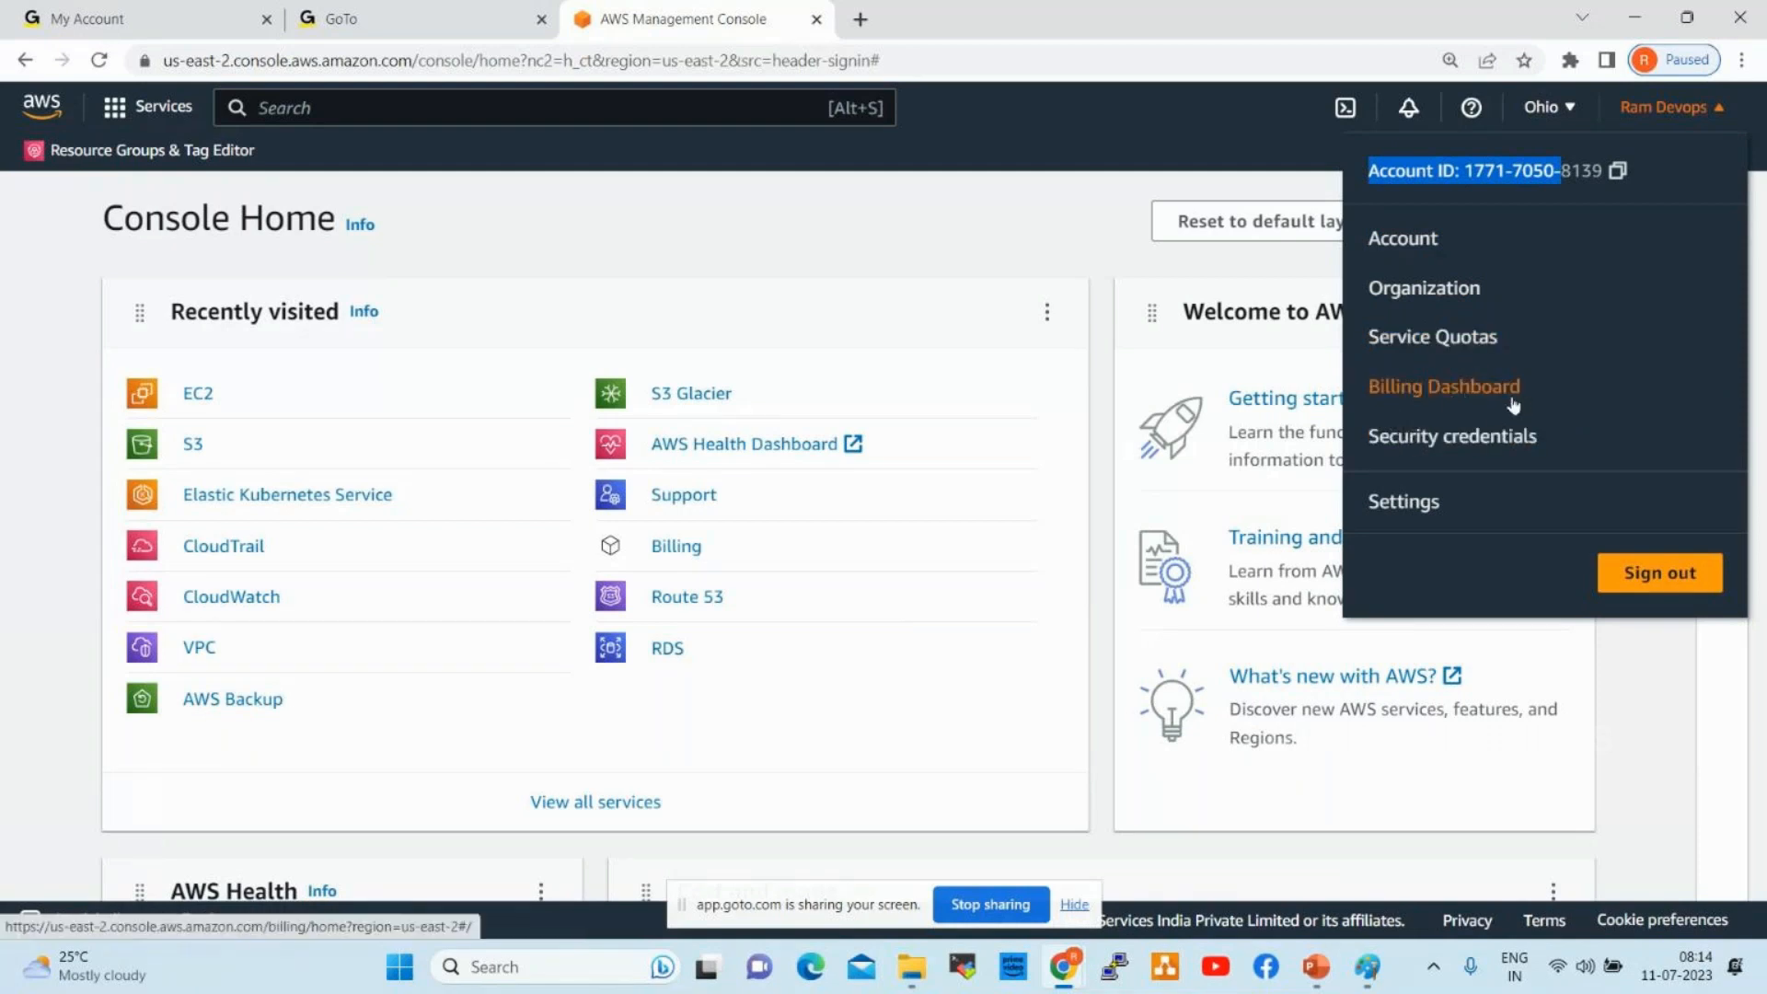
left_click(1452, 448)
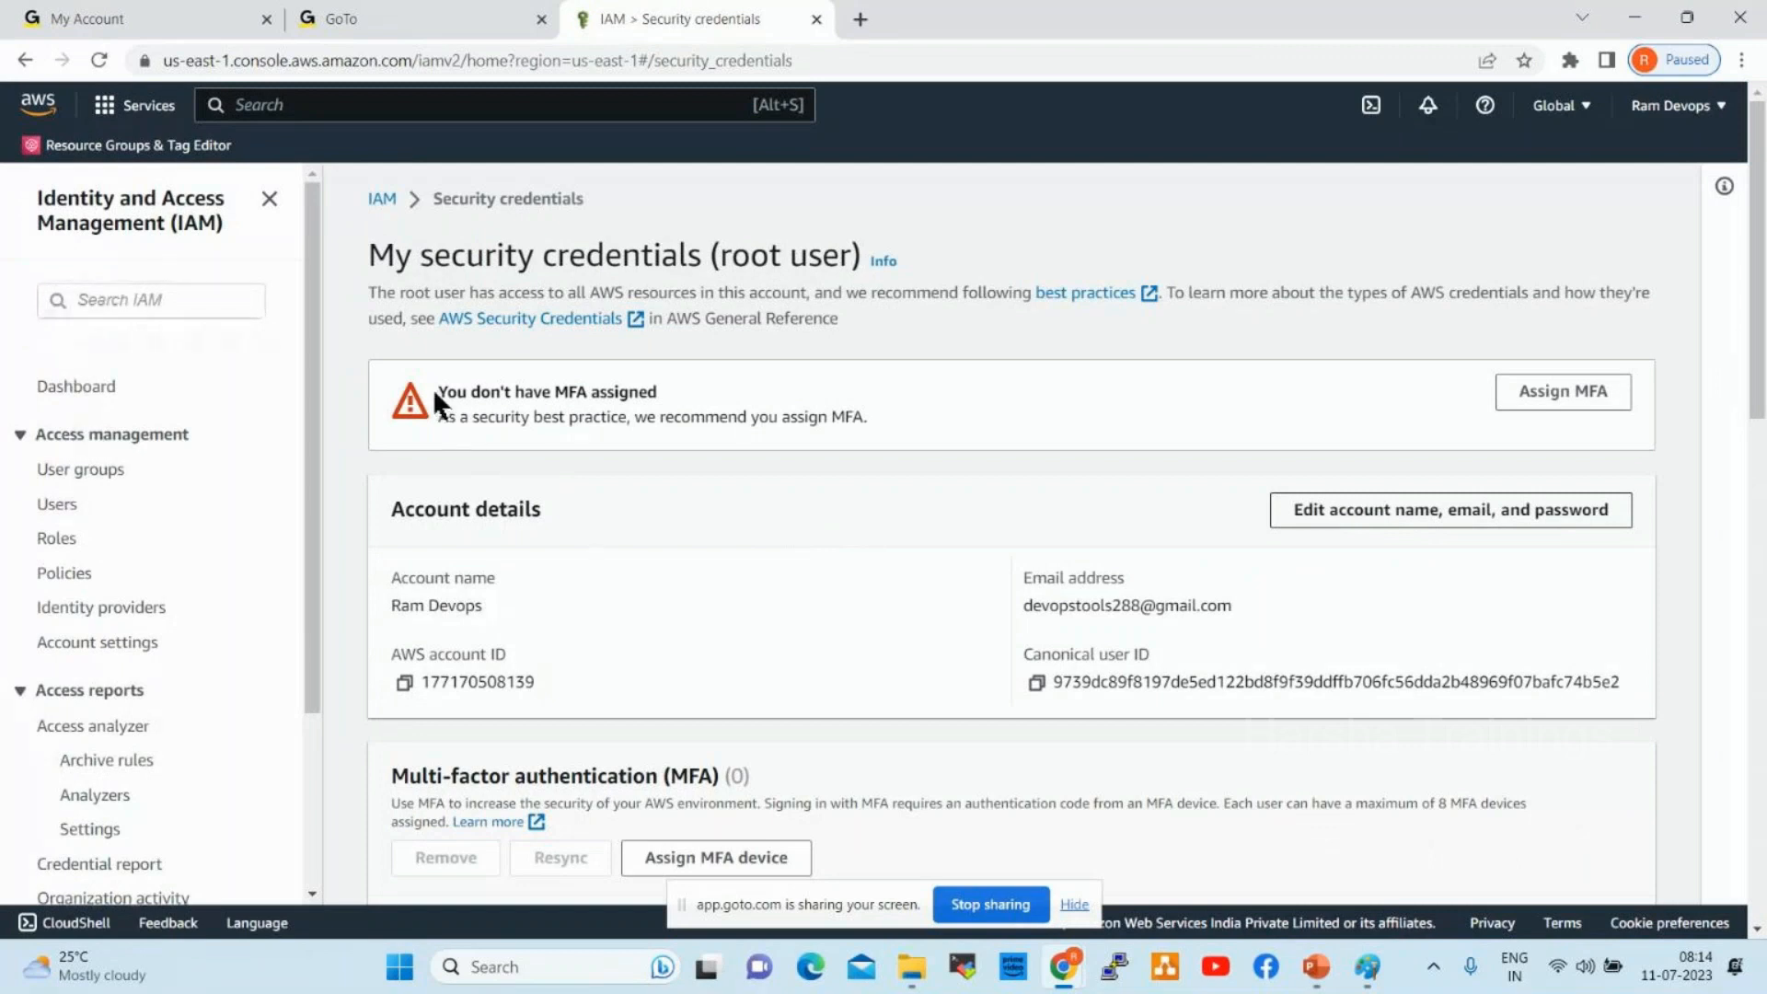
left_click_drag(434, 390, 677, 396)
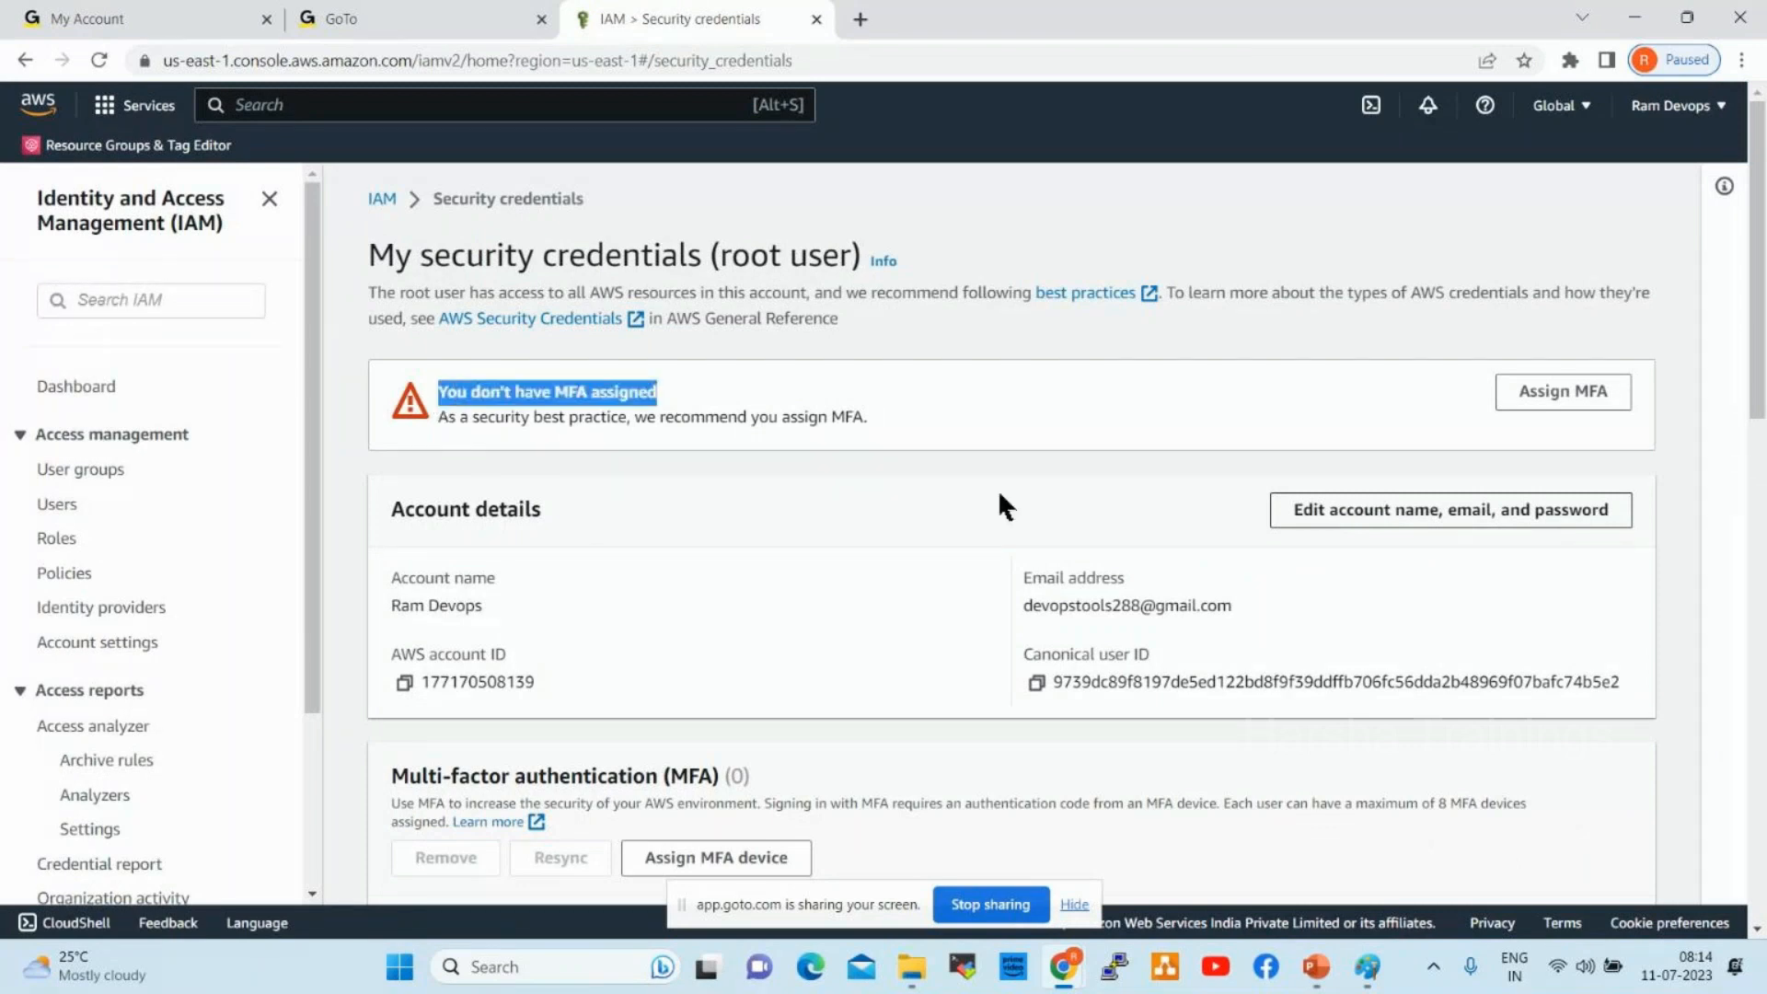
scroll(975, 493, "down", 4)
scroll(976, 497, "up", 1)
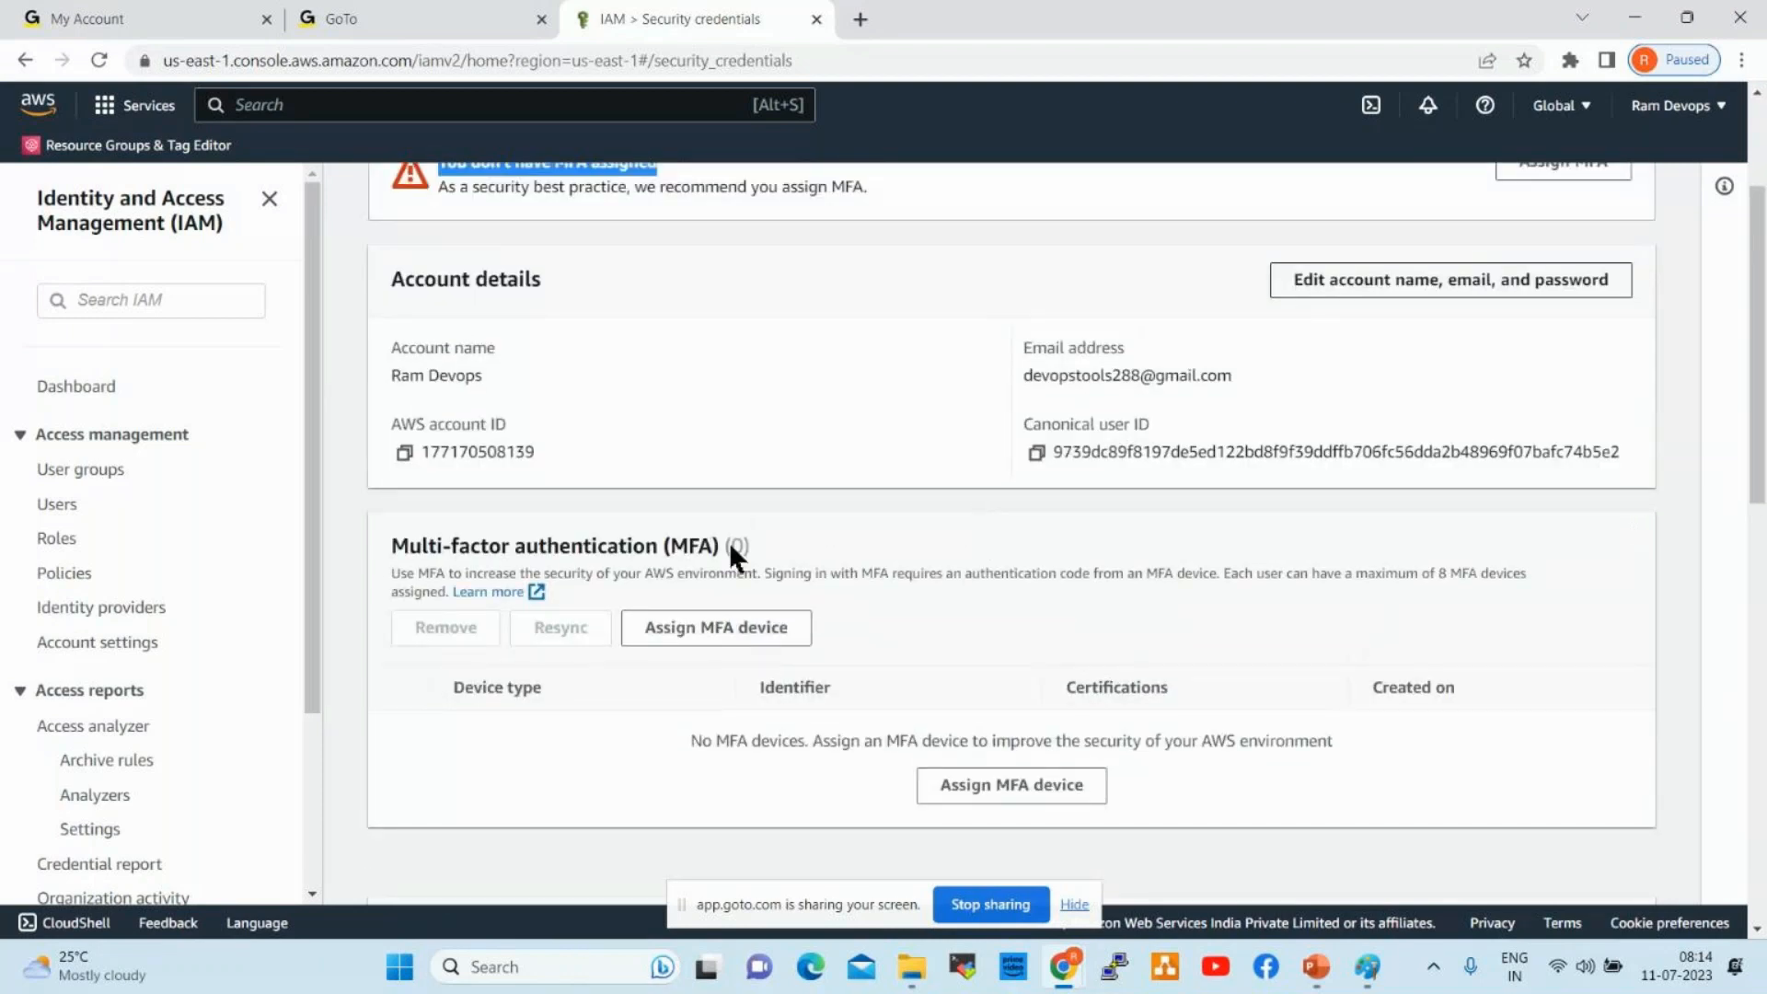
scroll(272, 579, "down", 3)
scroll(272, 578, "up", 3)
scroll(1490, 460, "down", 3)
scroll(1491, 464, "up", 3)
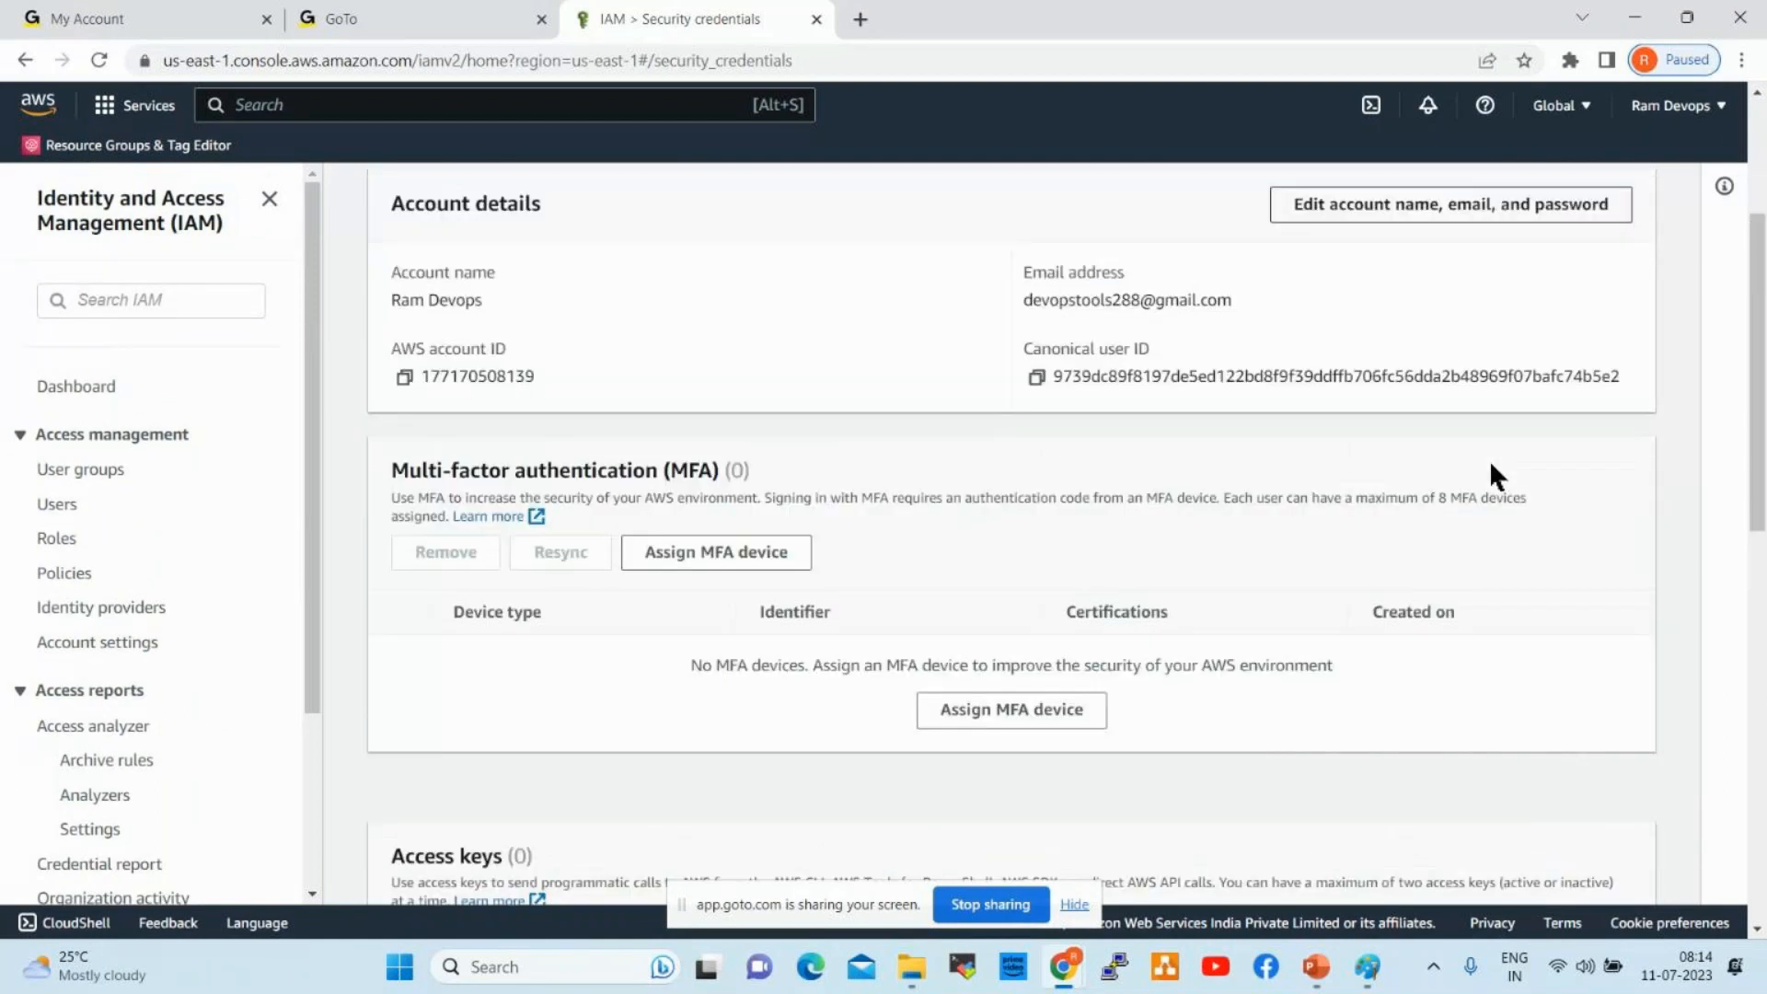
scroll(1491, 465, "down", 2)
scroll(1491, 464, "down", 3)
scroll(1491, 465, "up", 2)
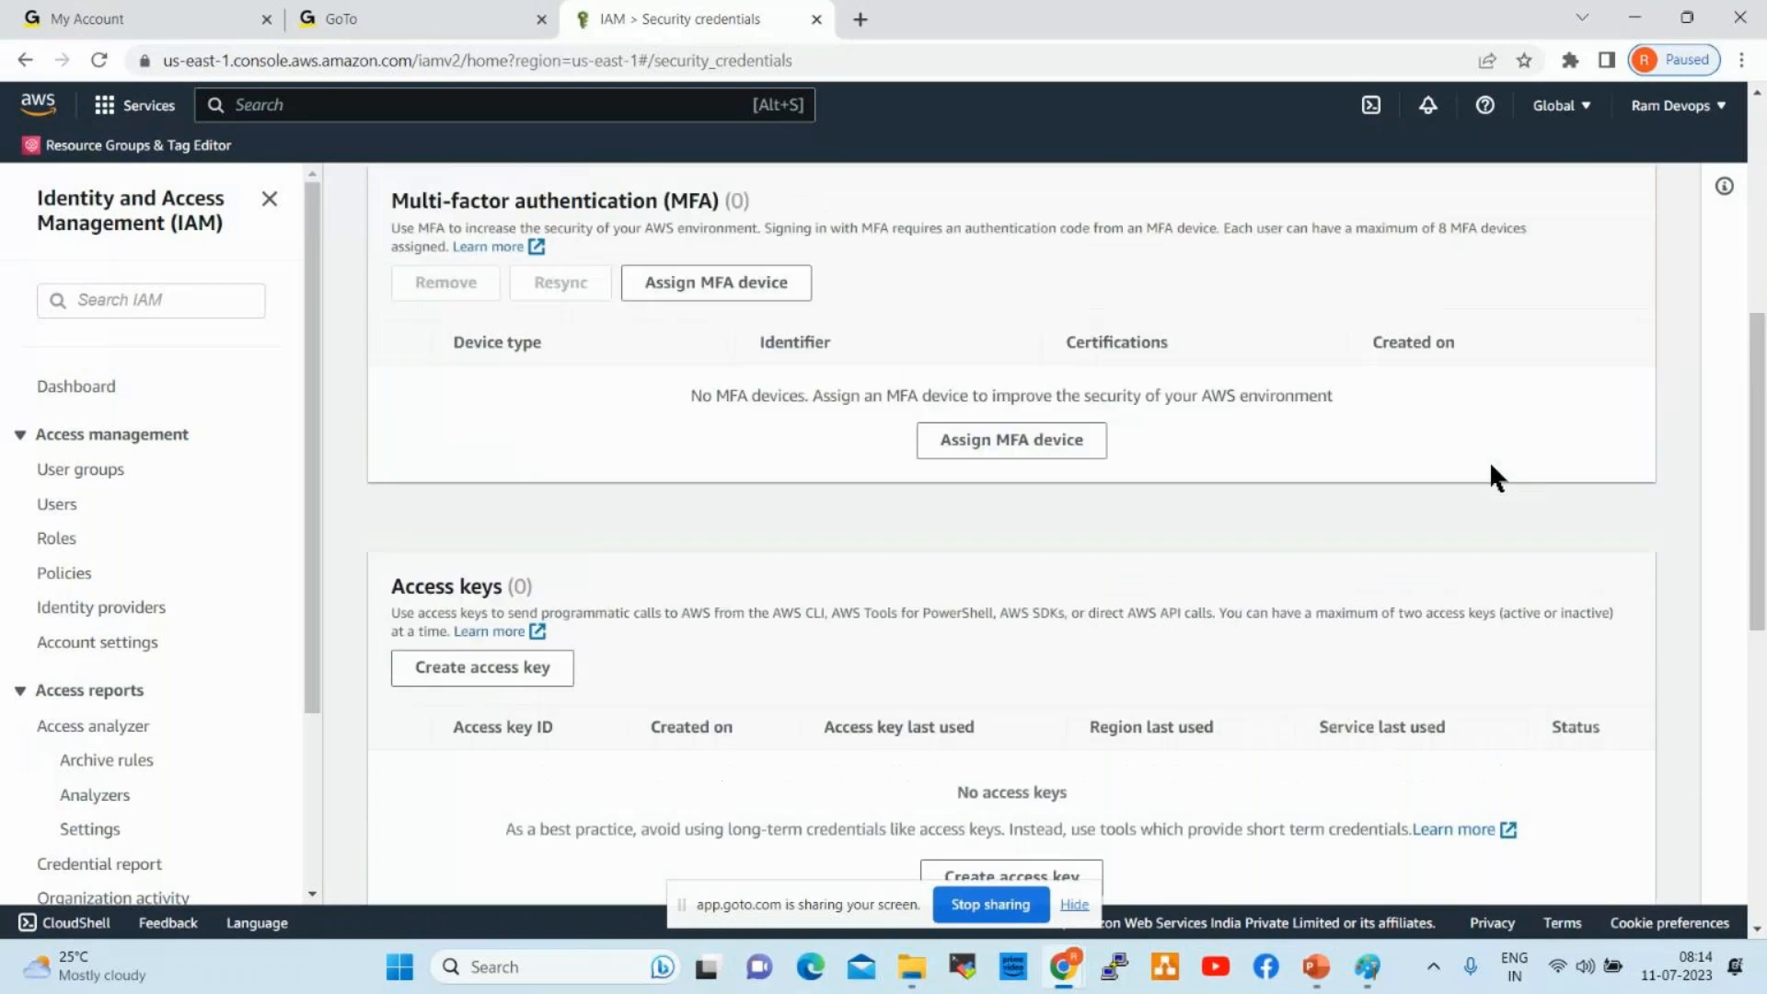
scroll(1489, 460, "up", 1)
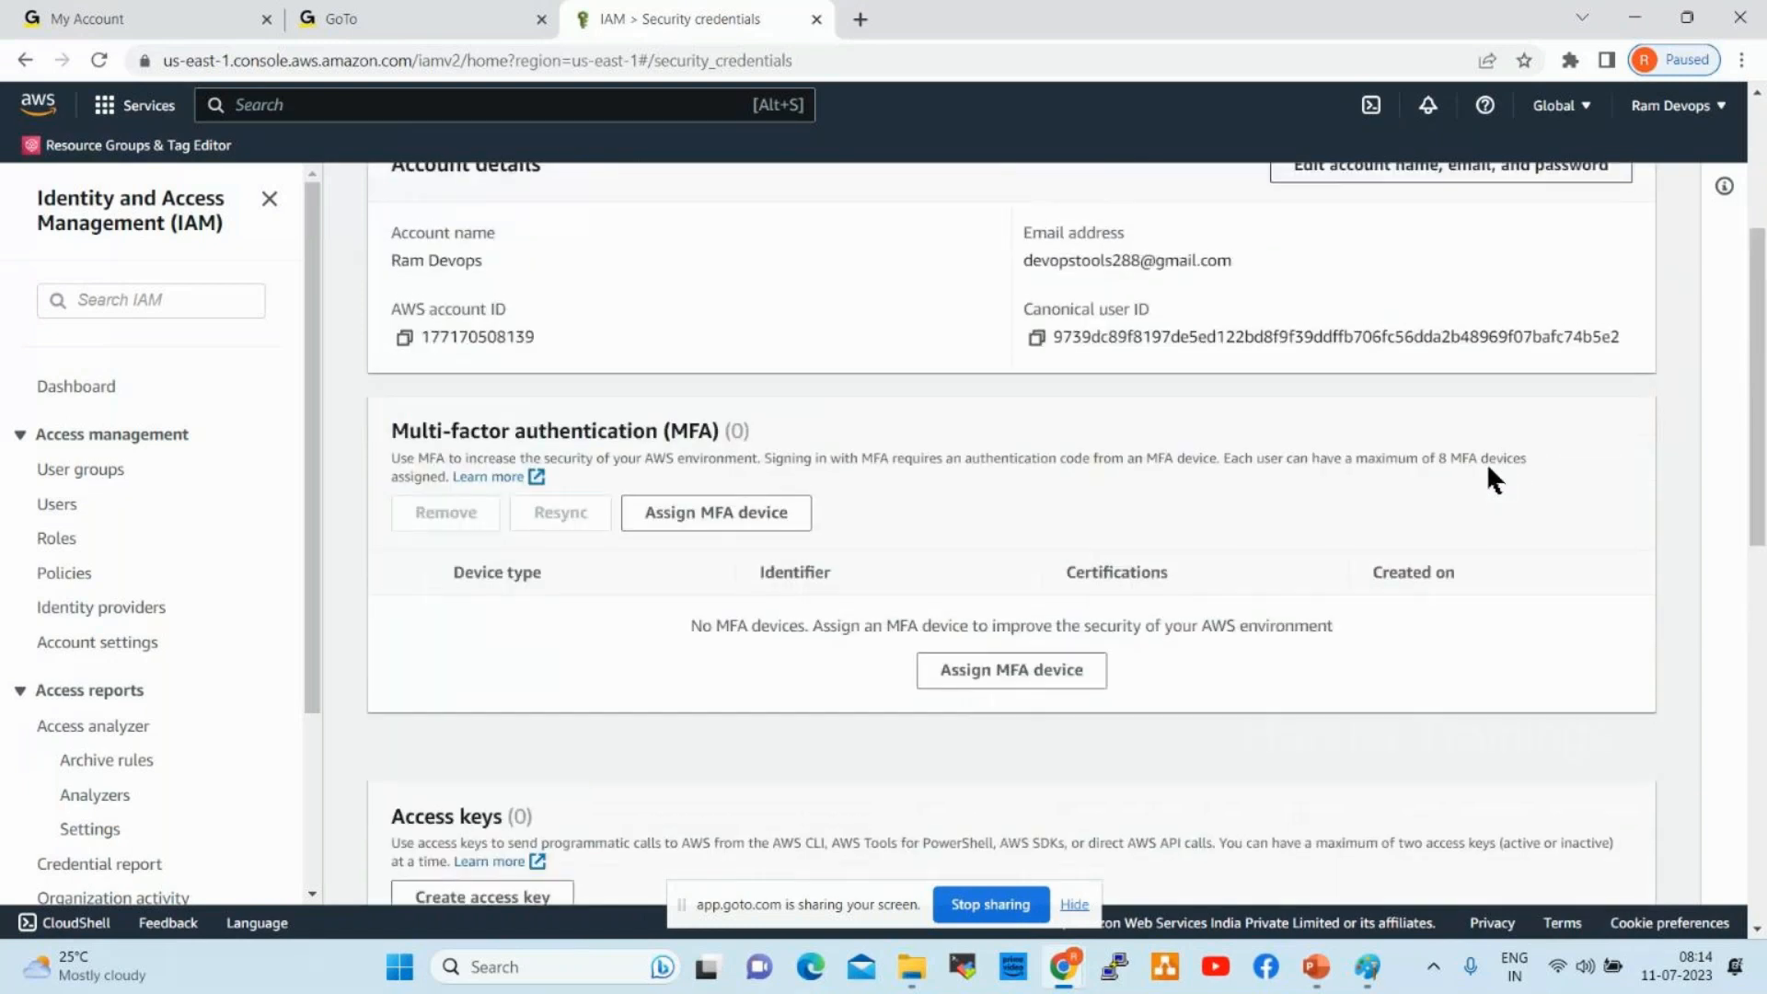
scroll(1404, 580, "down", 3)
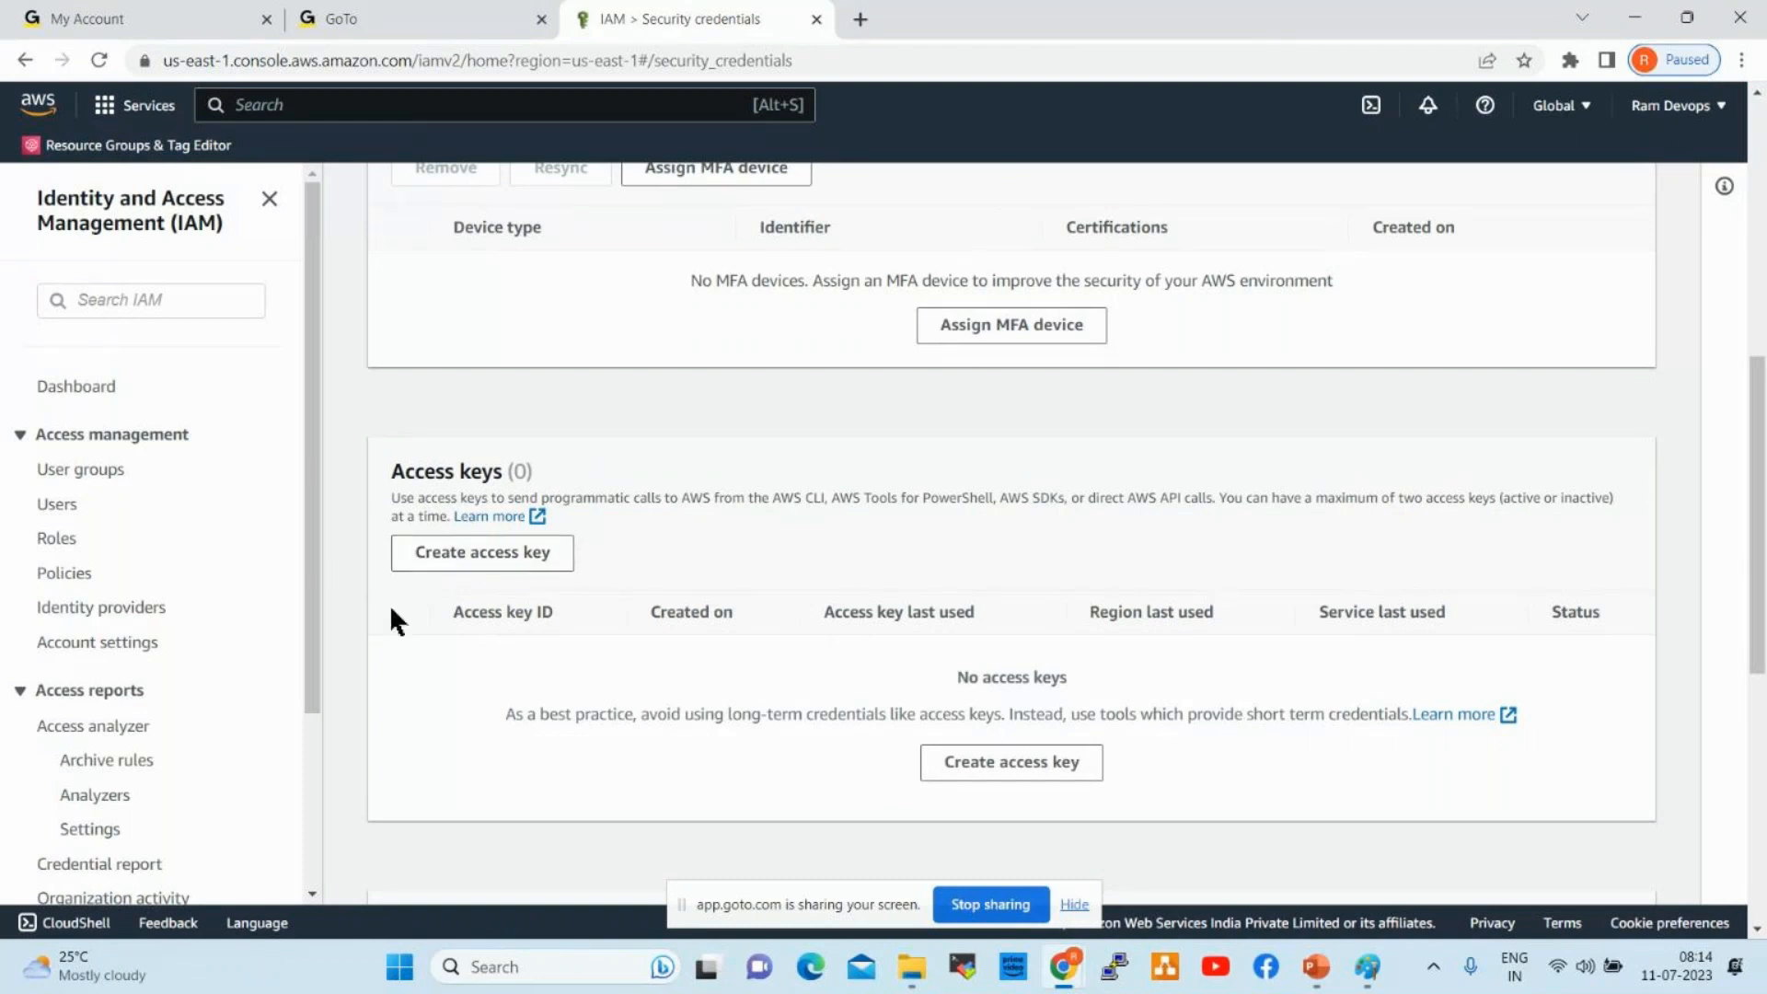
scroll(479, 608, "down", 3)
scroll(851, 604, "down", 4)
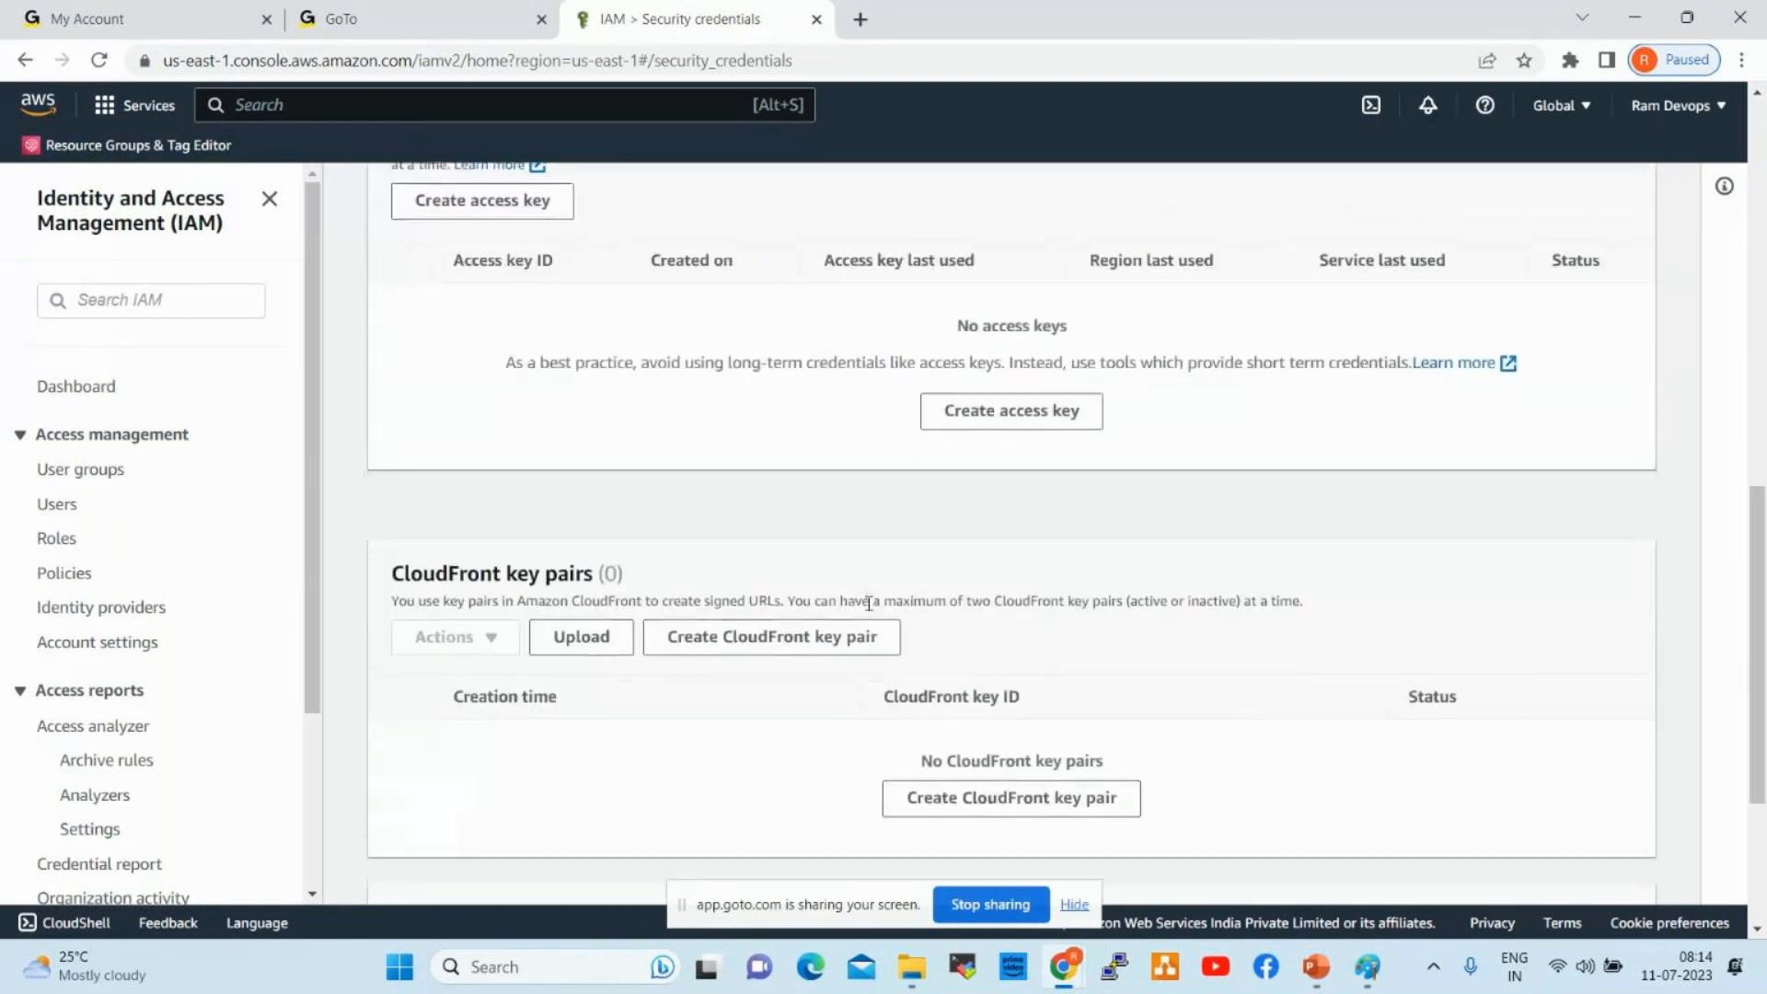
scroll(868, 615, "up", 5)
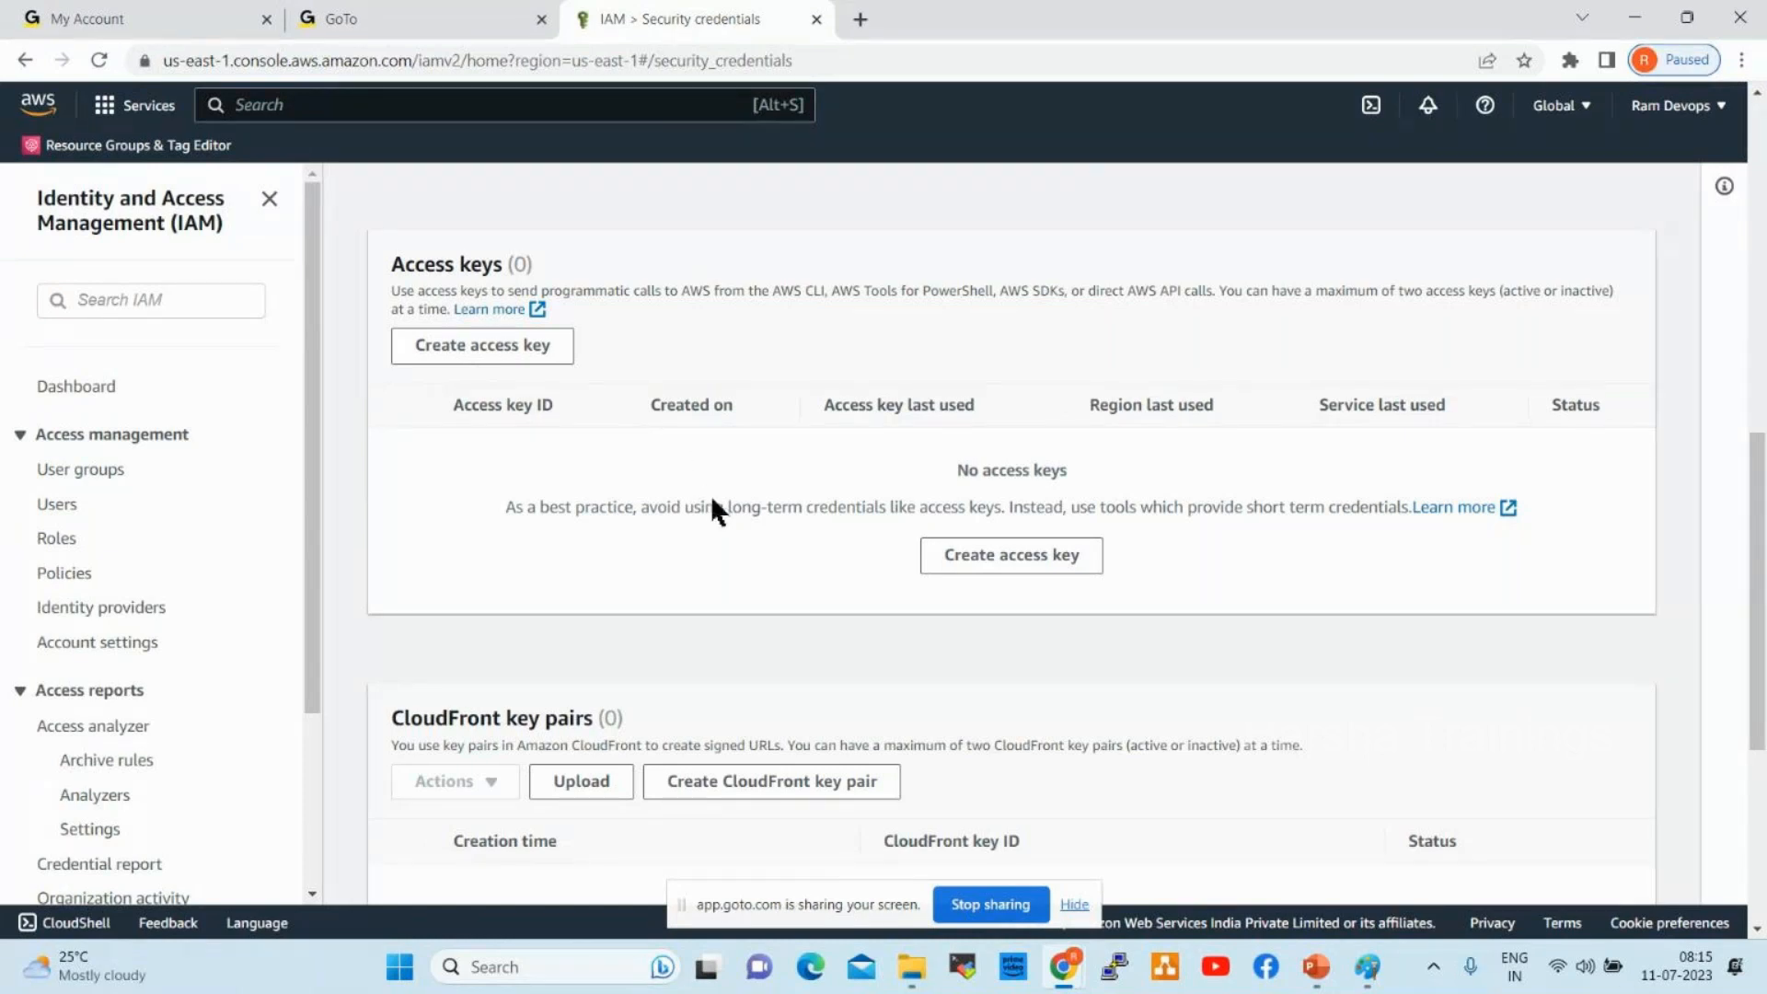
scroll(710, 494, "up", 4)
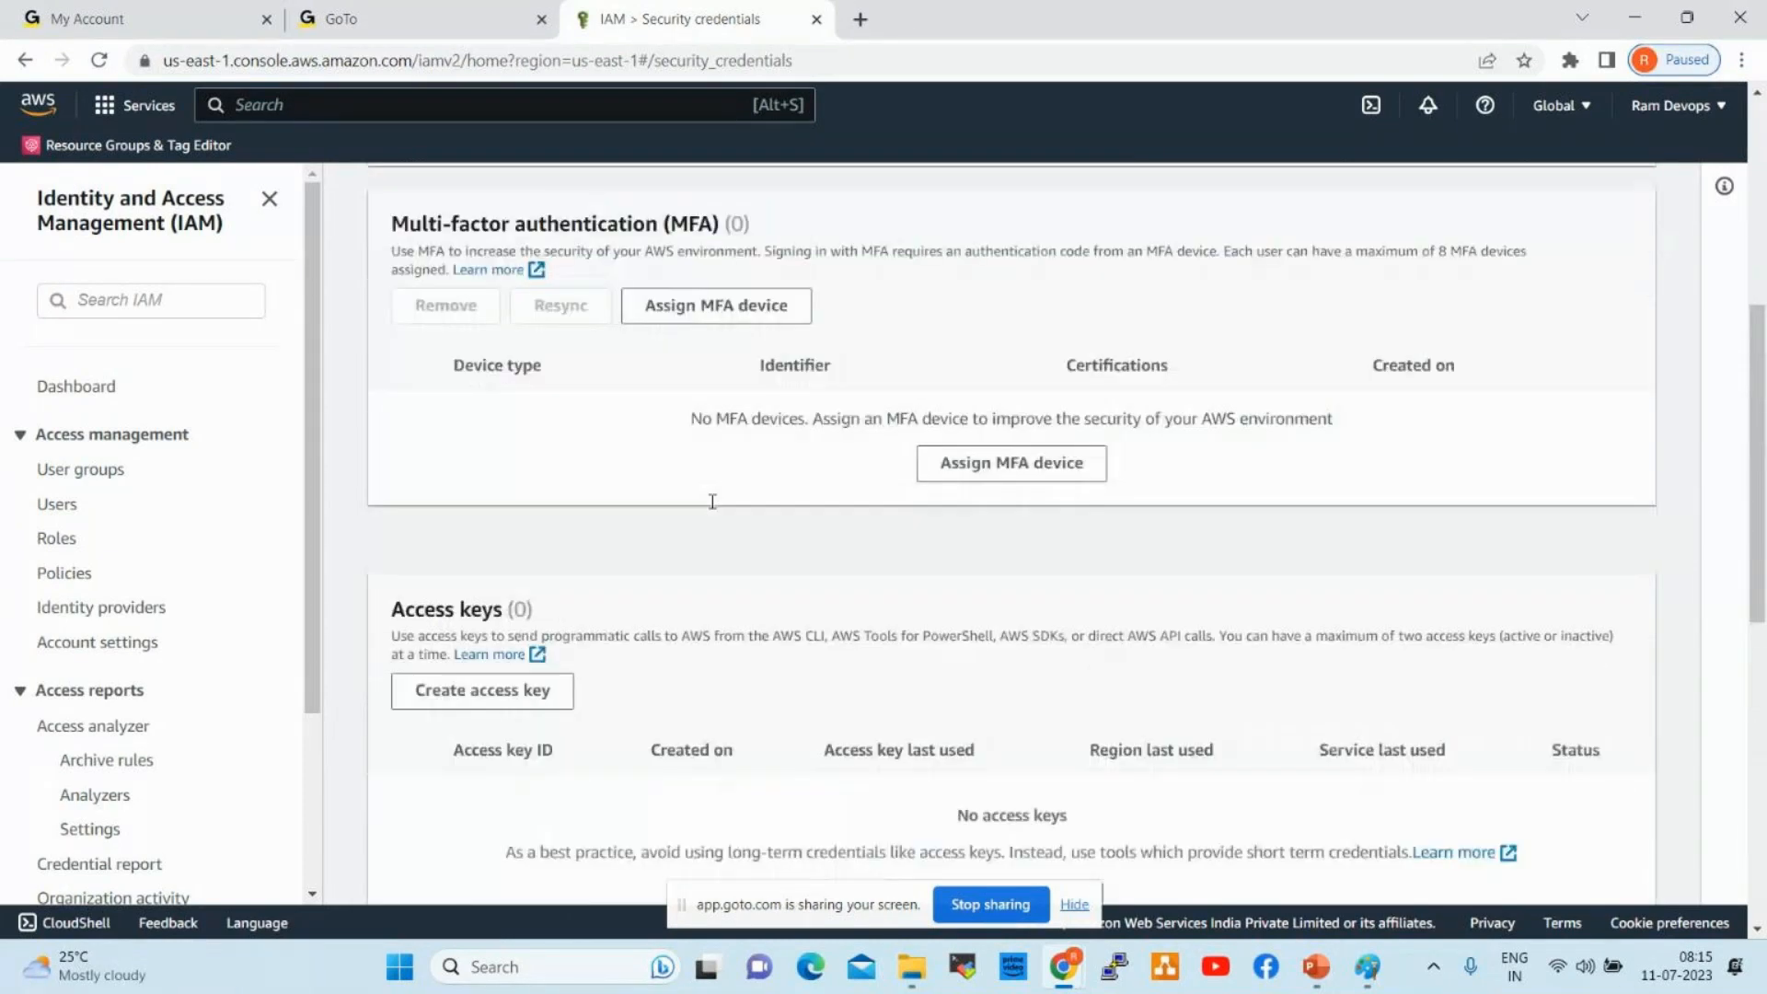
scroll(713, 501, "up", 1)
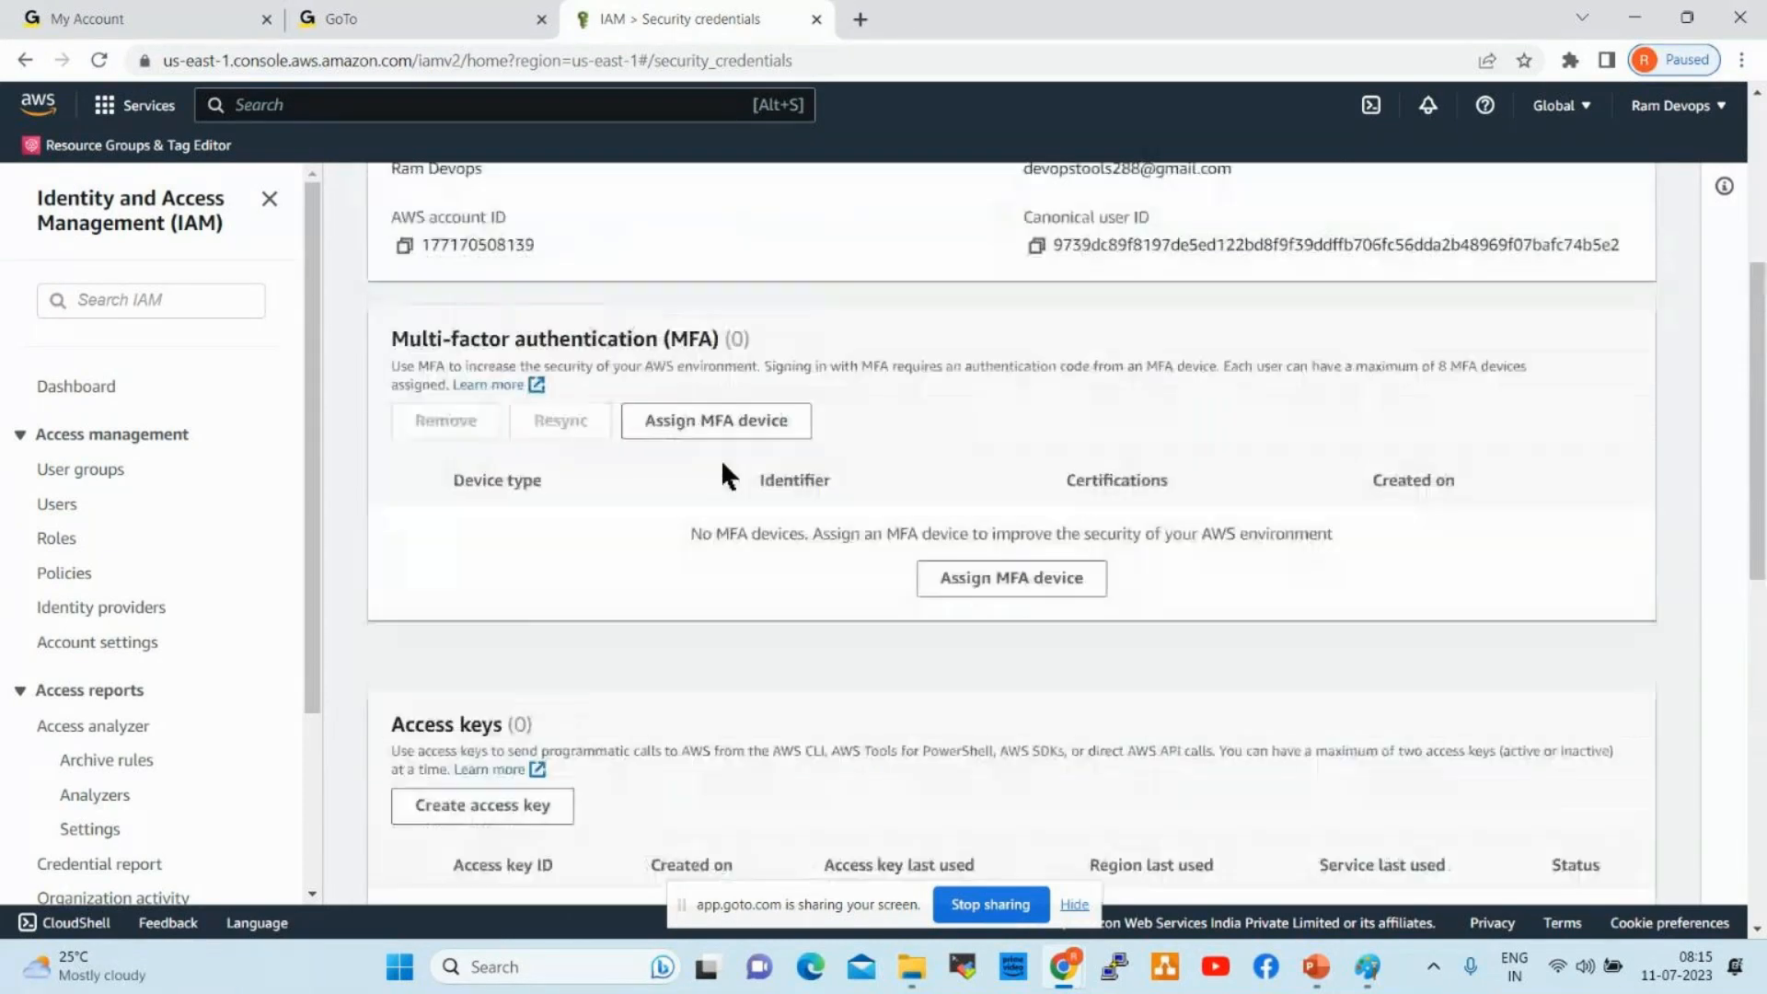
Begin Assign MFA device and review the Authenticator app, Security Key and Hardware TOTP token options.
left_click(968, 582)
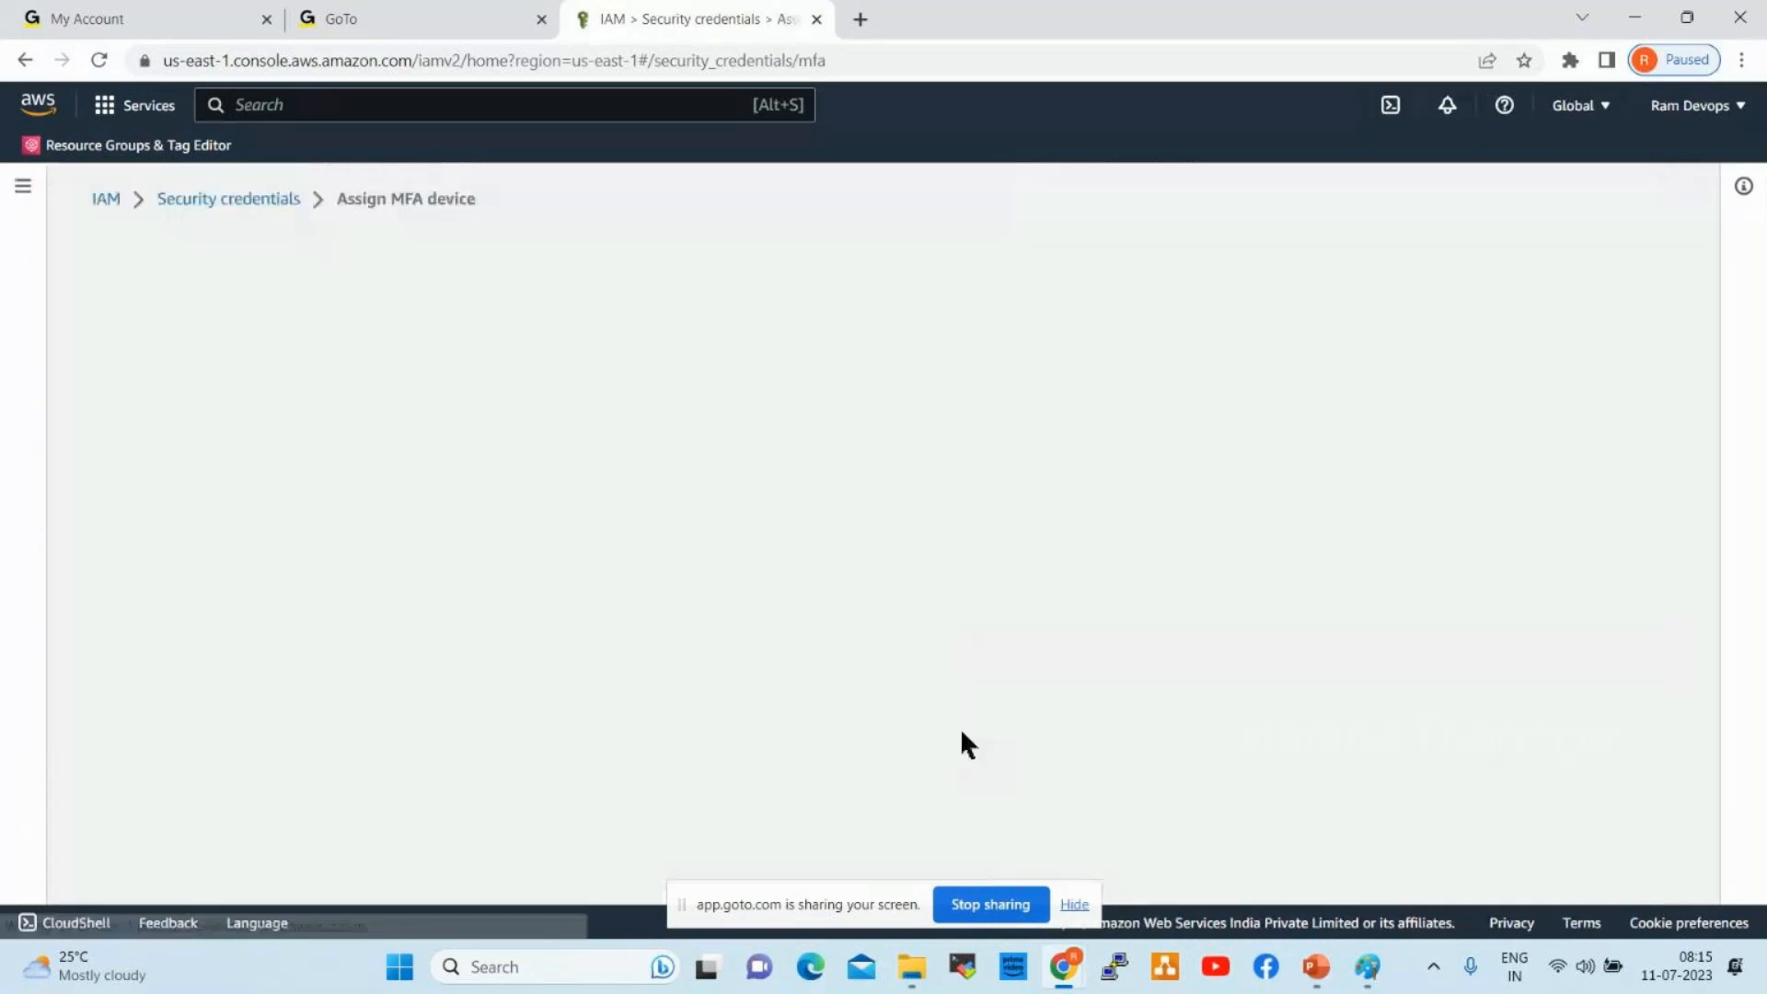
scroll(1094, 592, "down", 3)
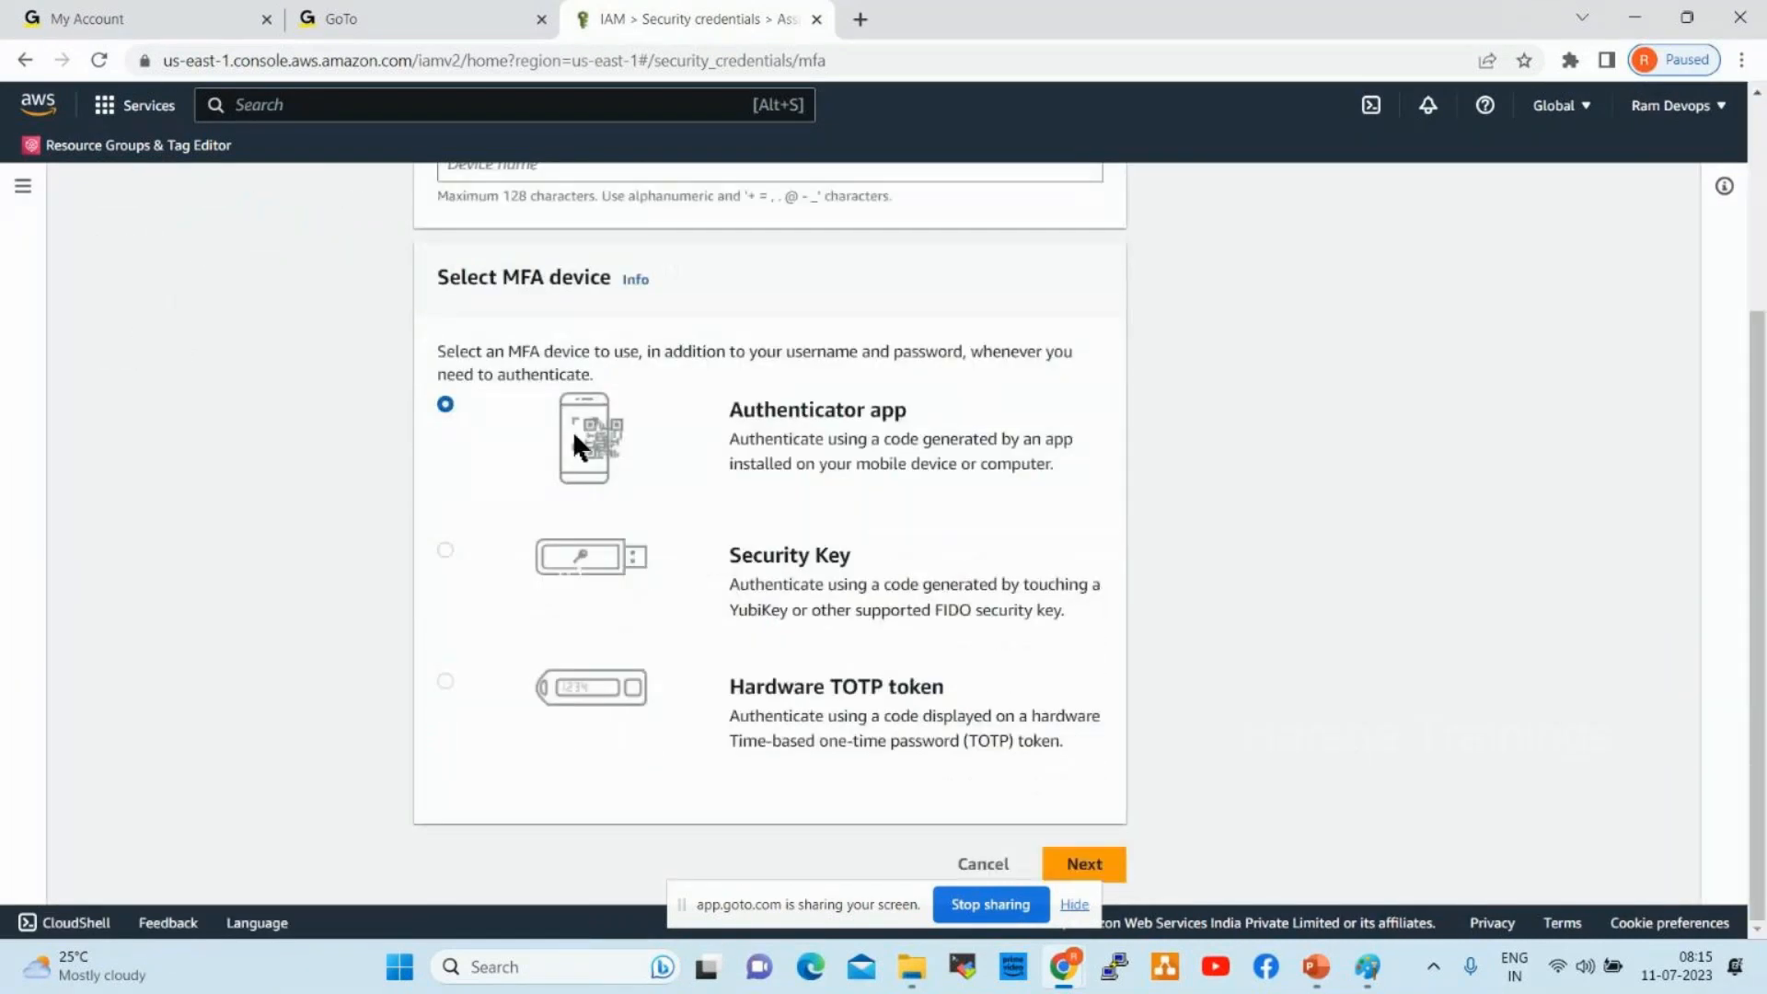
left_click_drag(734, 409, 866, 419)
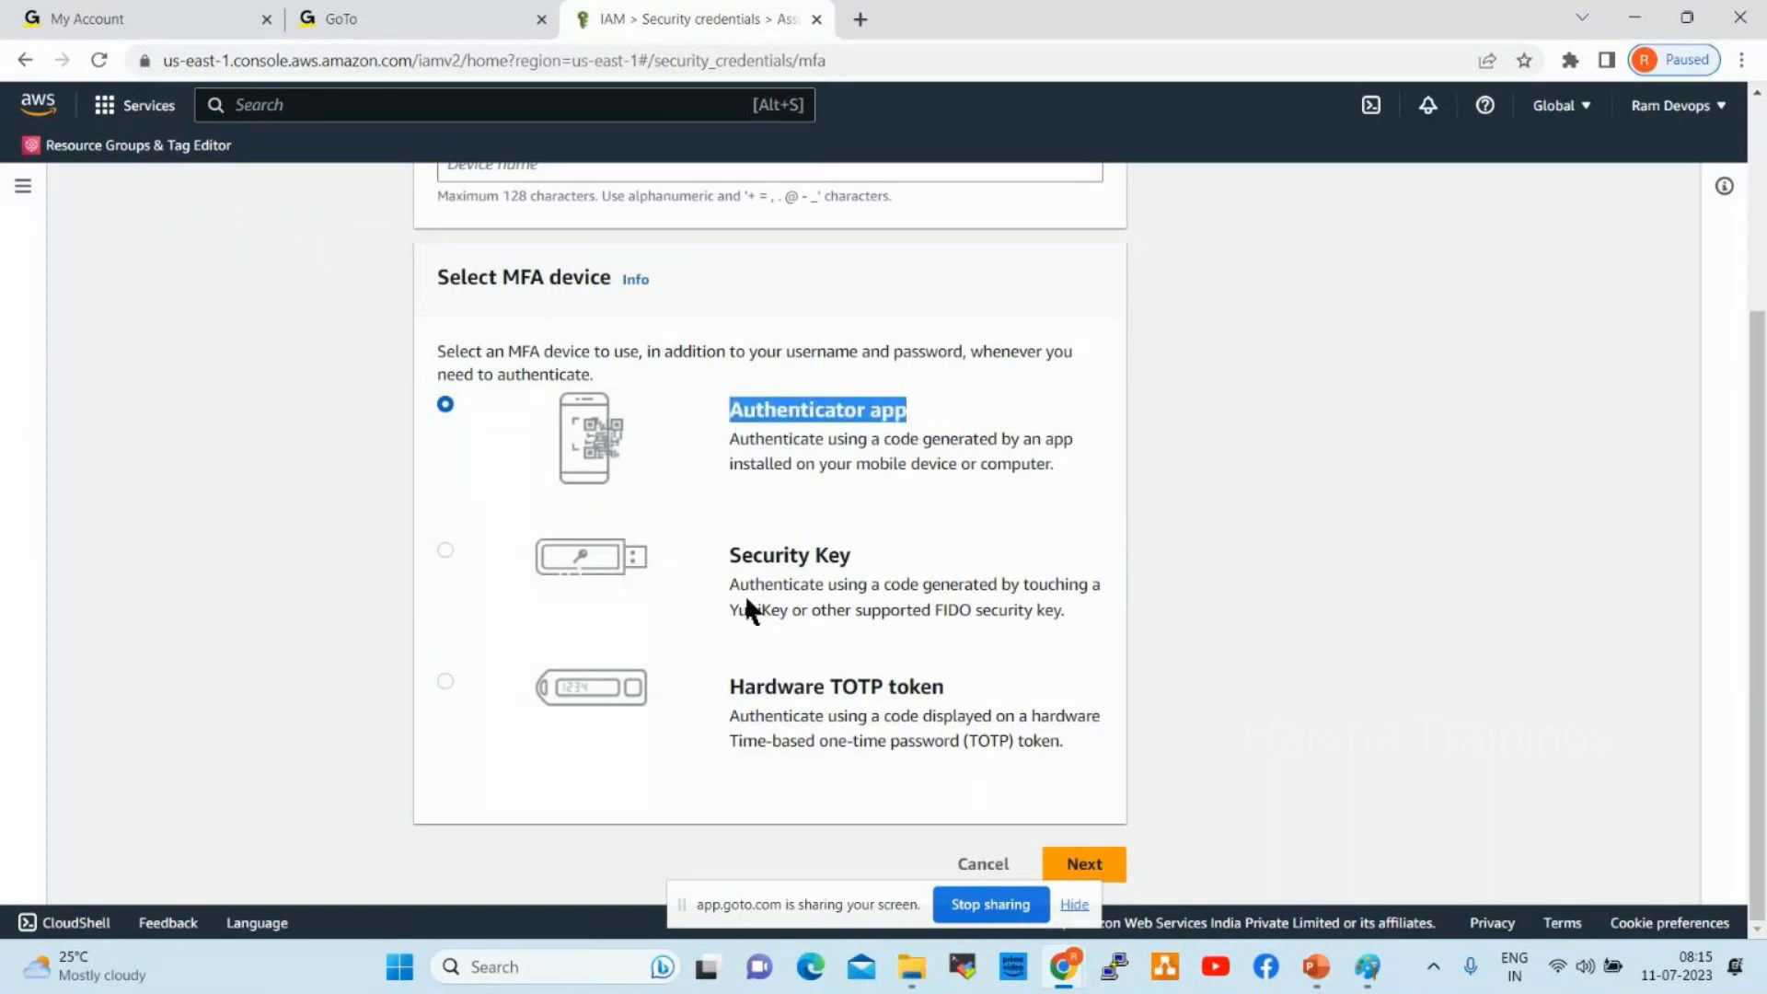
left_click_drag(723, 554, 852, 558)
left_click(734, 687)
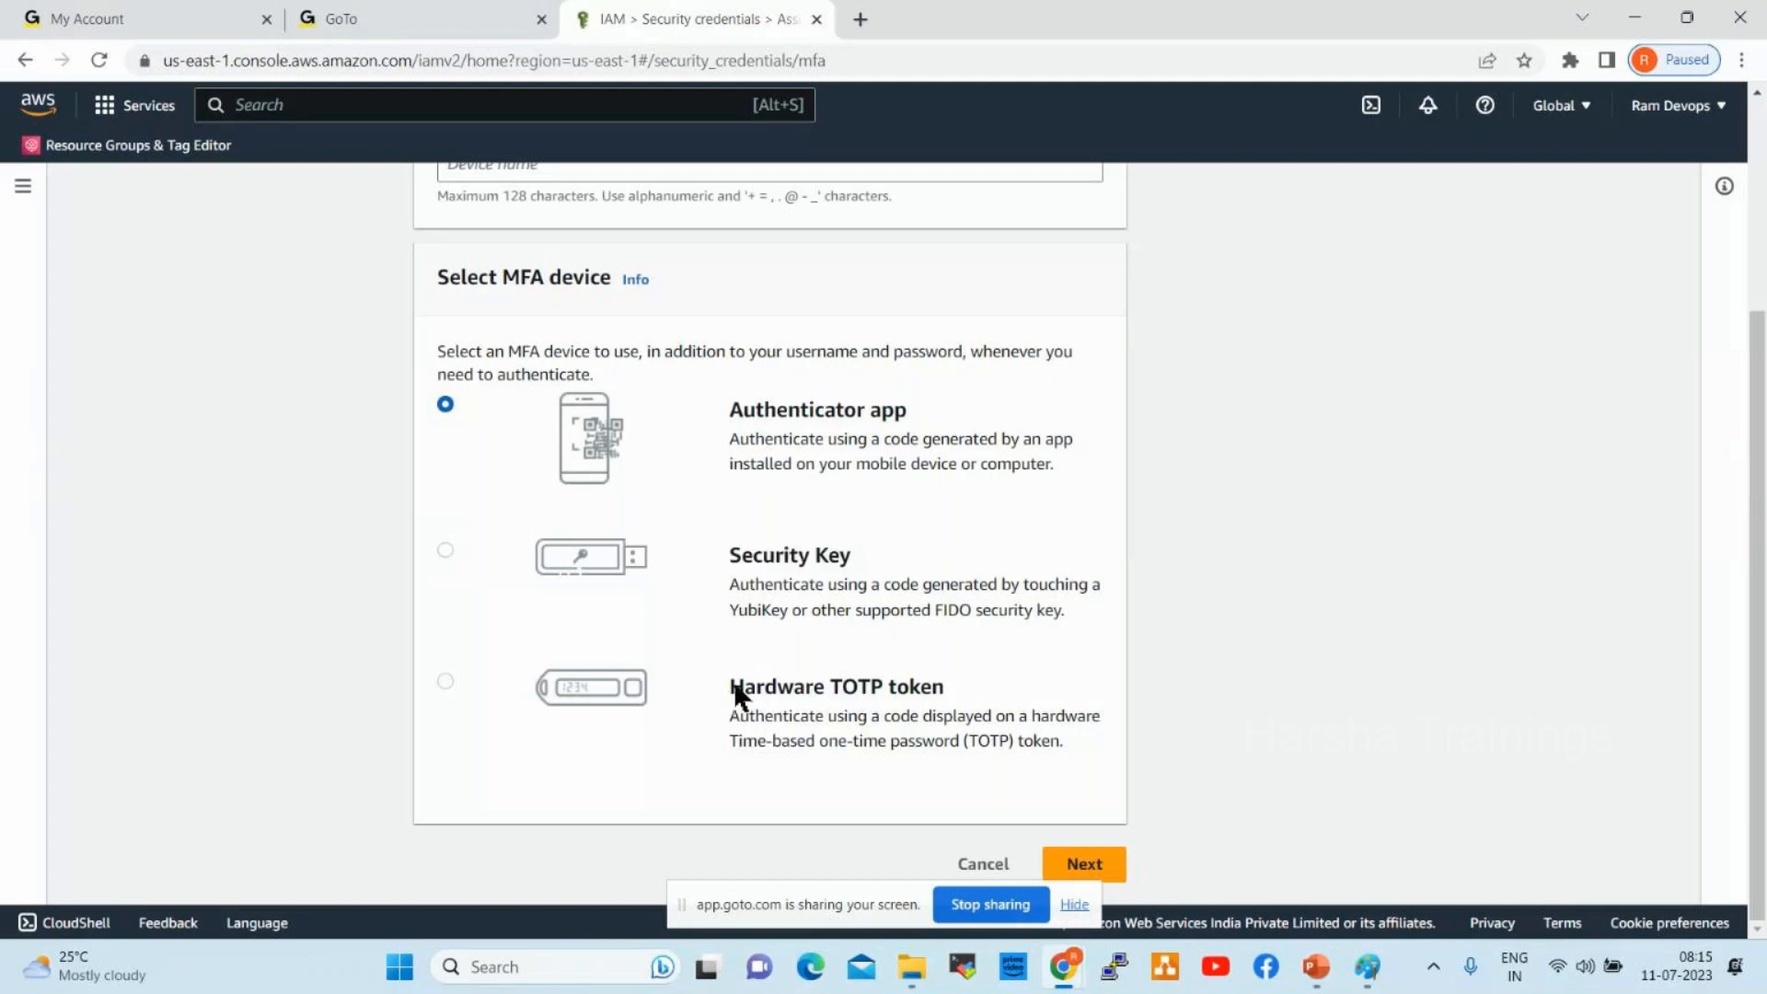
left_click_drag(782, 683, 977, 693)
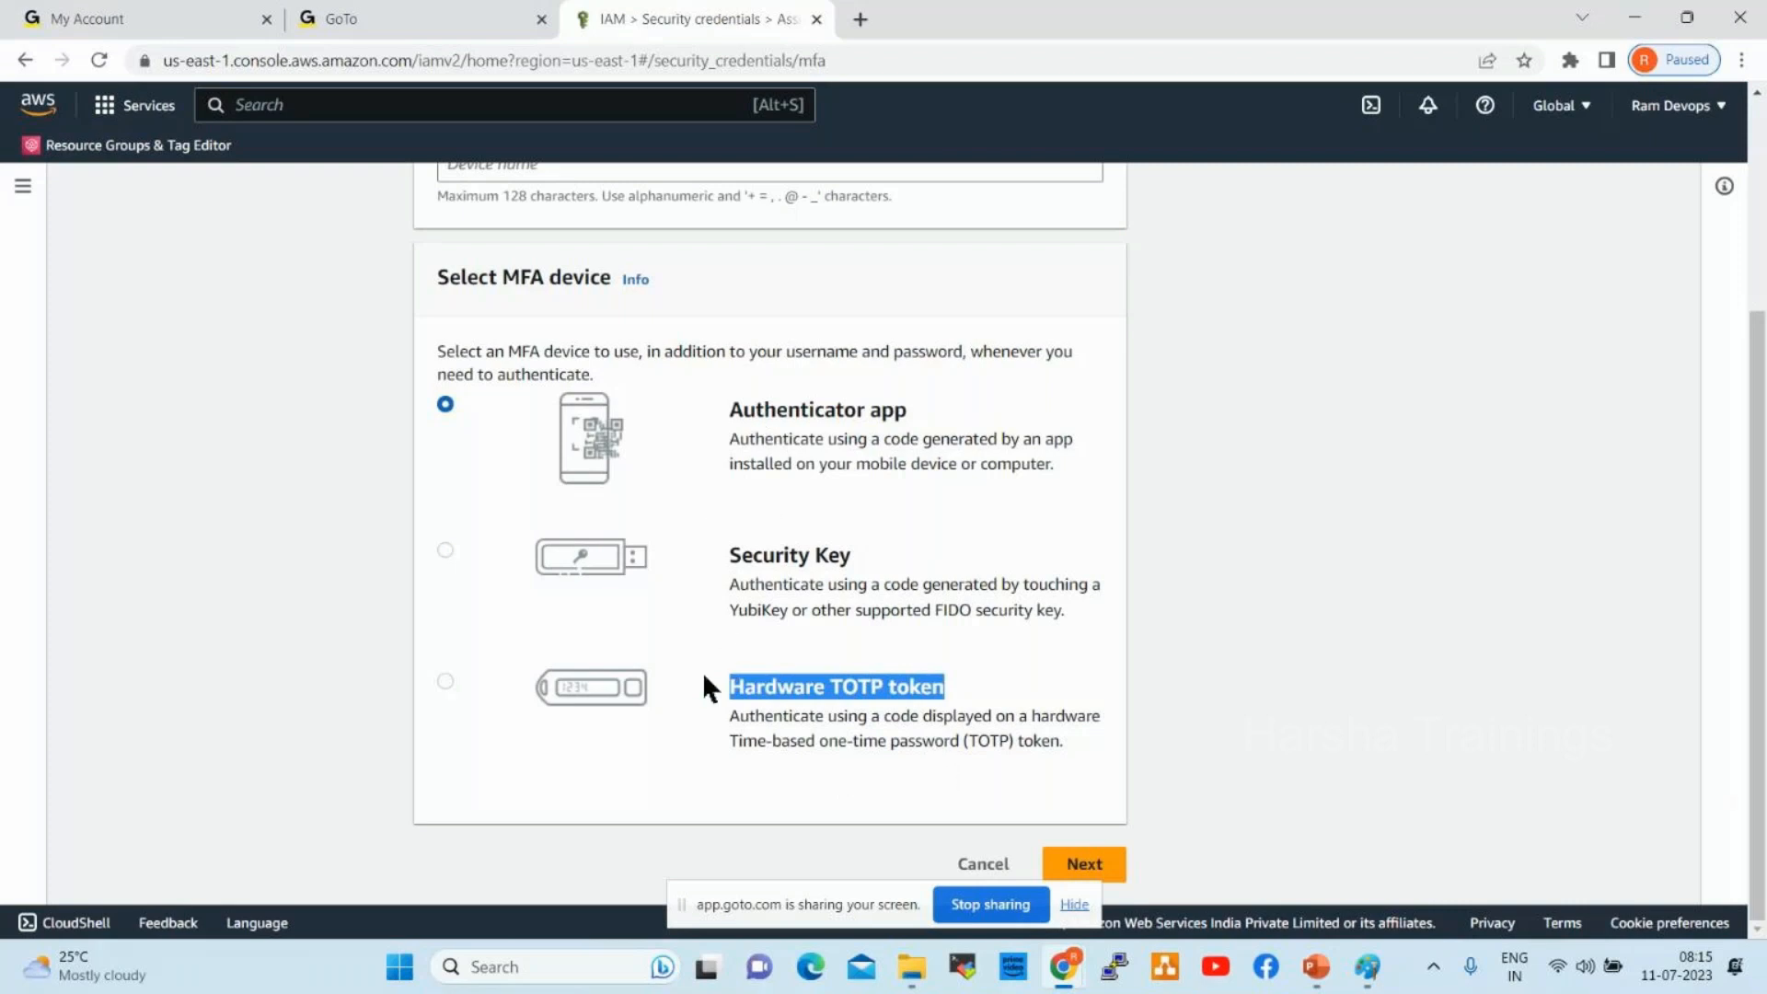
scroll(702, 679, "up", 1)
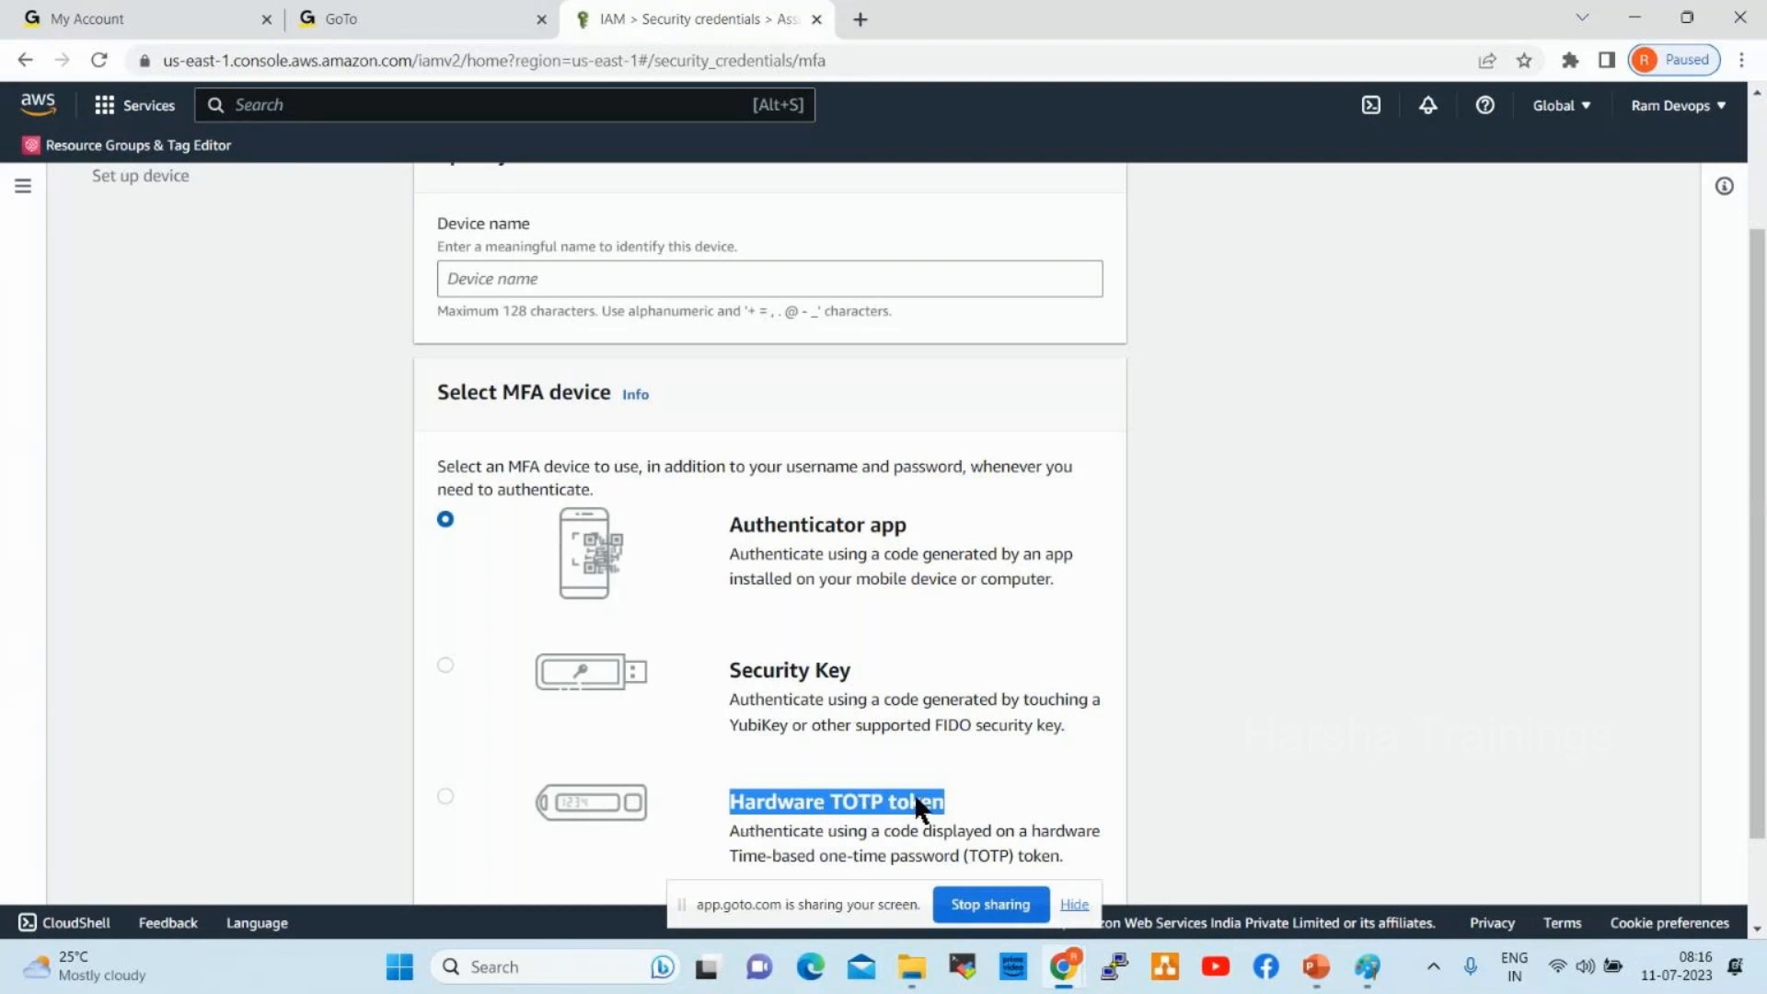
scroll(1005, 680, "down", 1)
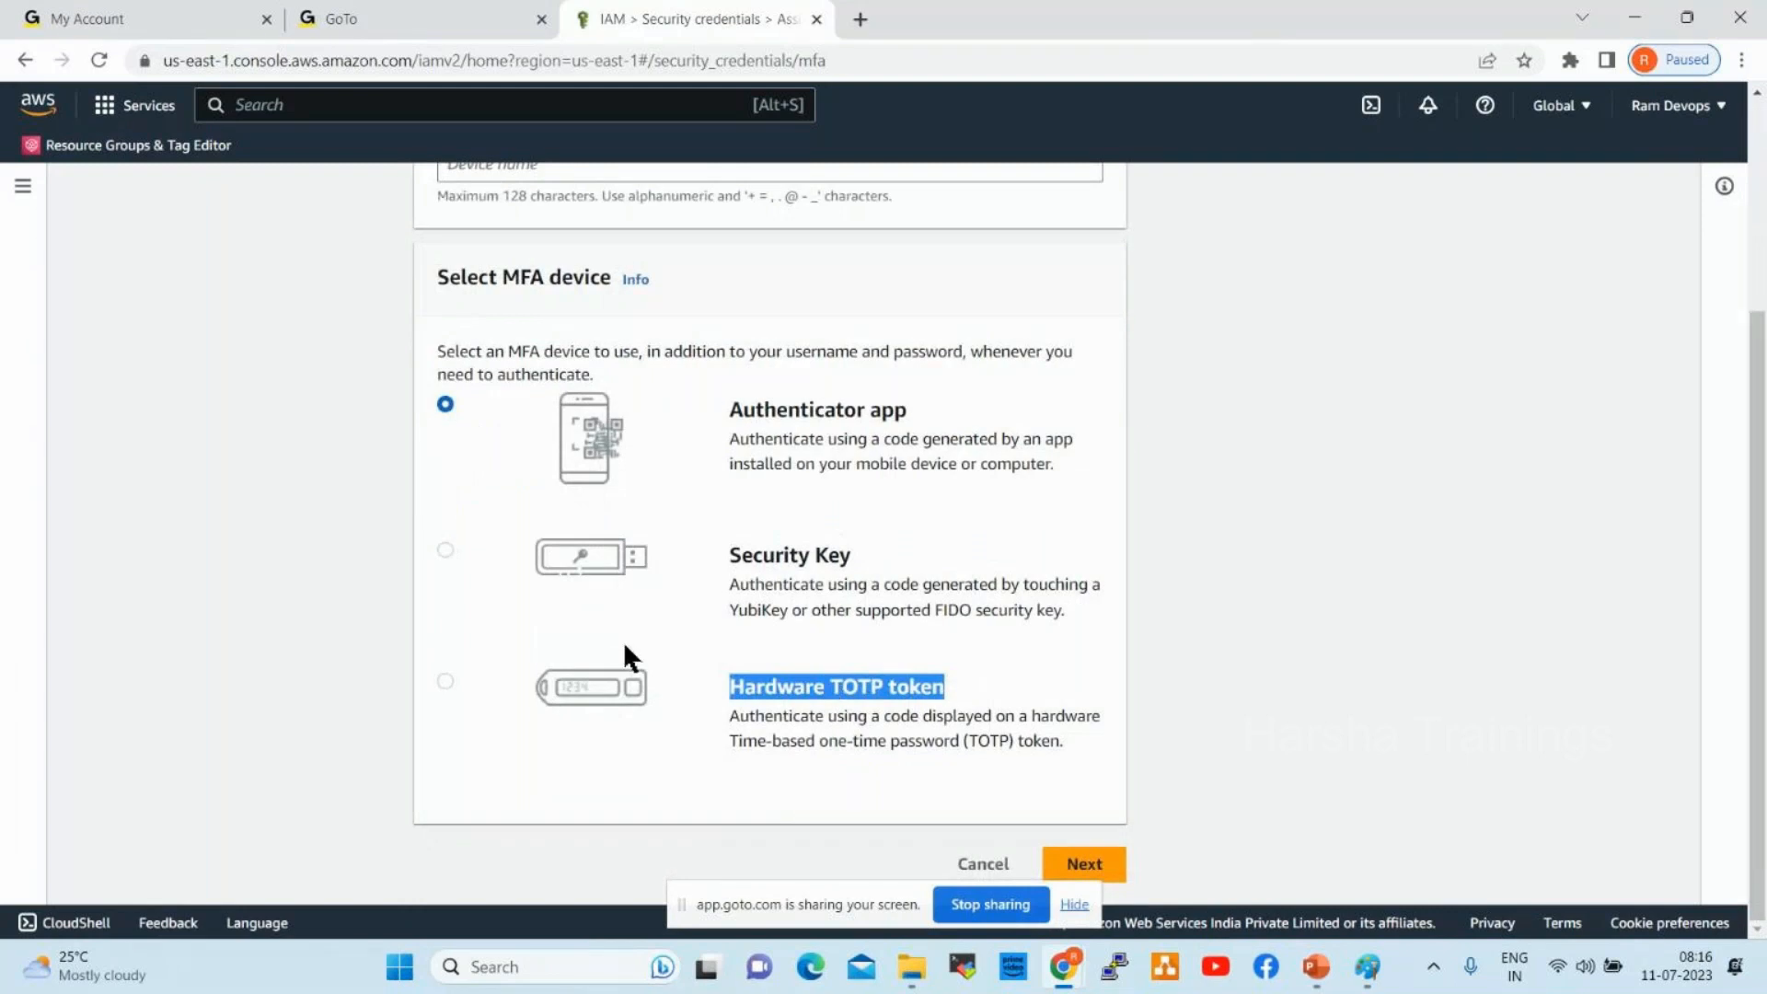
Try the Hardware TOTP token and Security Key options, then settle on Authenticator app.
left_click(992, 690)
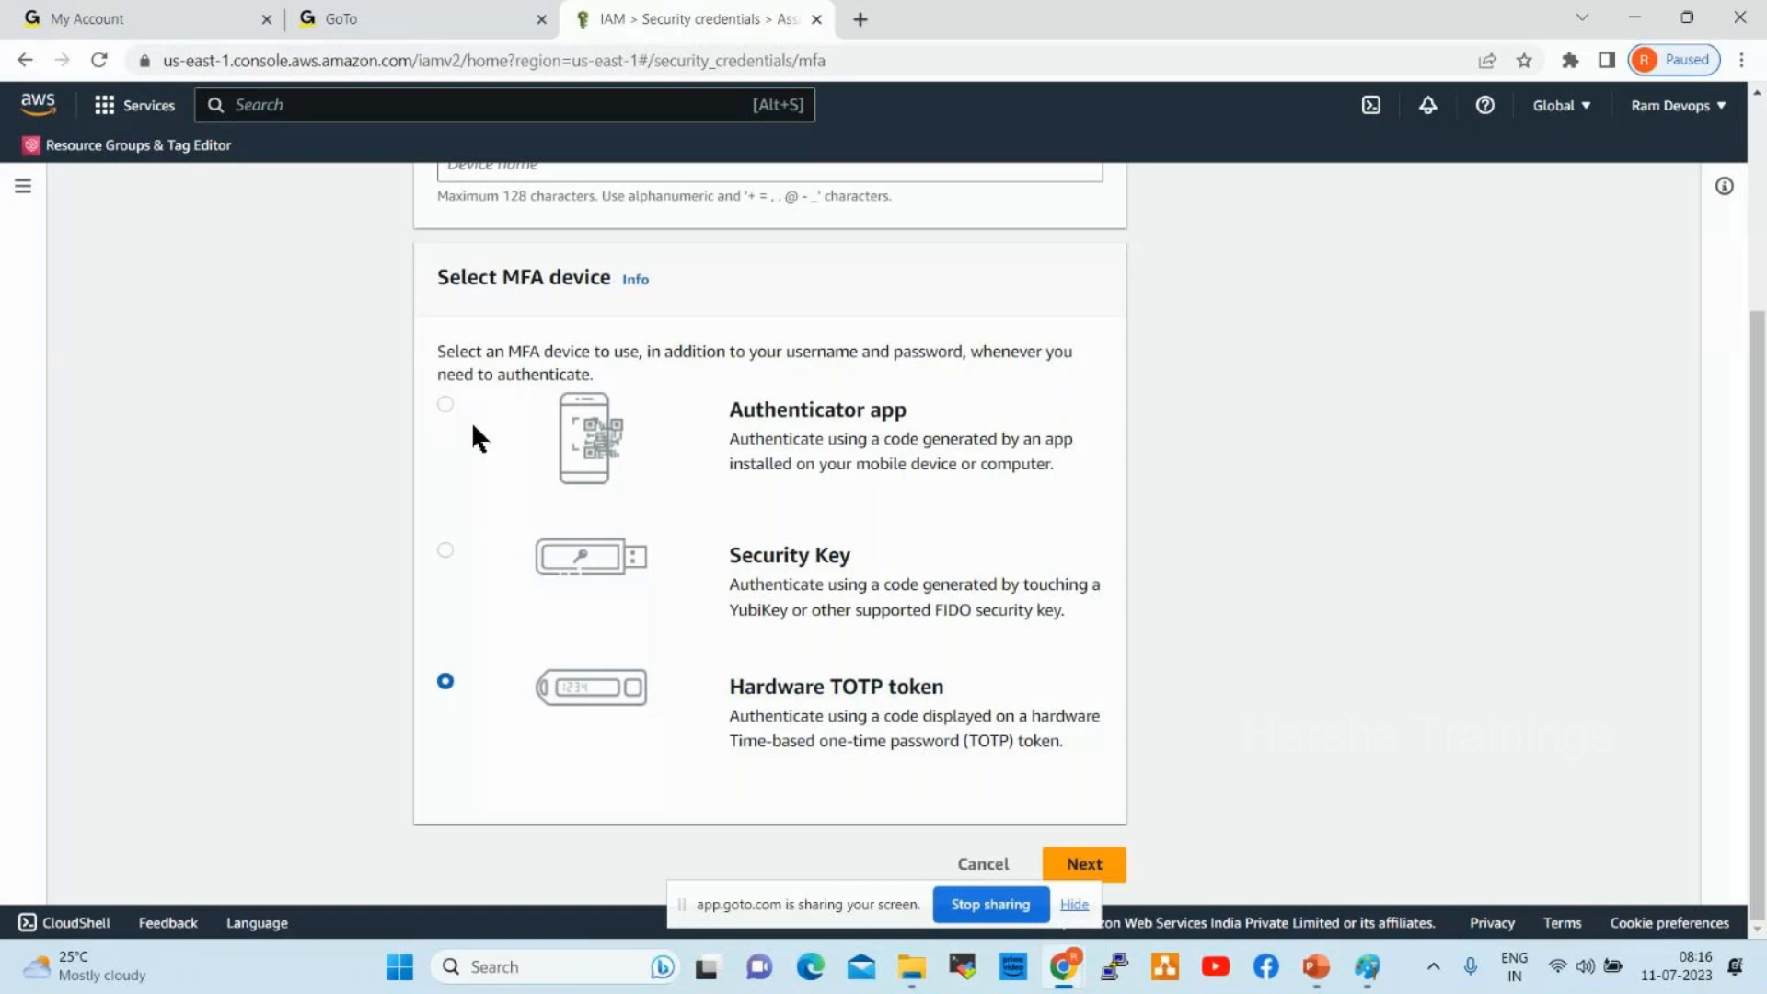
left_click(445, 403)
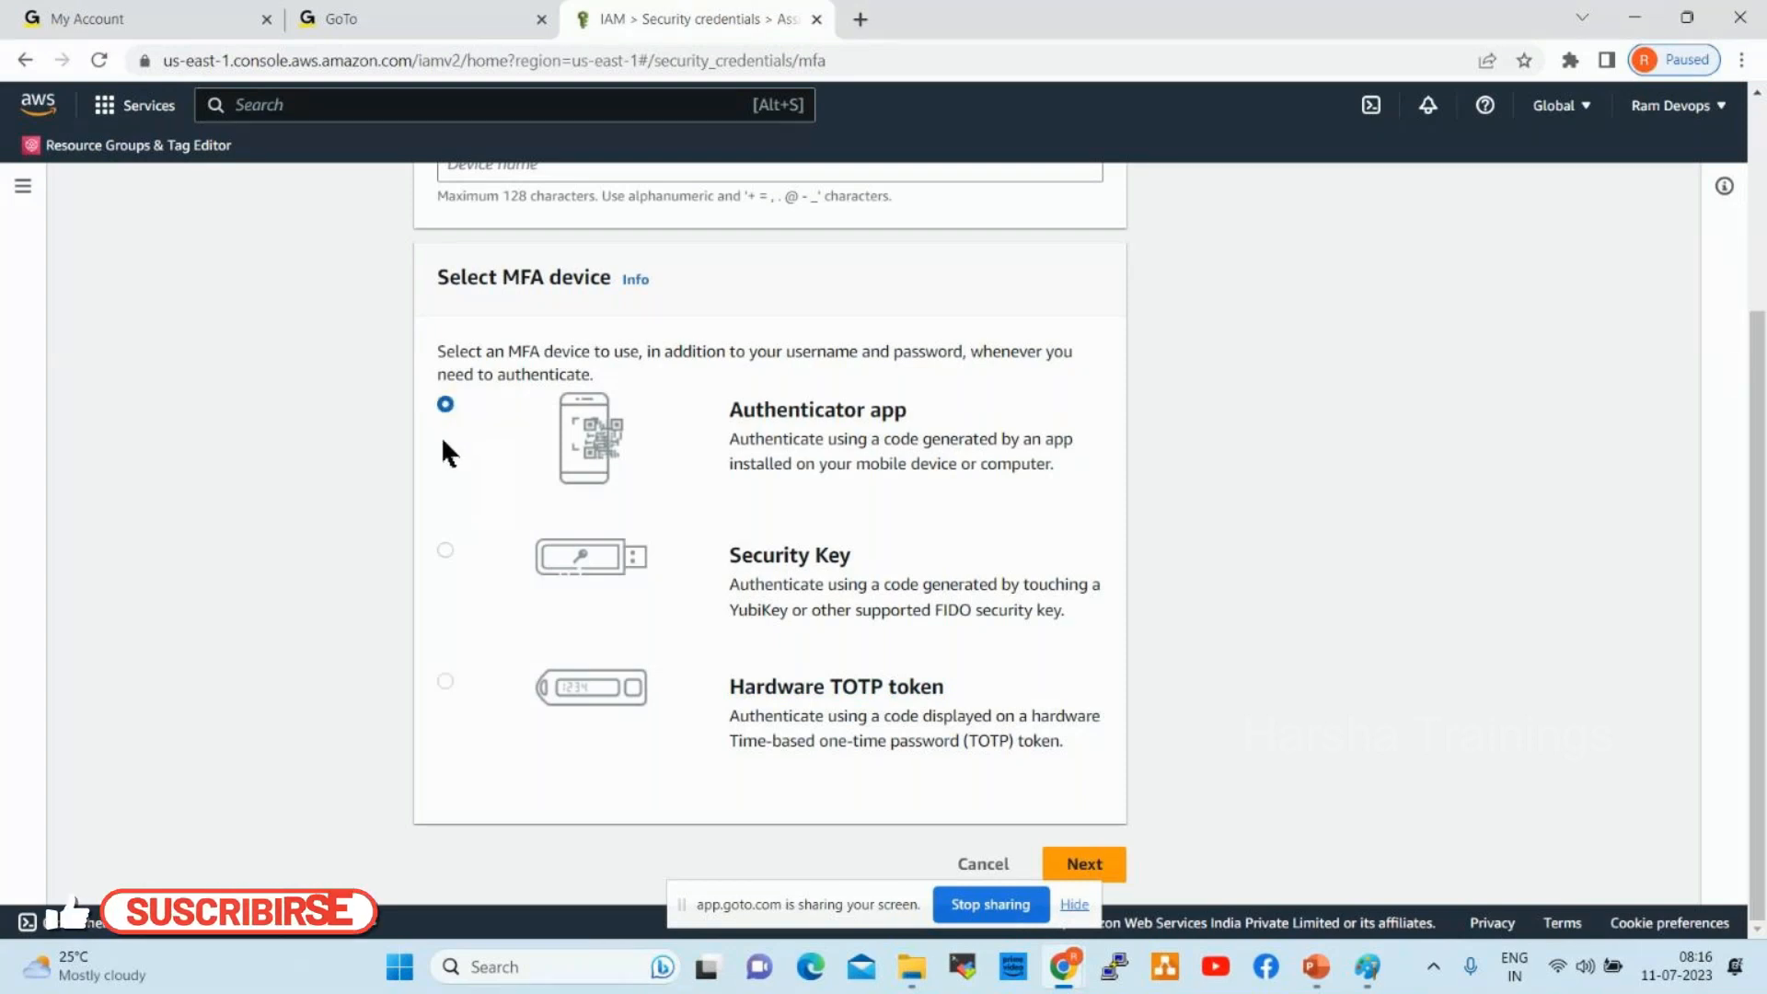
left_click(445, 551)
left_click(446, 681)
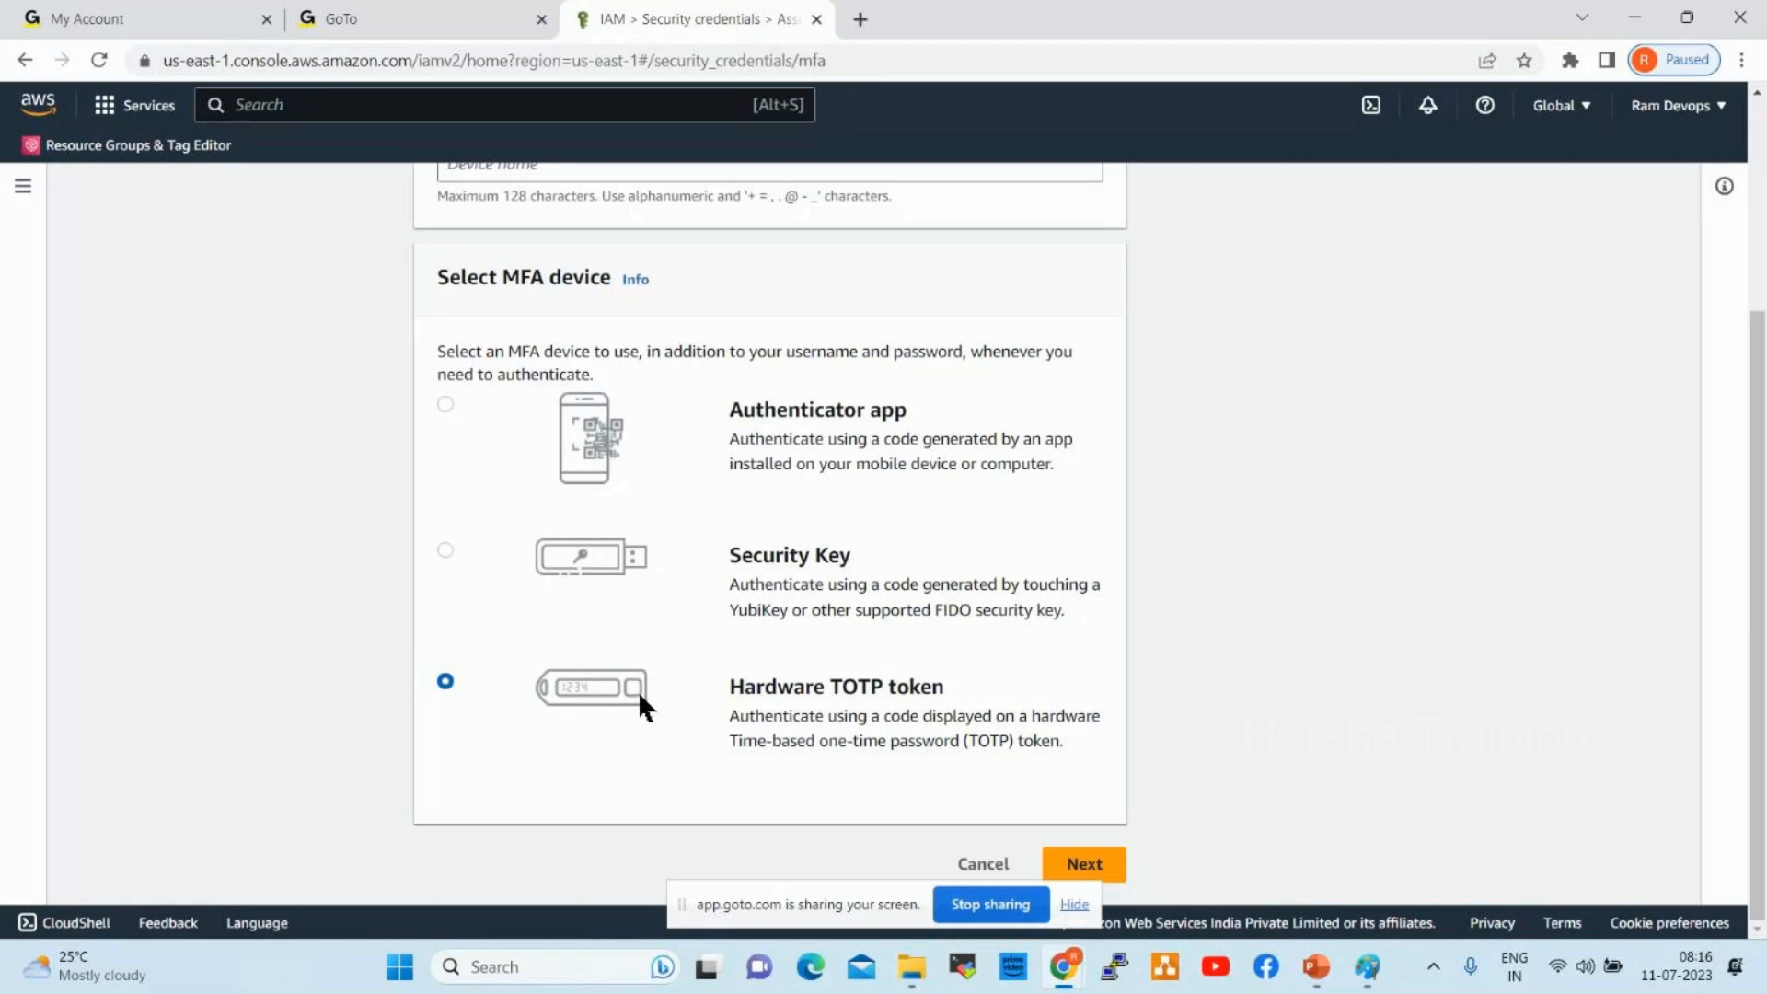
left_click(445, 404)
left_click(1073, 904)
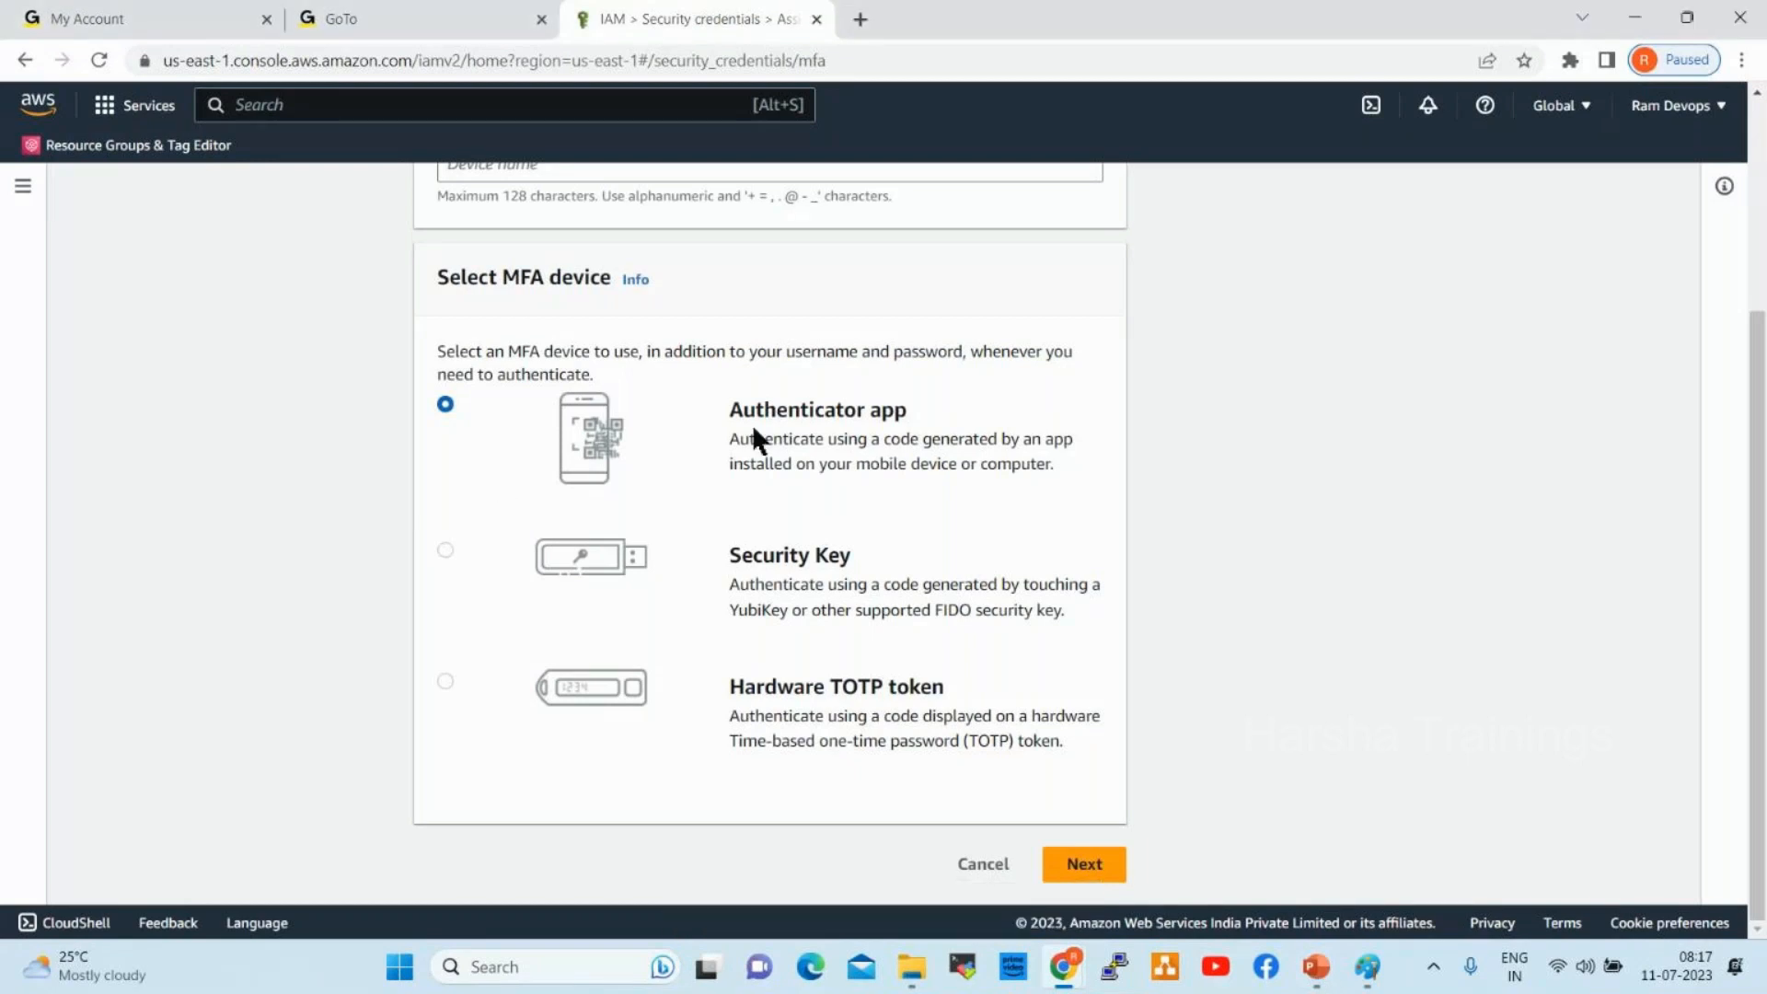
Enter 'MFA' as the device name and continue to the Set up device step.
left_click(1084, 870)
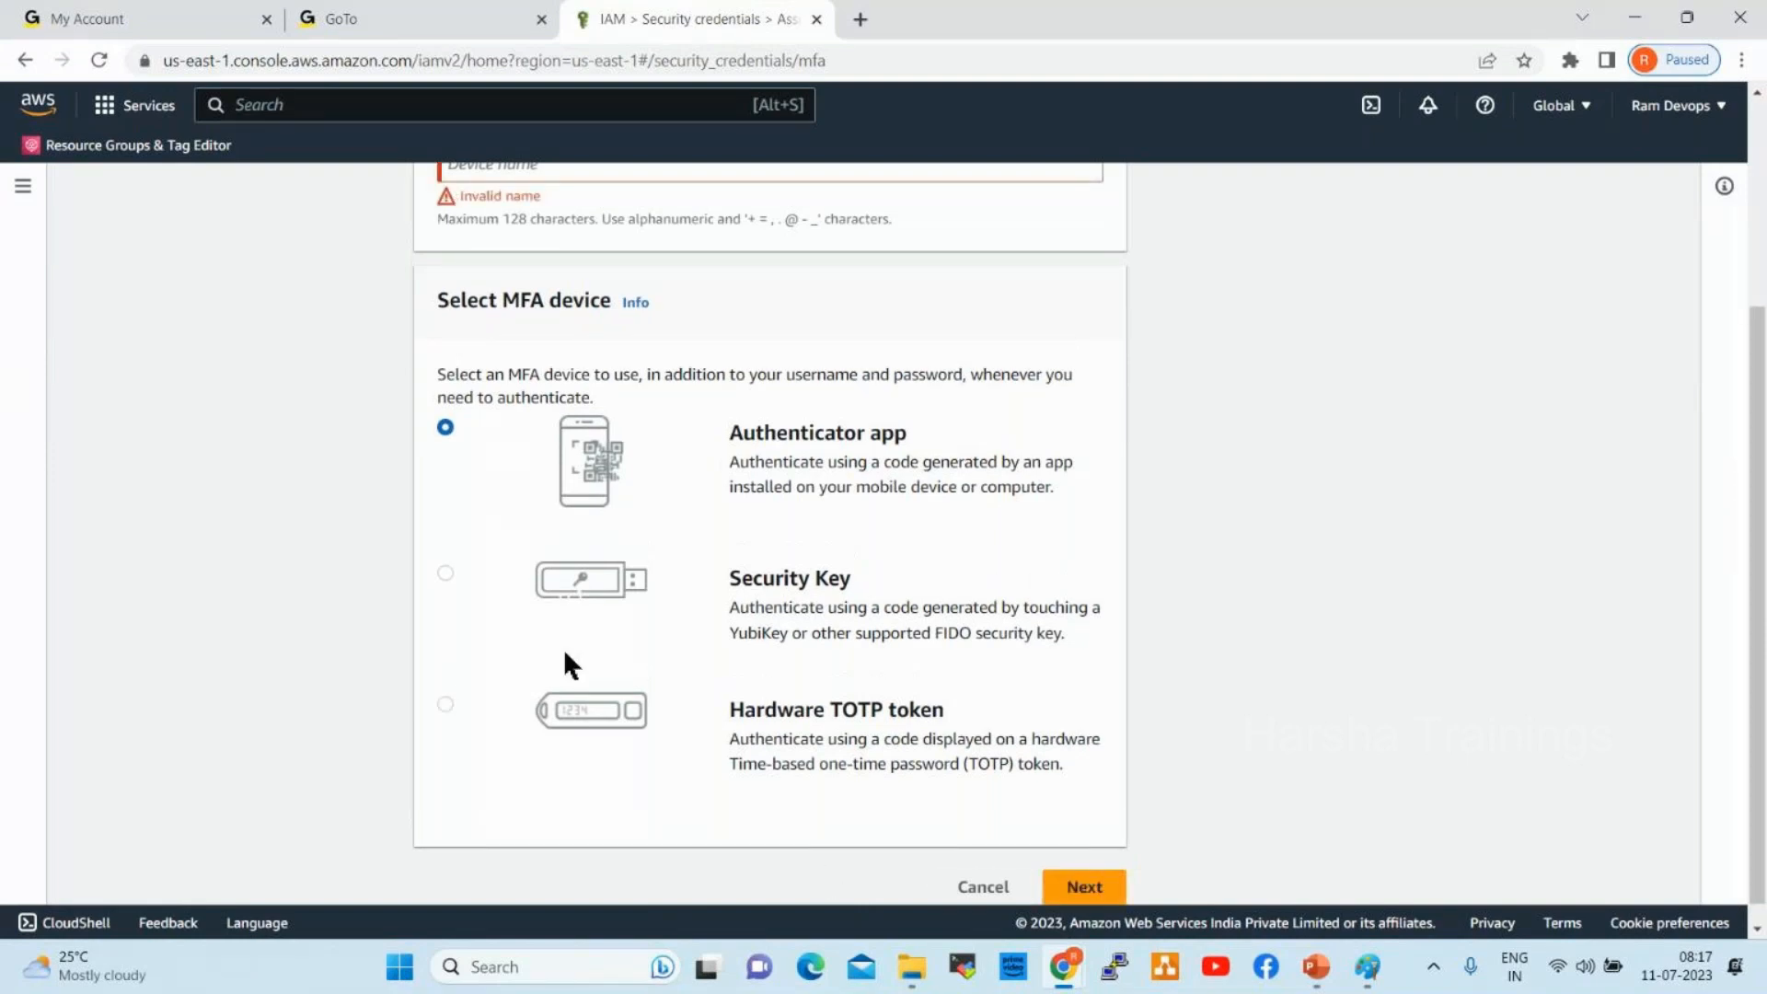
scroll(563, 648, "up", 3)
left_click(552, 466)
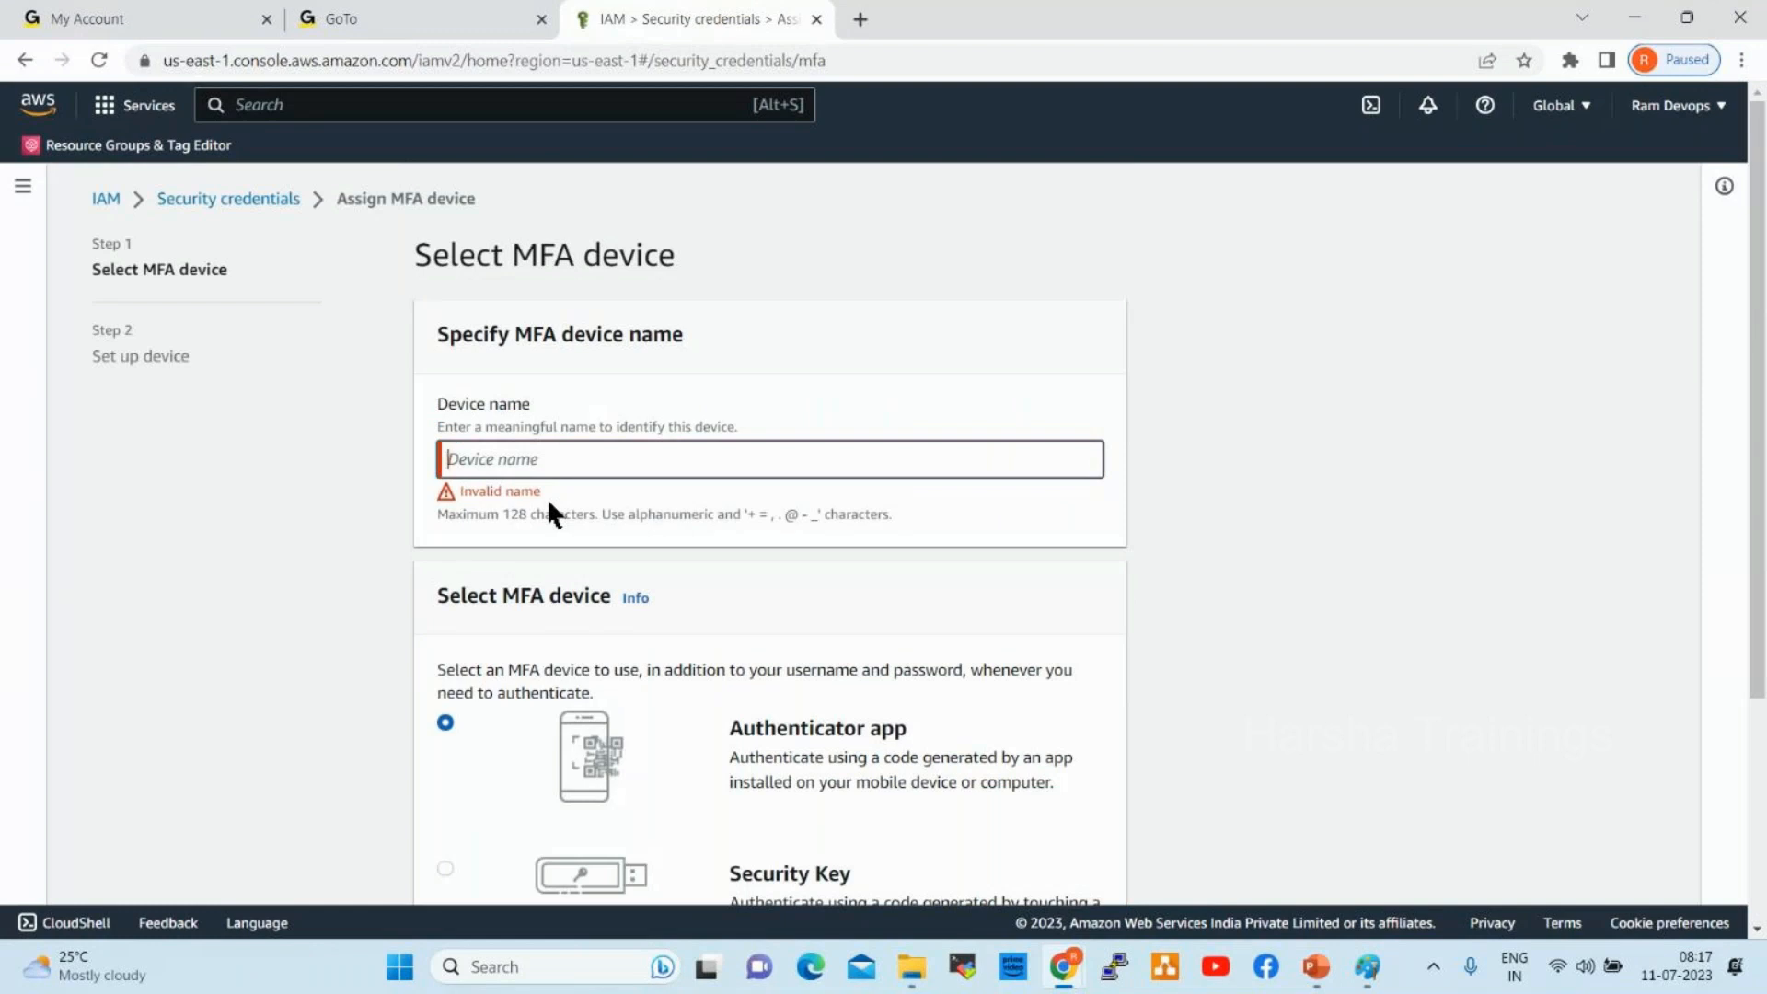
type("MFA")
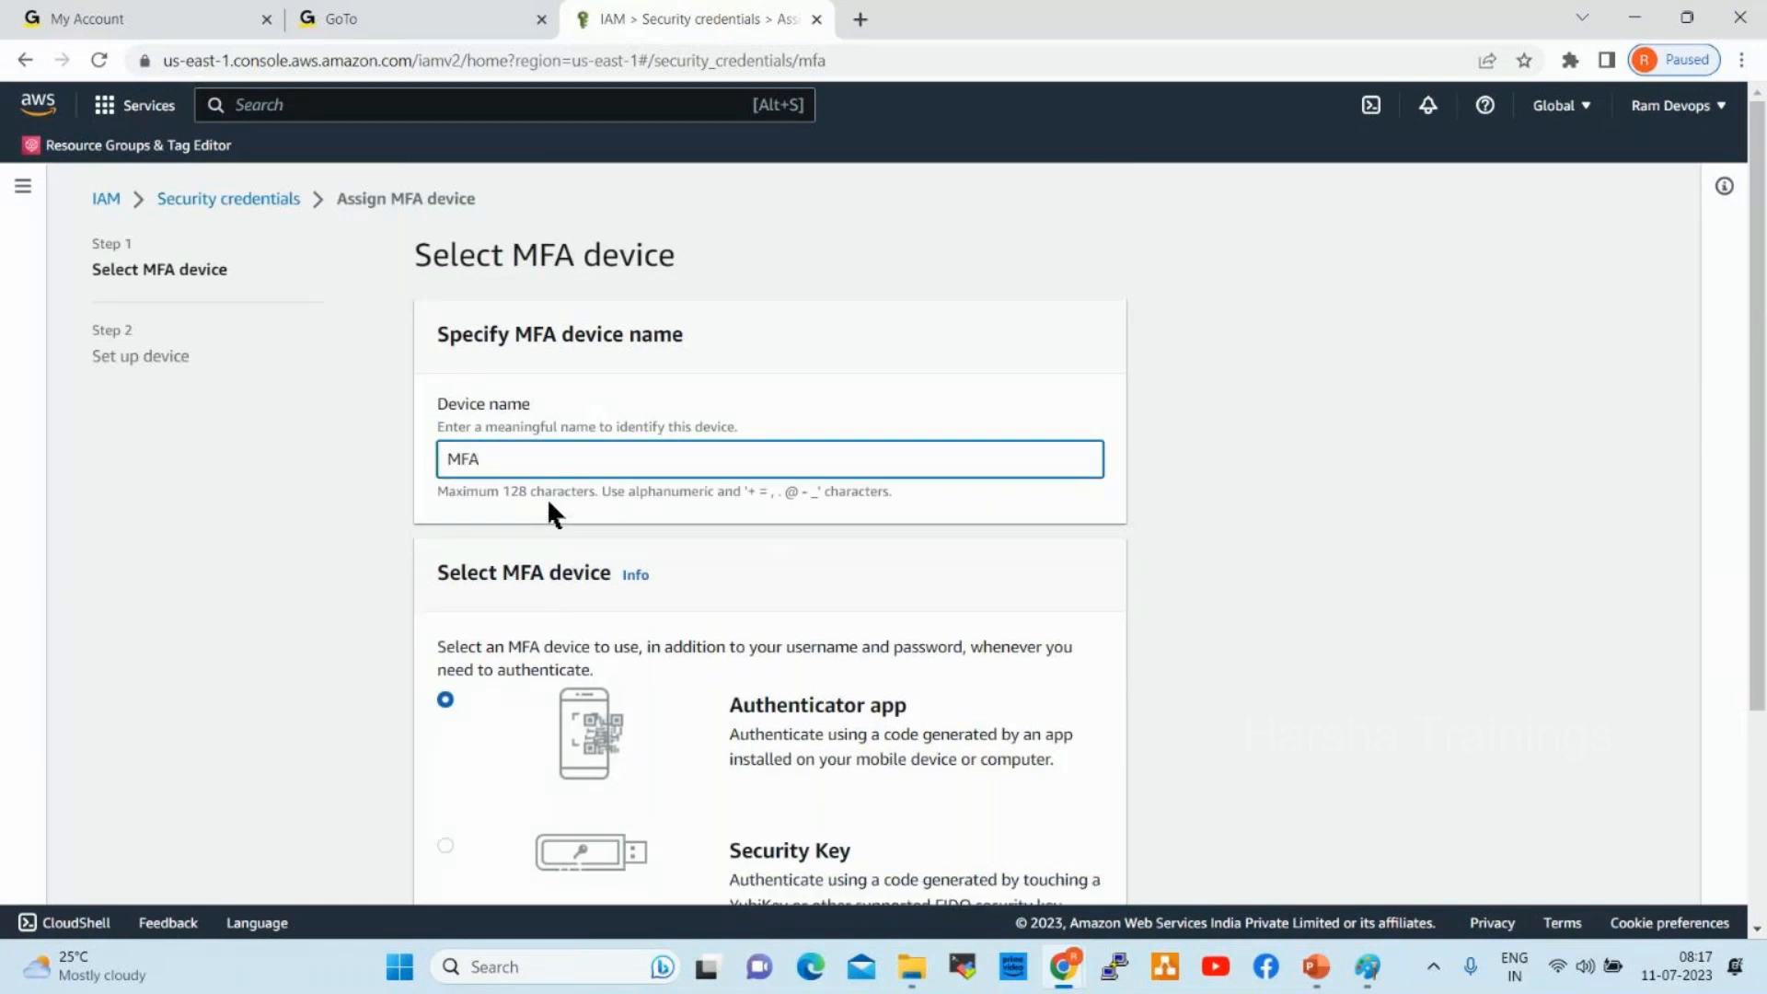
scroll(1068, 743, "down", 3)
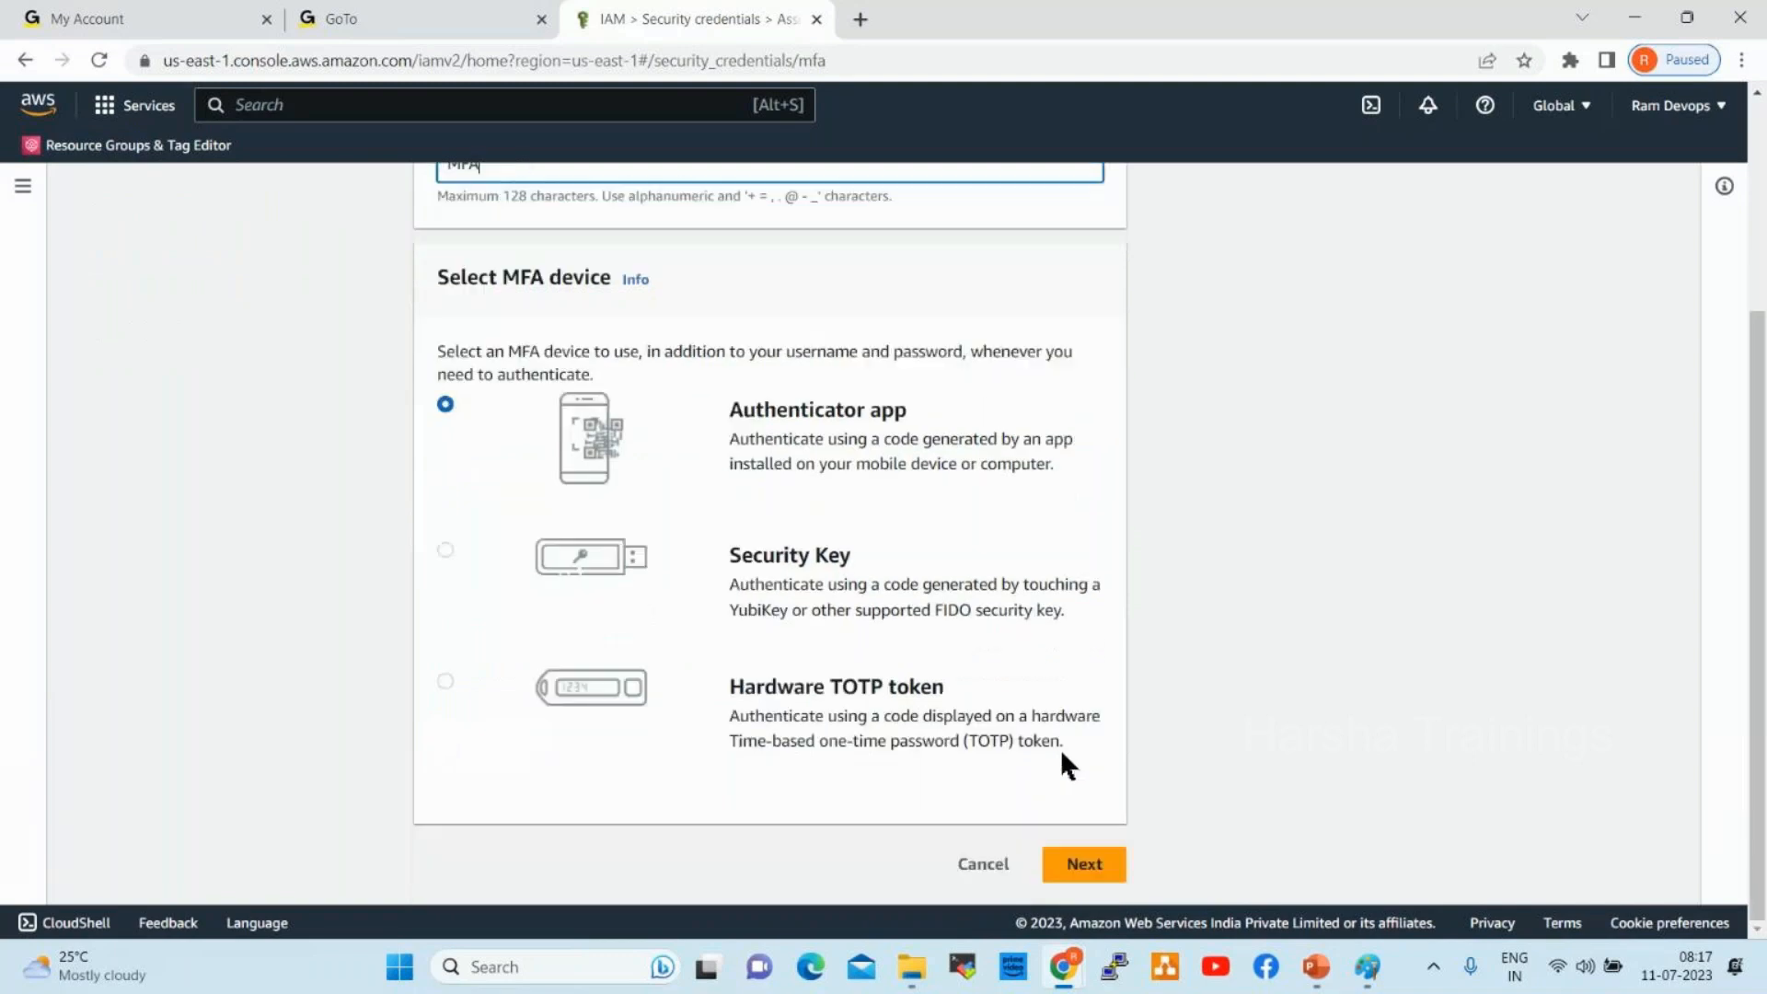
left_click(1081, 871)
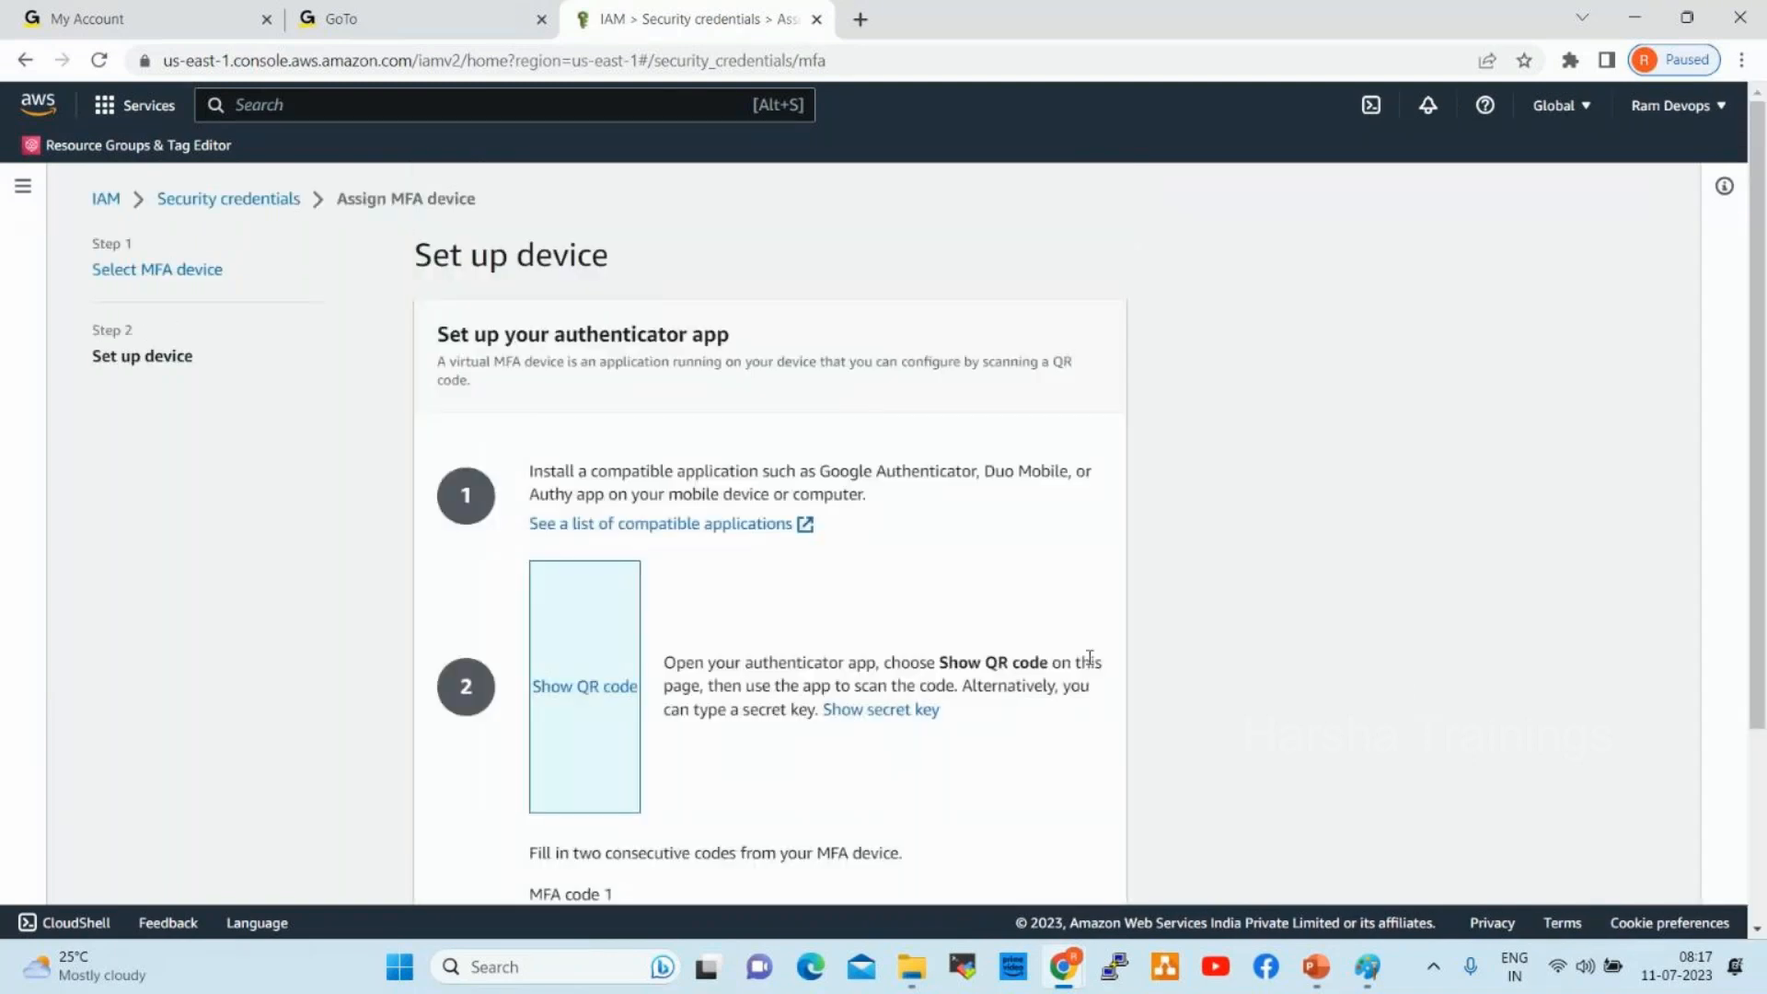
scroll(1089, 658, "down", 2)
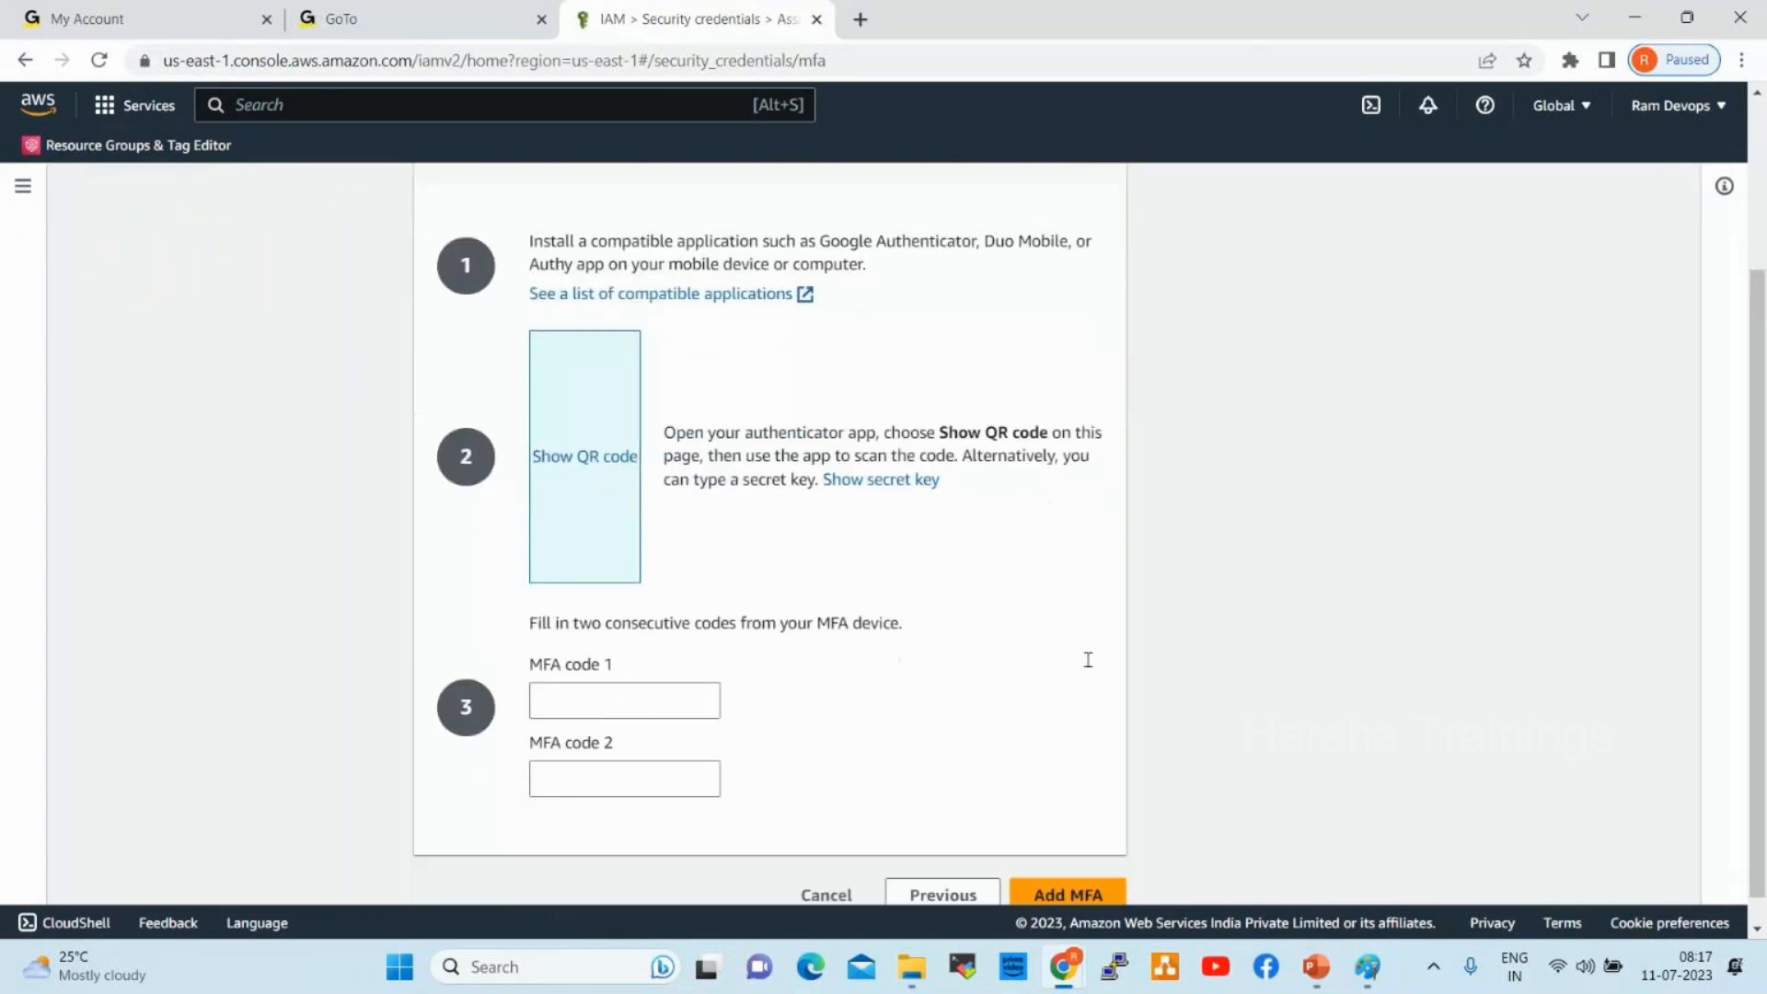
scroll(1082, 667, "up", 1)
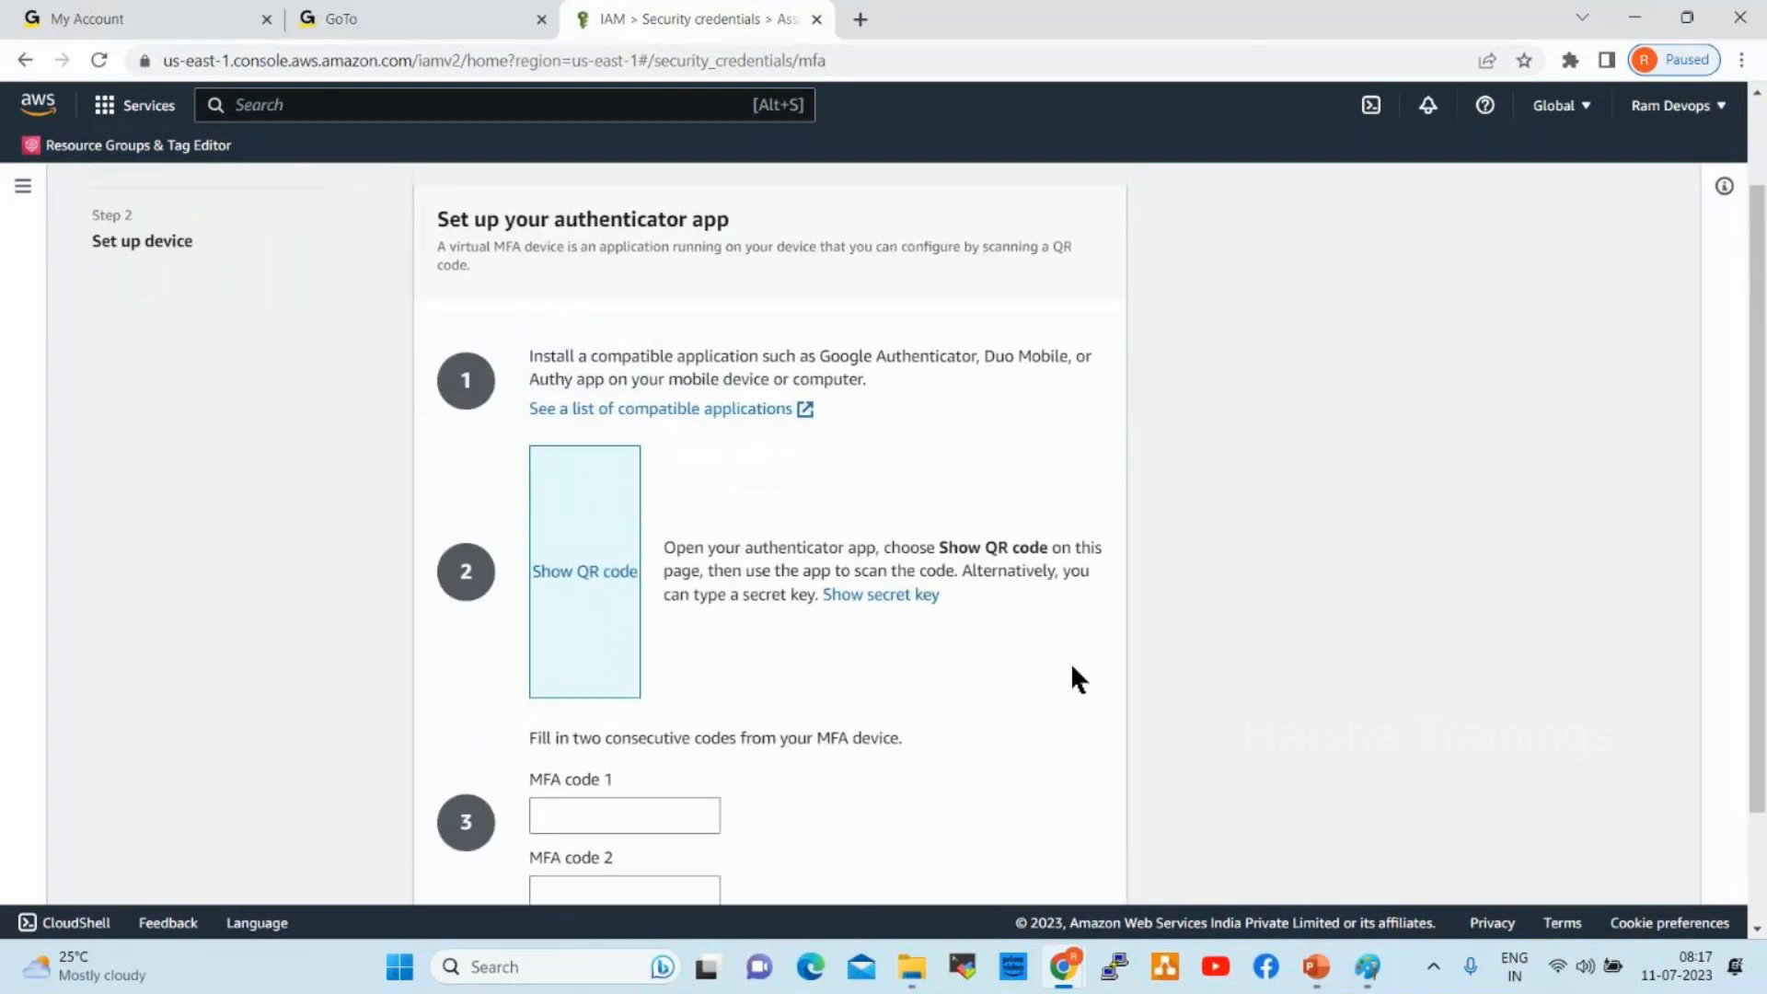
scroll(1071, 668, "up", 1)
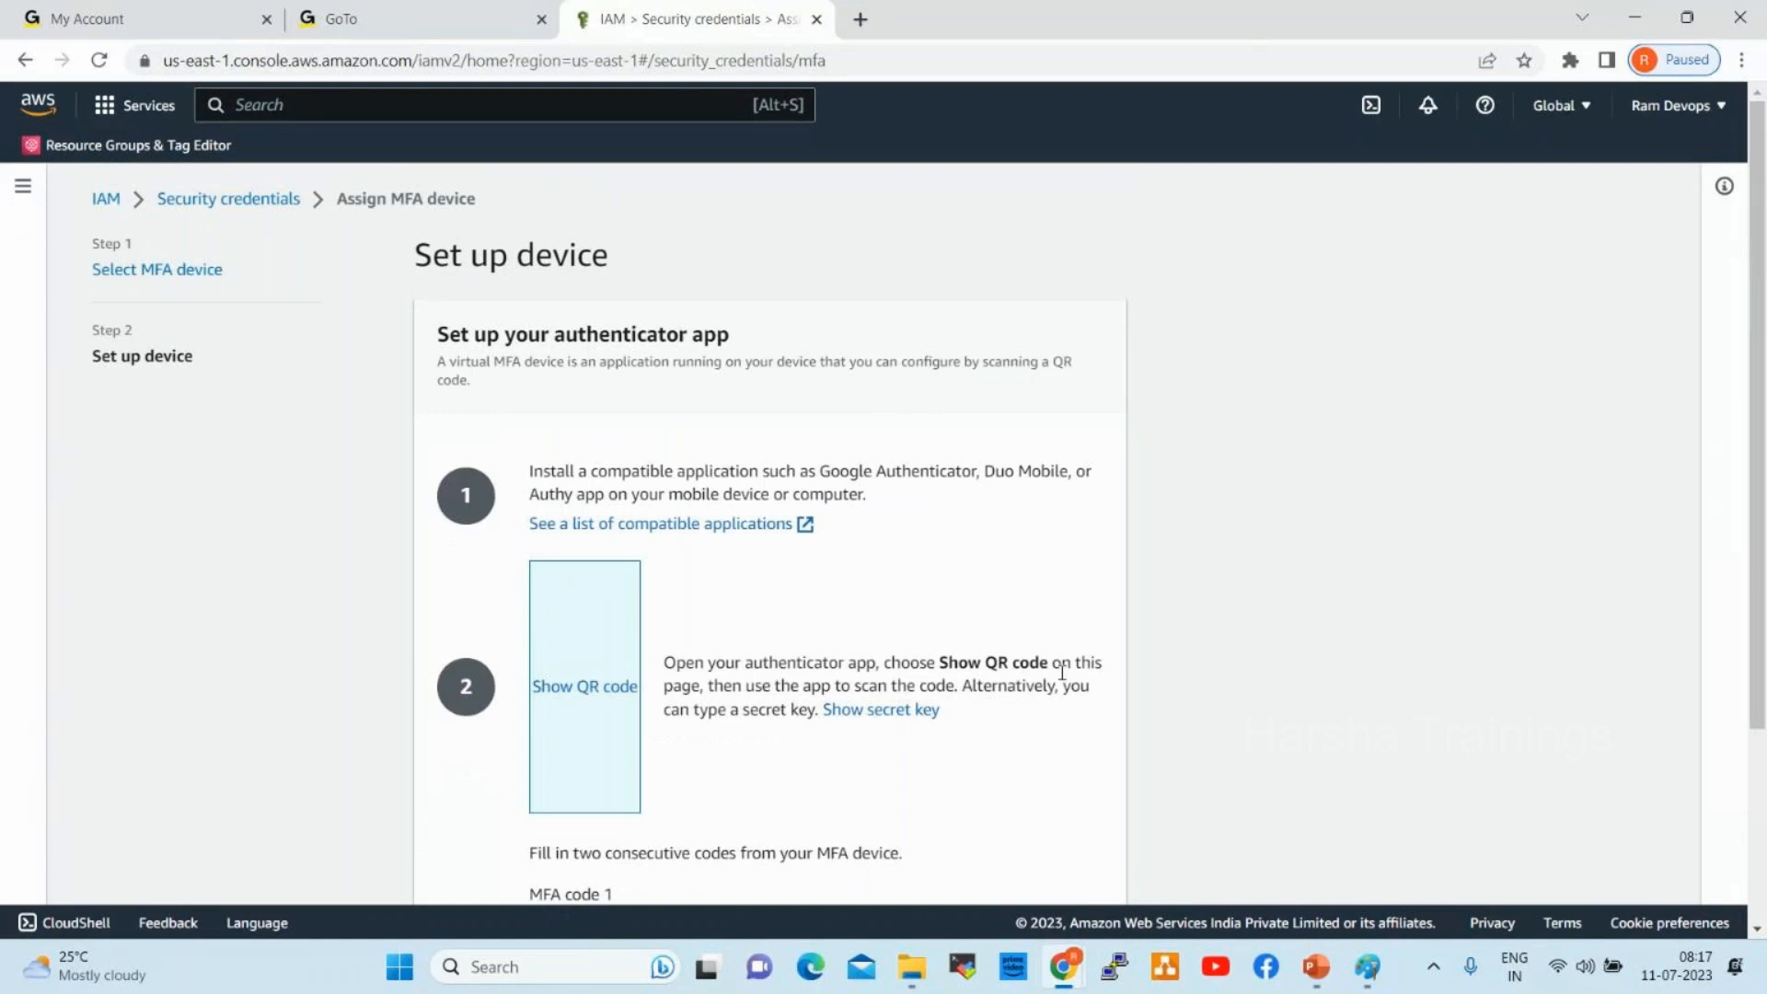
scroll(1063, 672, "down", 2)
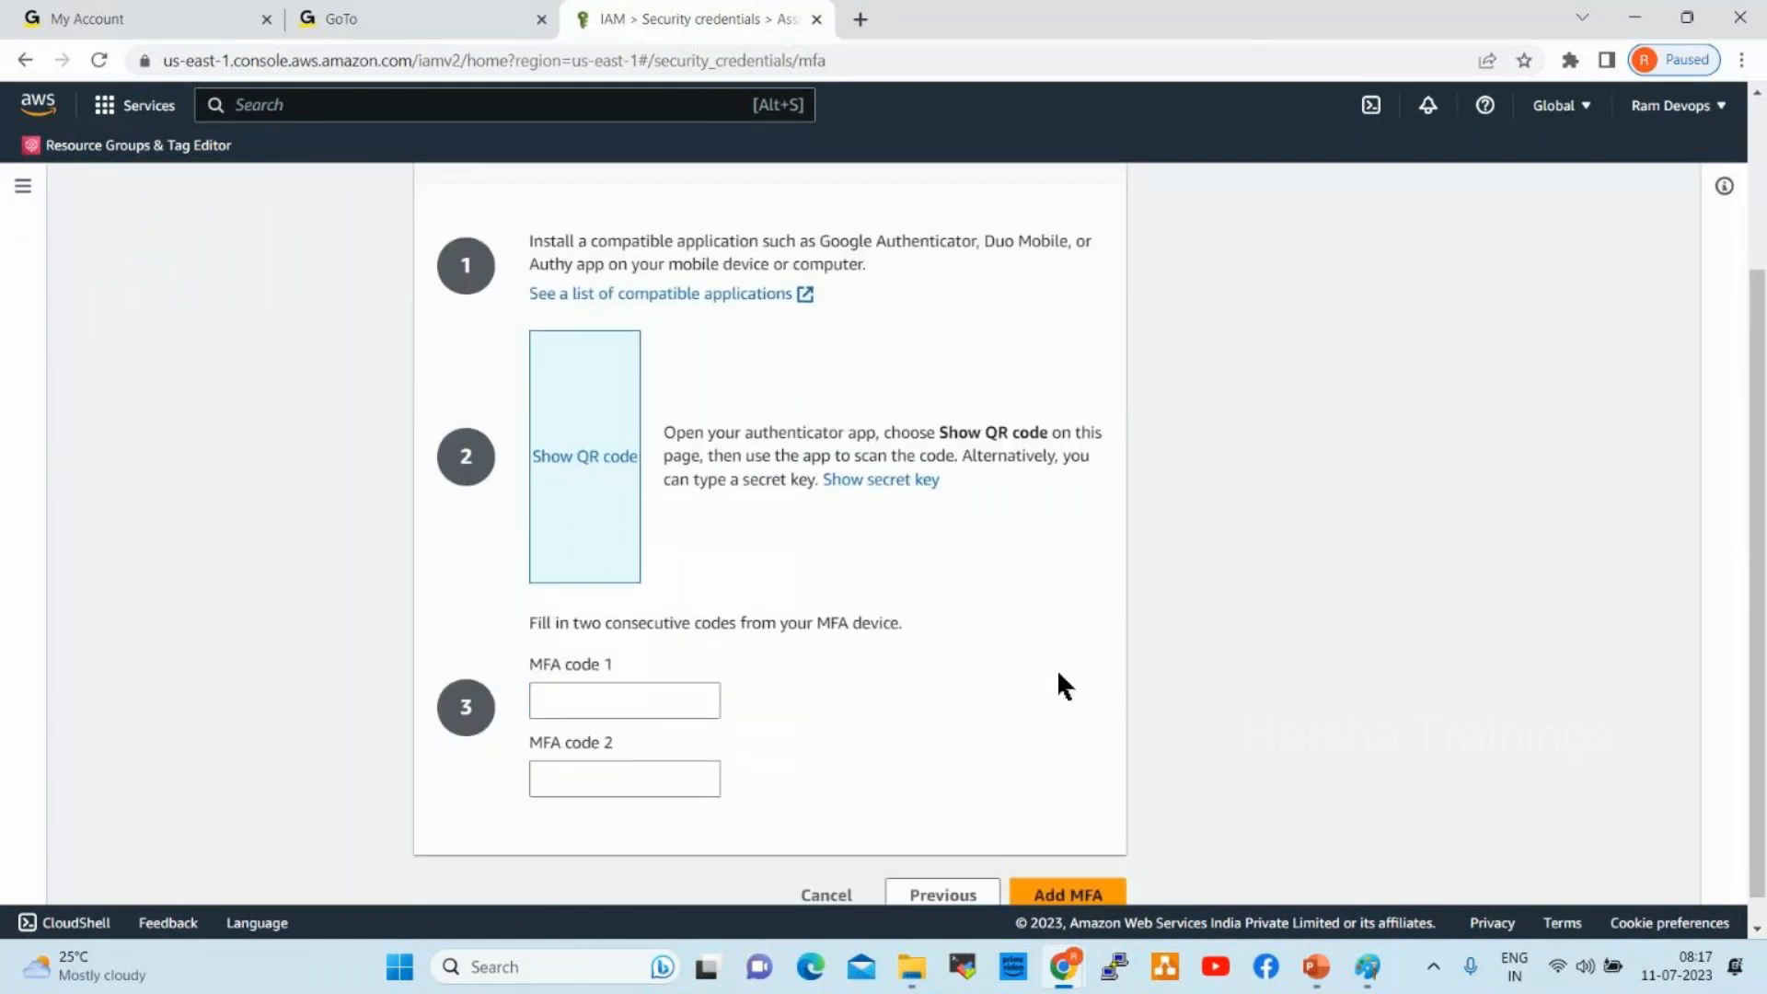
scroll(1063, 686, "up", 1)
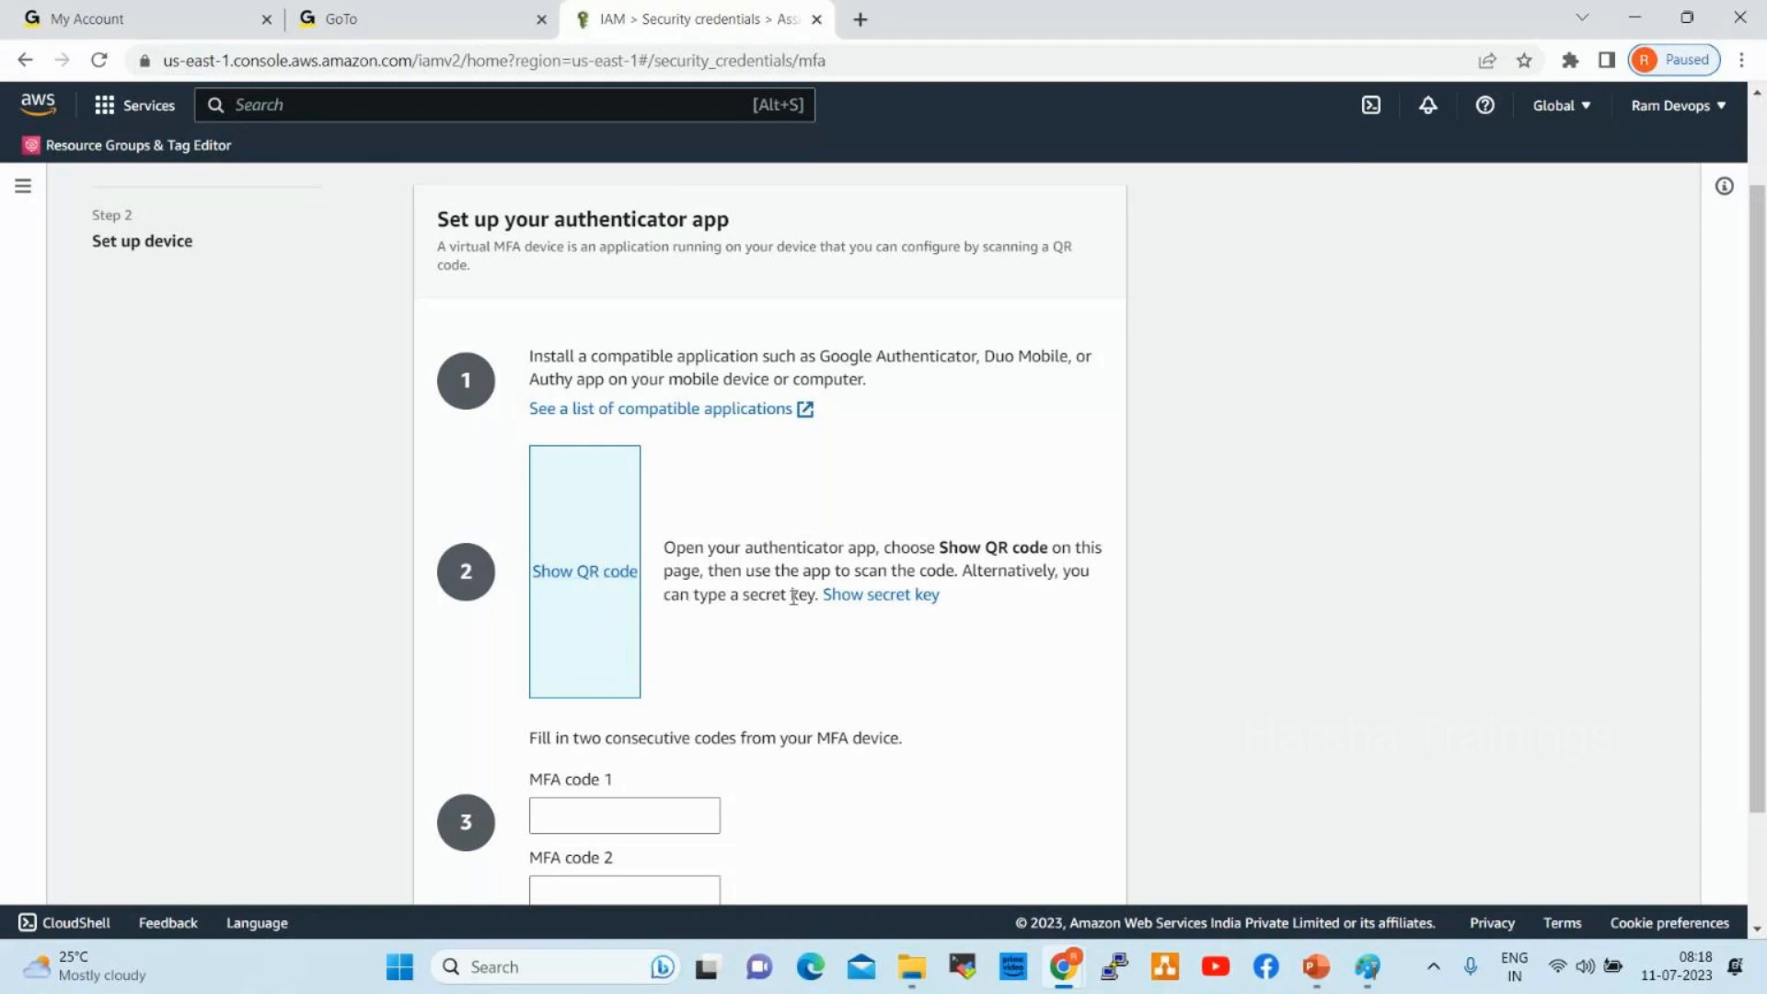
Show the authenticator QR code, then leave set-up through the IAM breadcrumb.
left_click(584, 572)
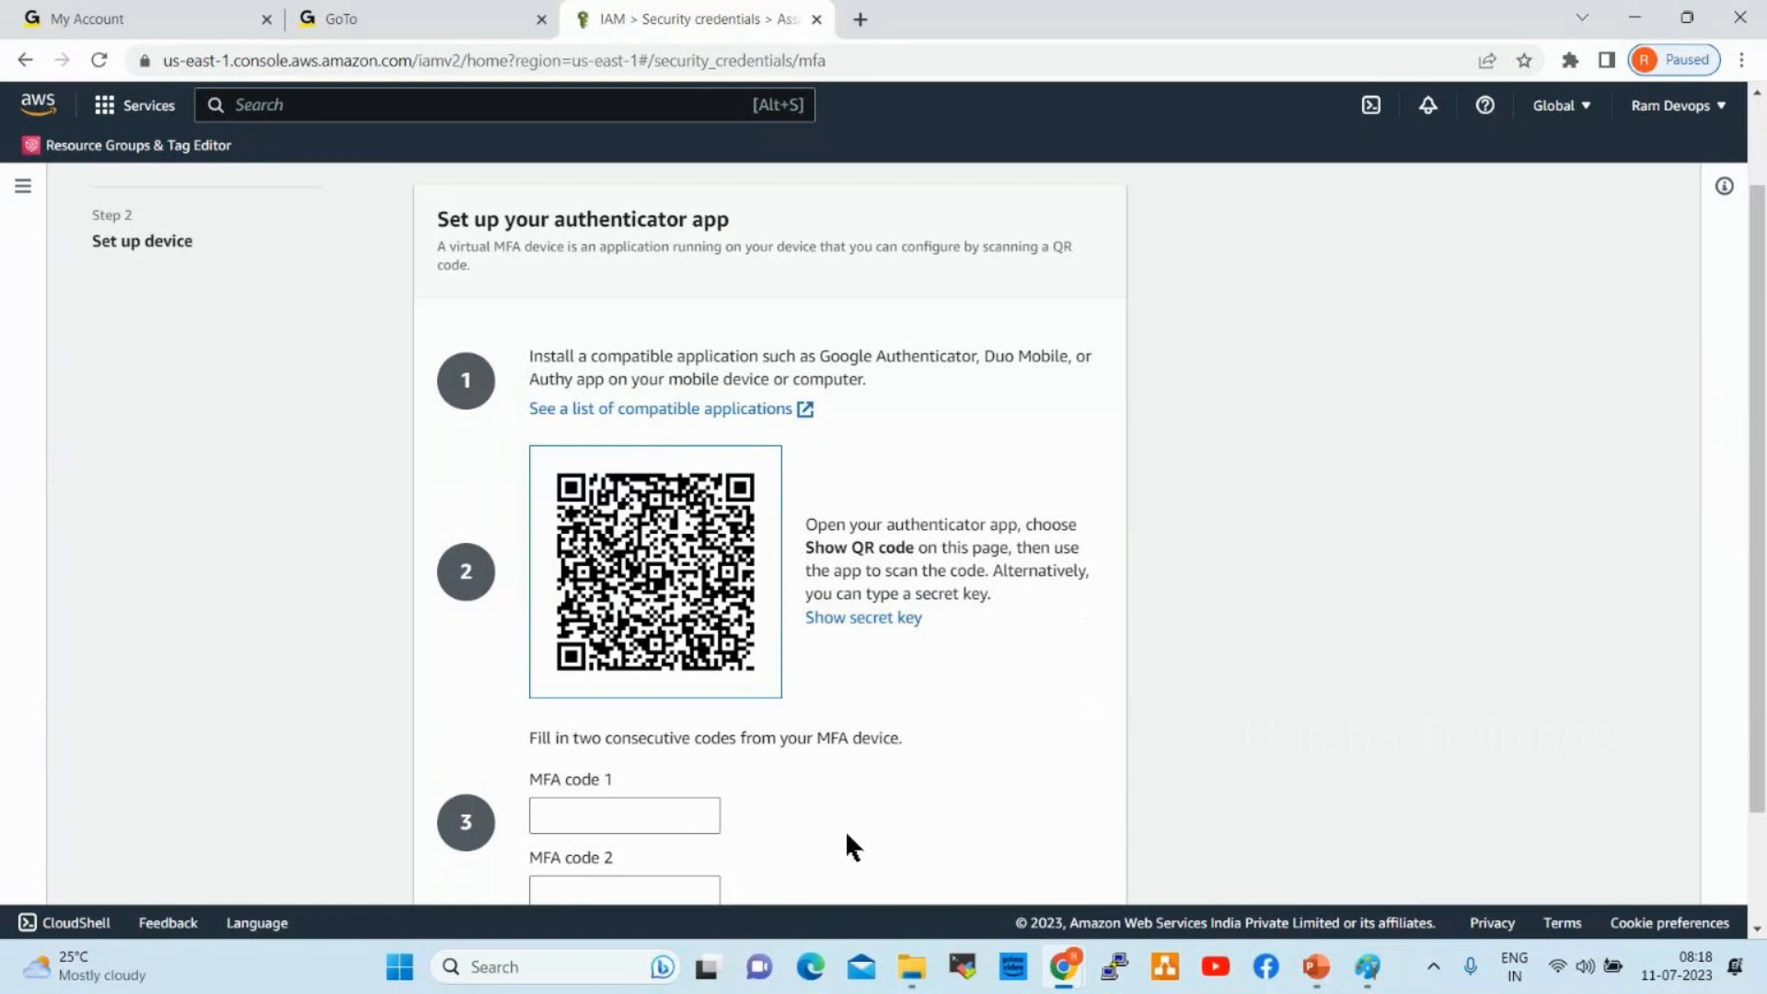
left_click(633, 810)
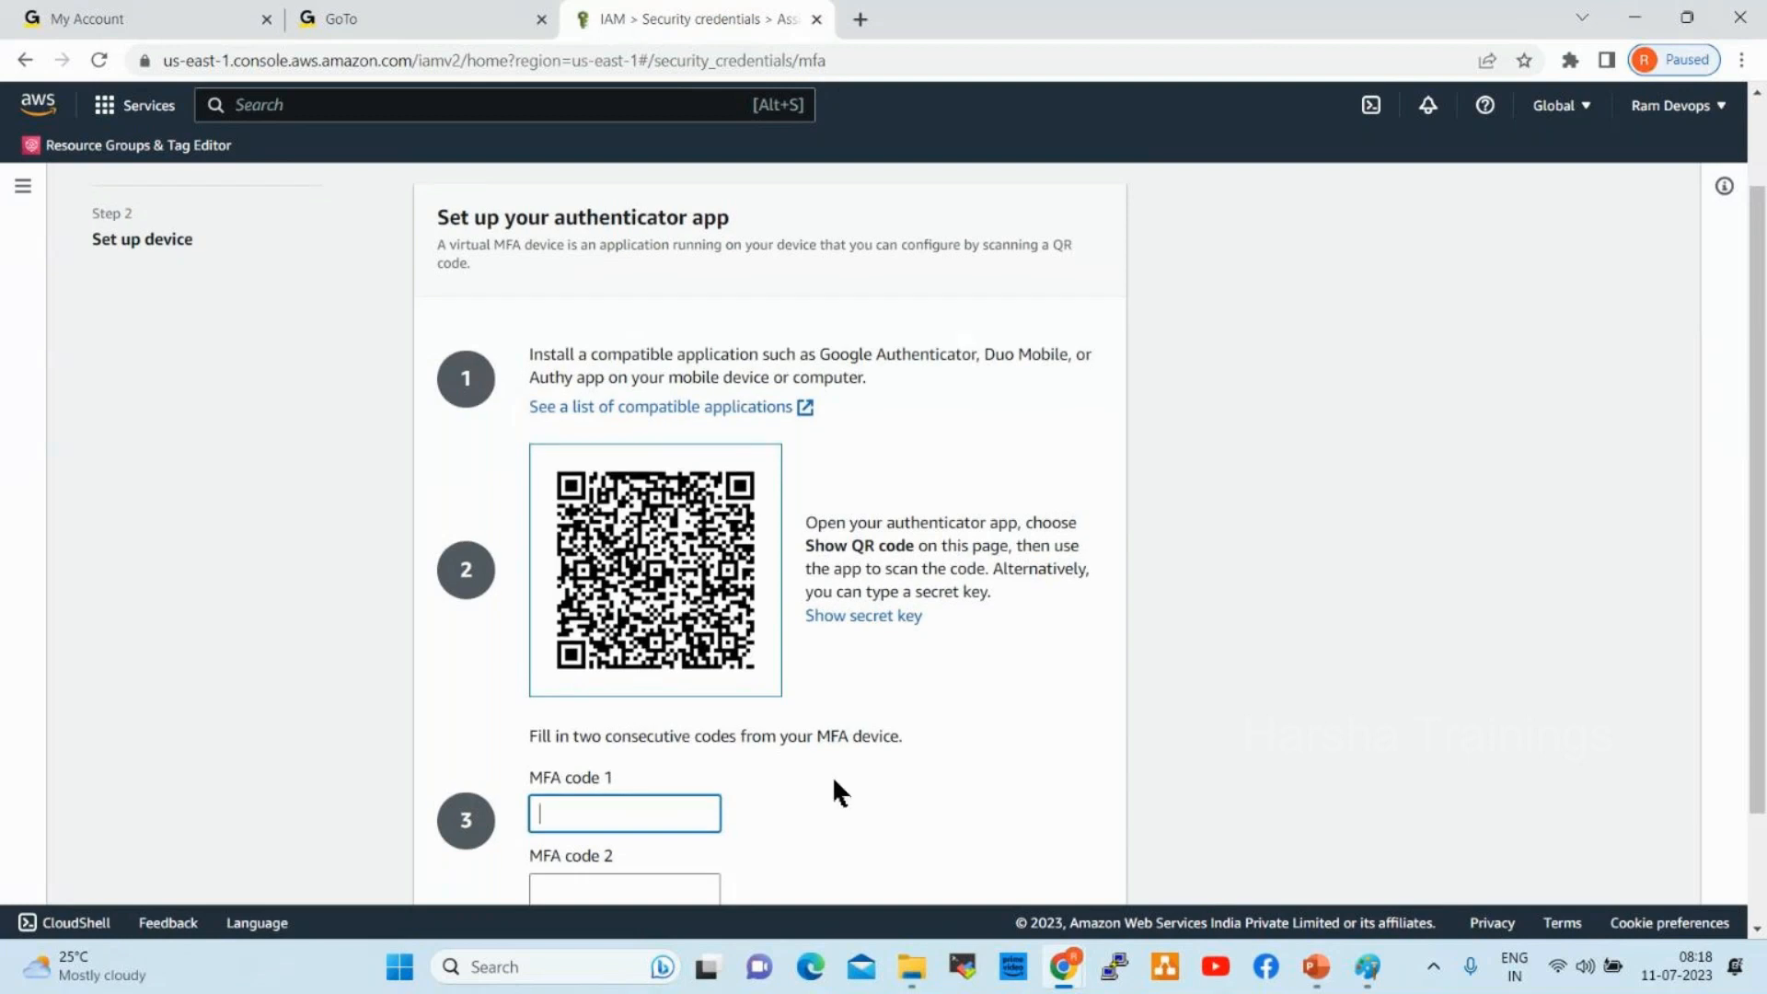
scroll(834, 781, "down", 2)
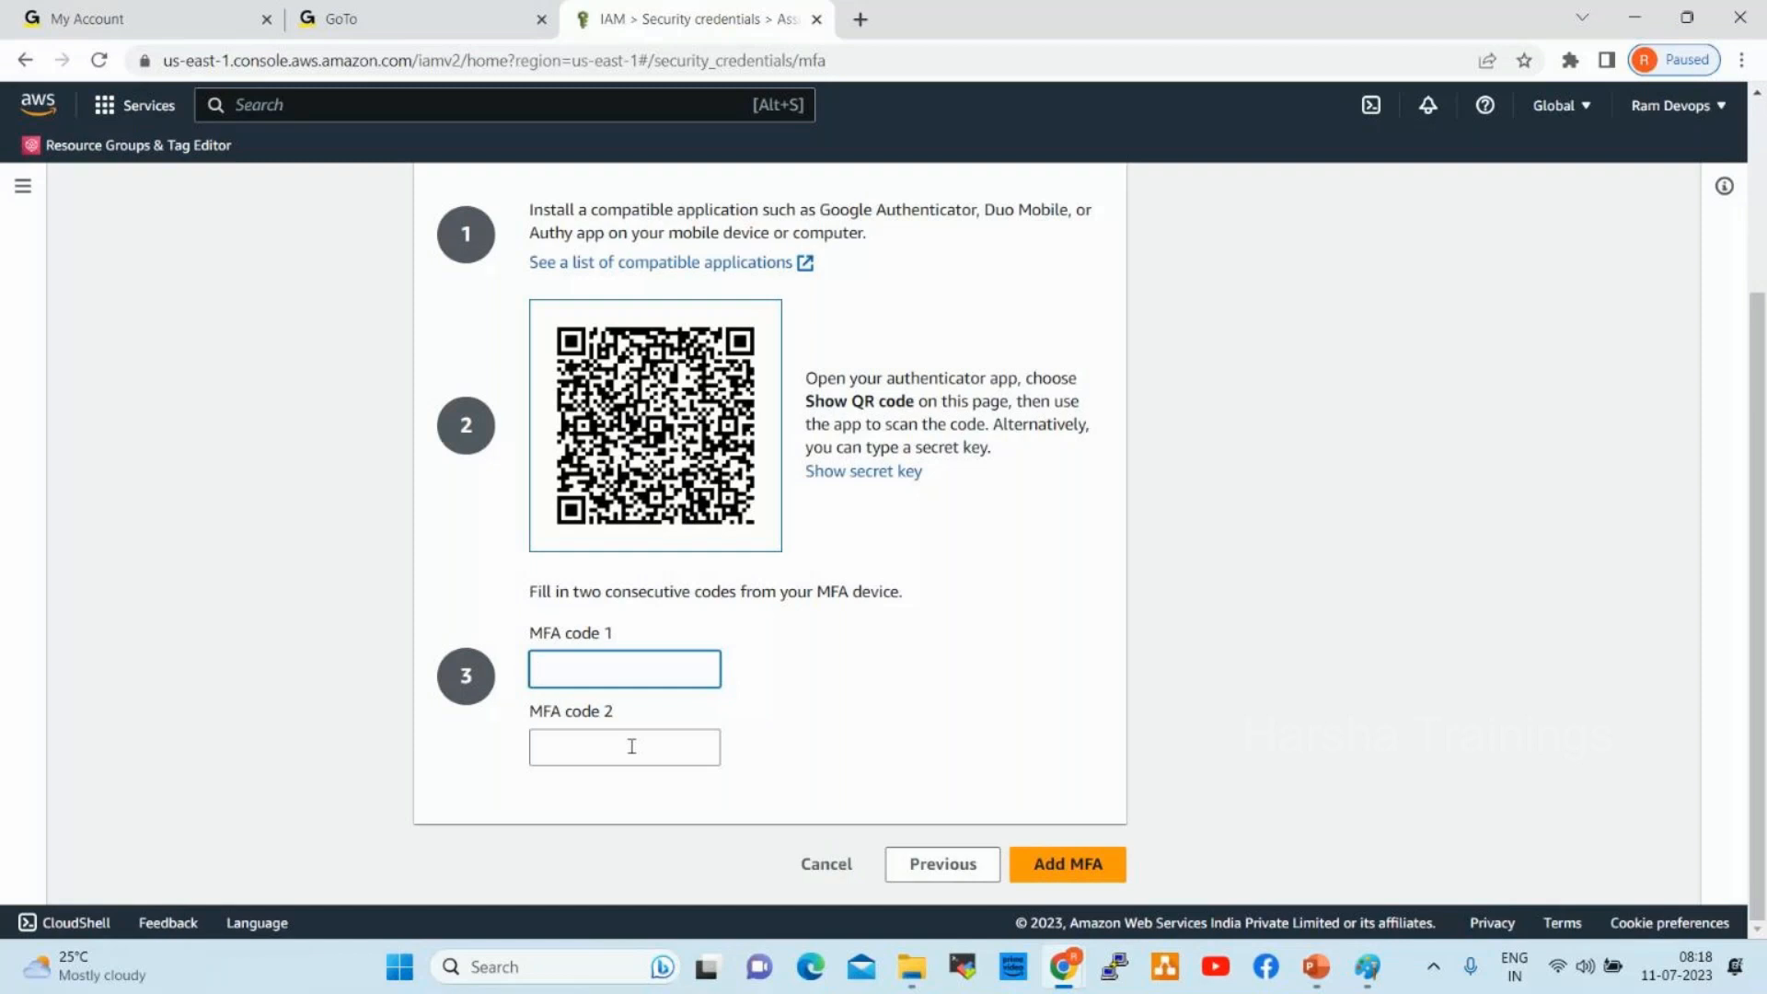
scroll(1222, 585, "up", 3)
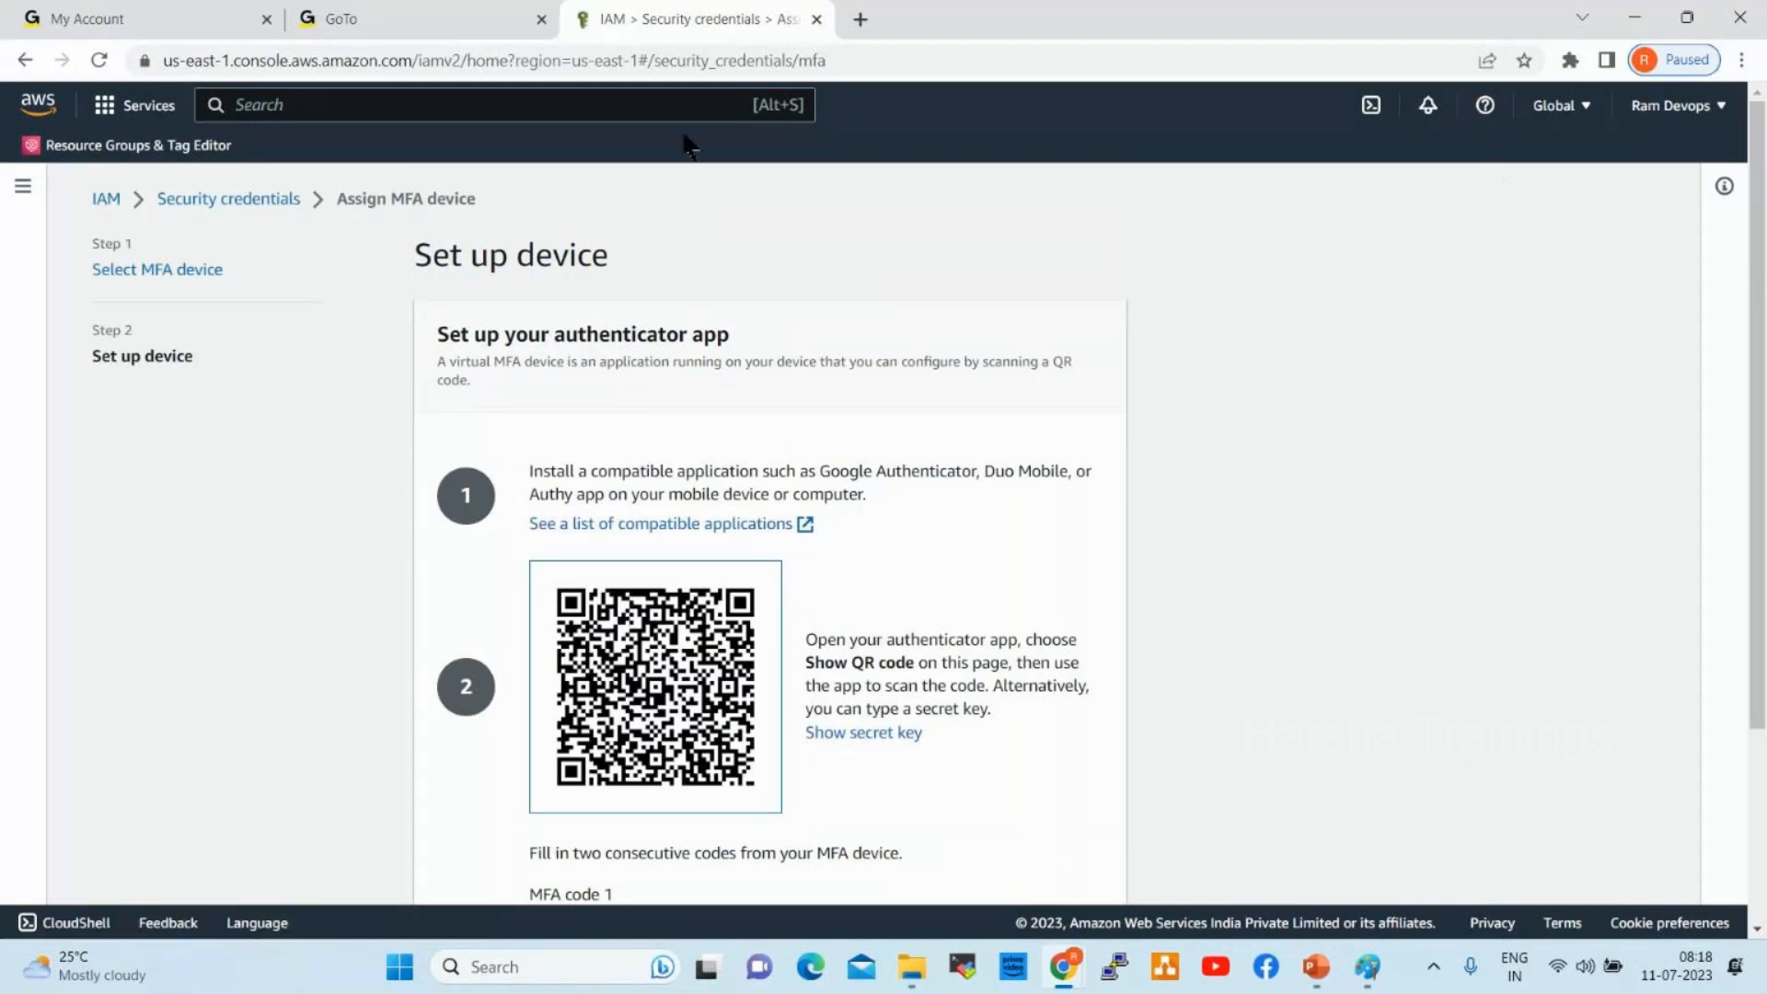
left_click(107, 199)
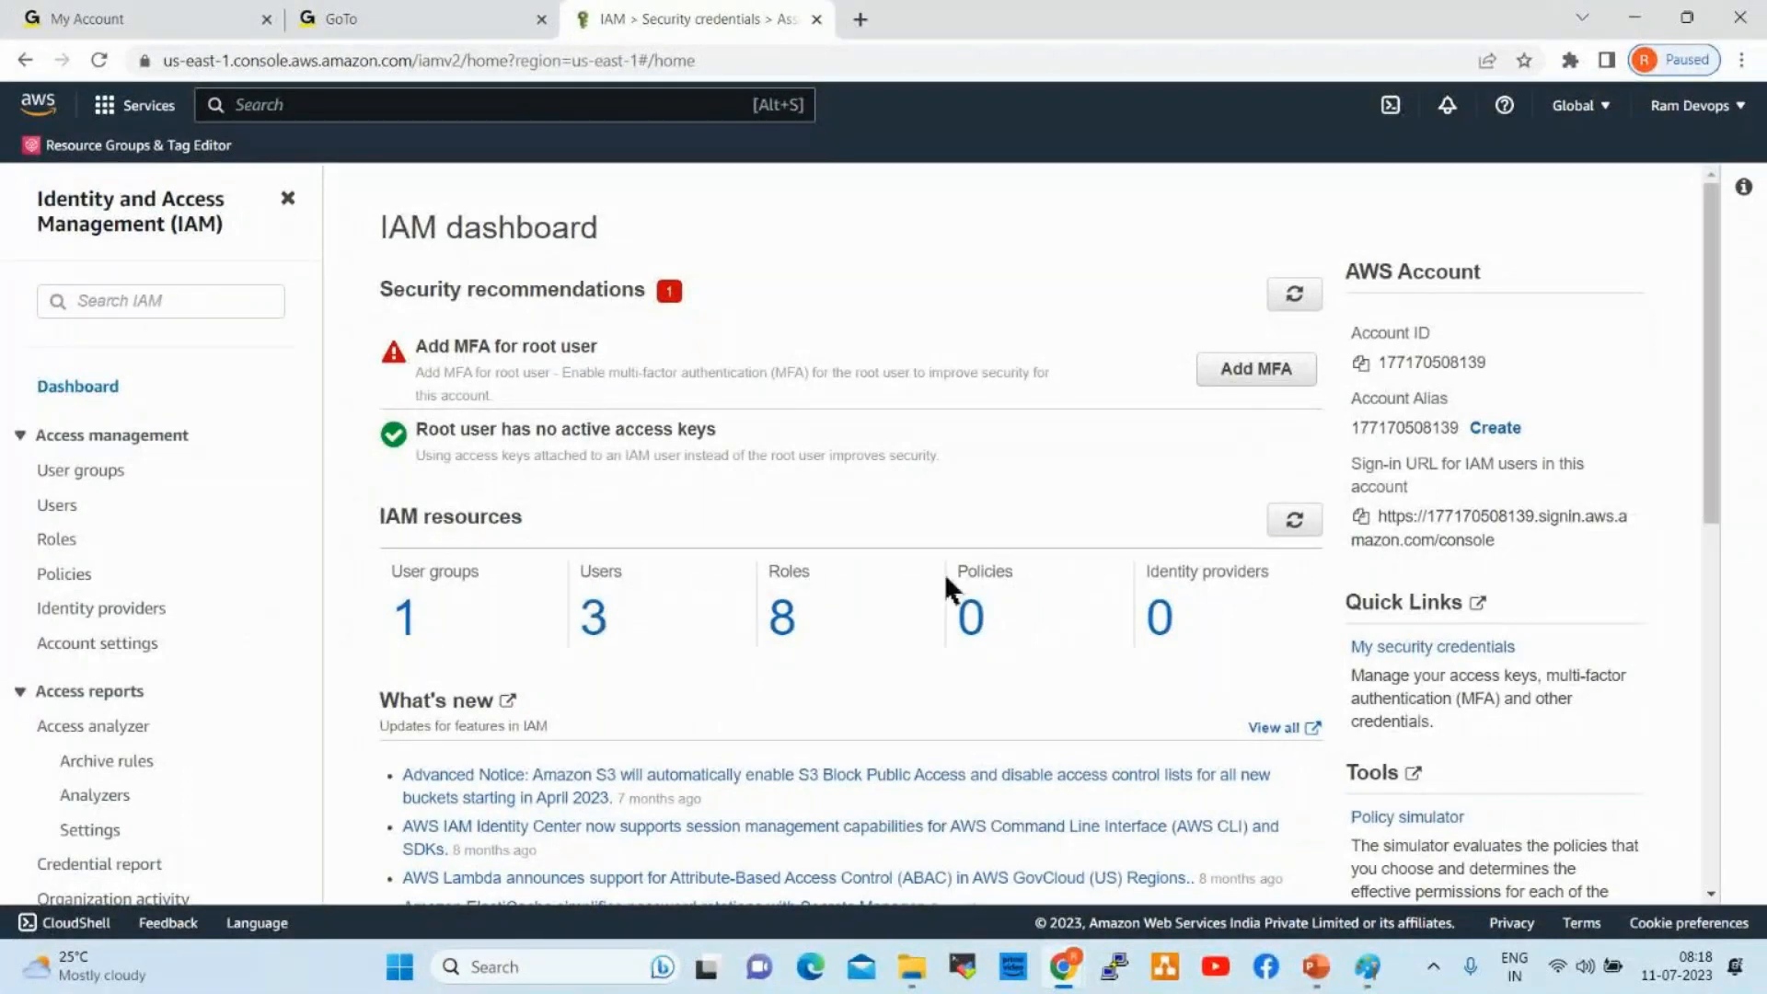
Check the IAM Users list, then go to the root user's Security credentials via the account menu.
scroll(944, 572, "down", 5)
scroll(946, 478, "up", 5)
left_click(1716, 109)
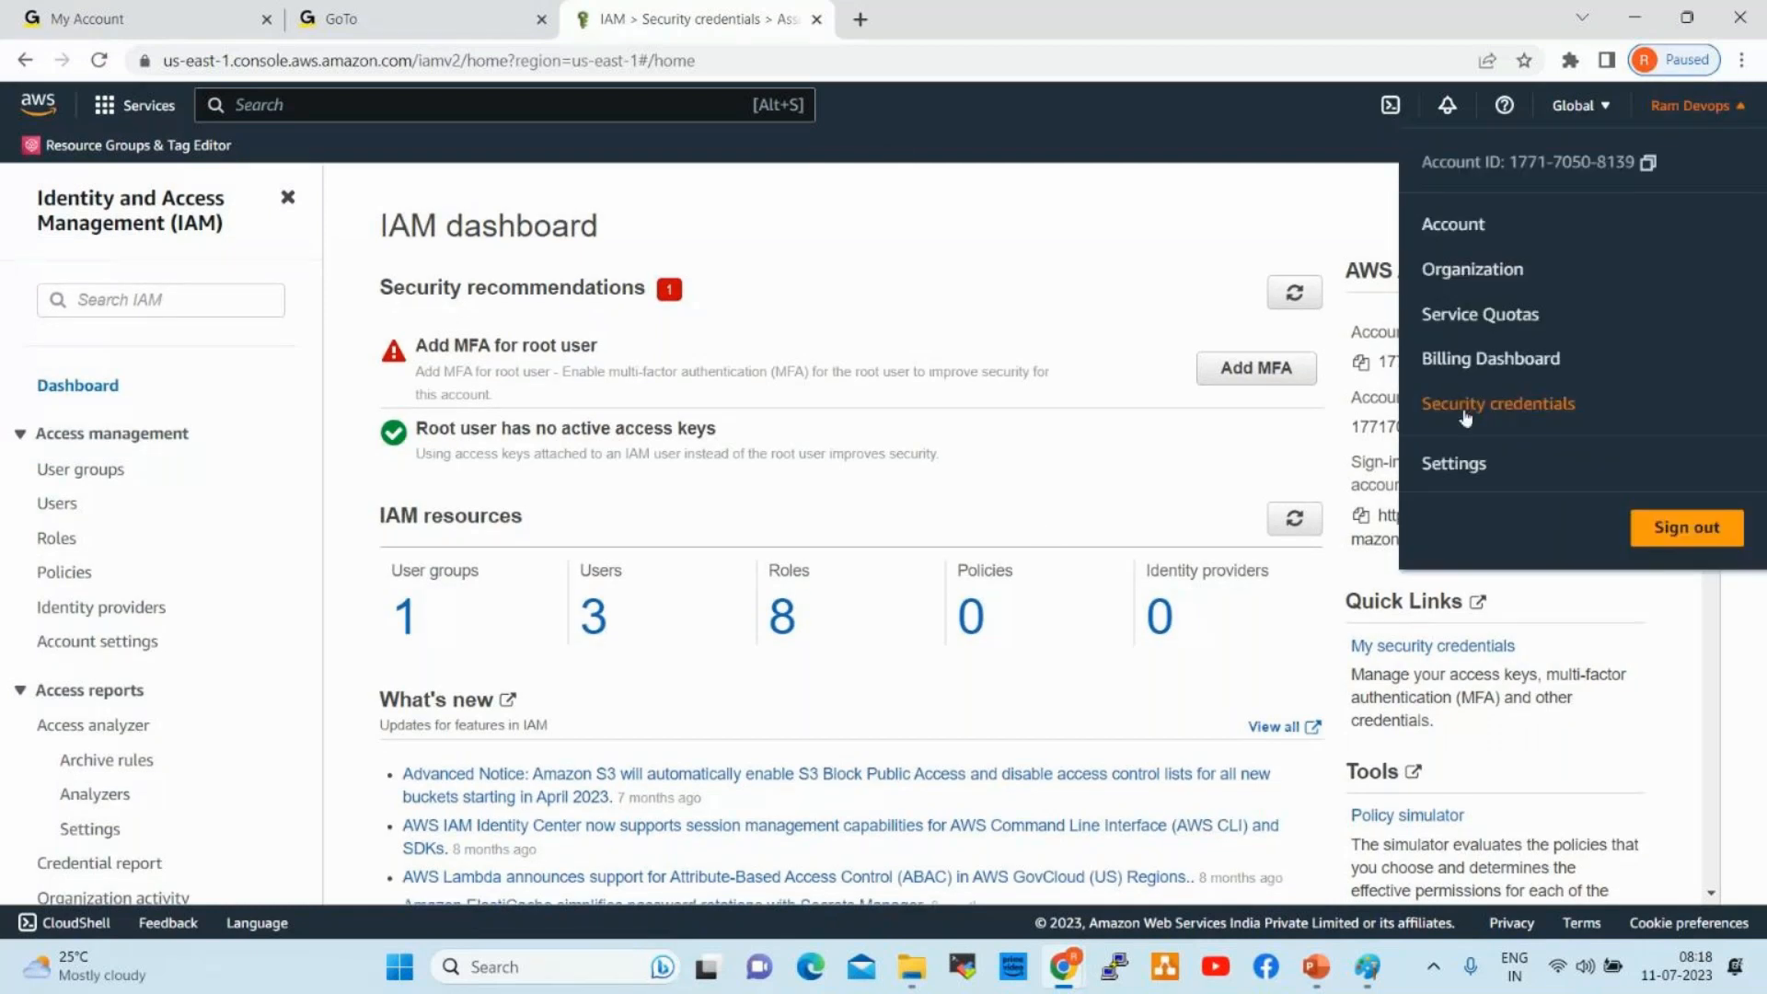
left_click(908, 278)
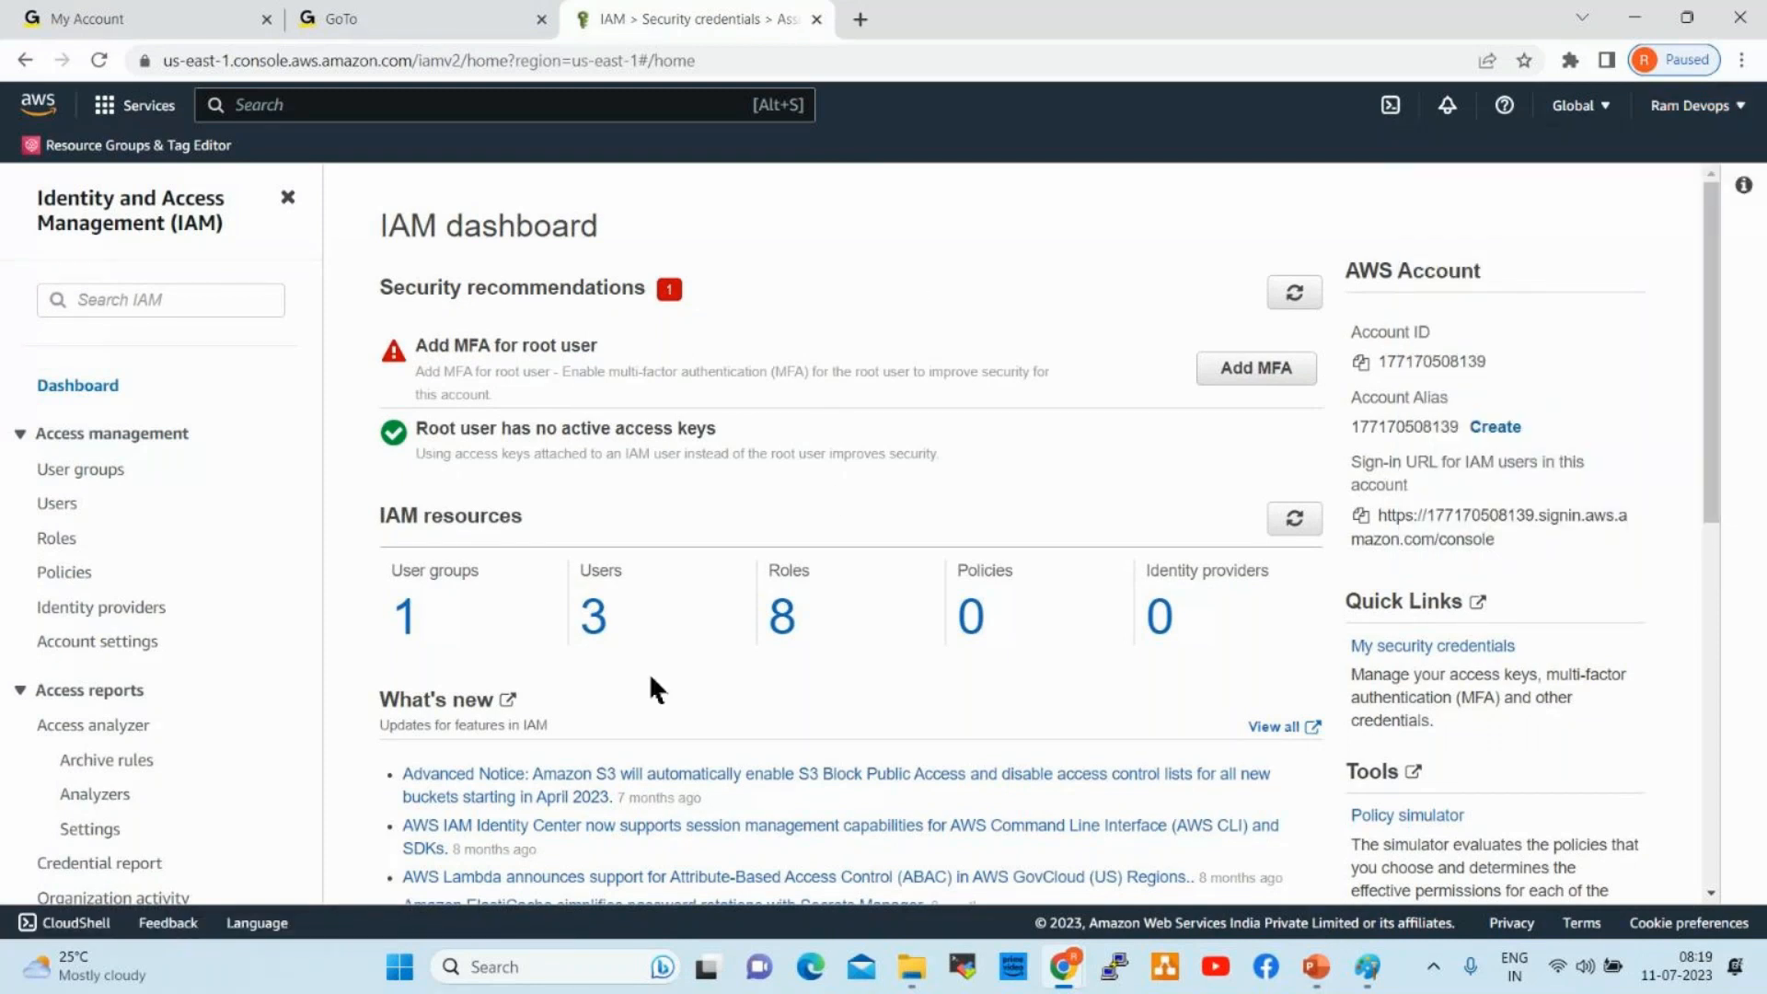
left_click(594, 615)
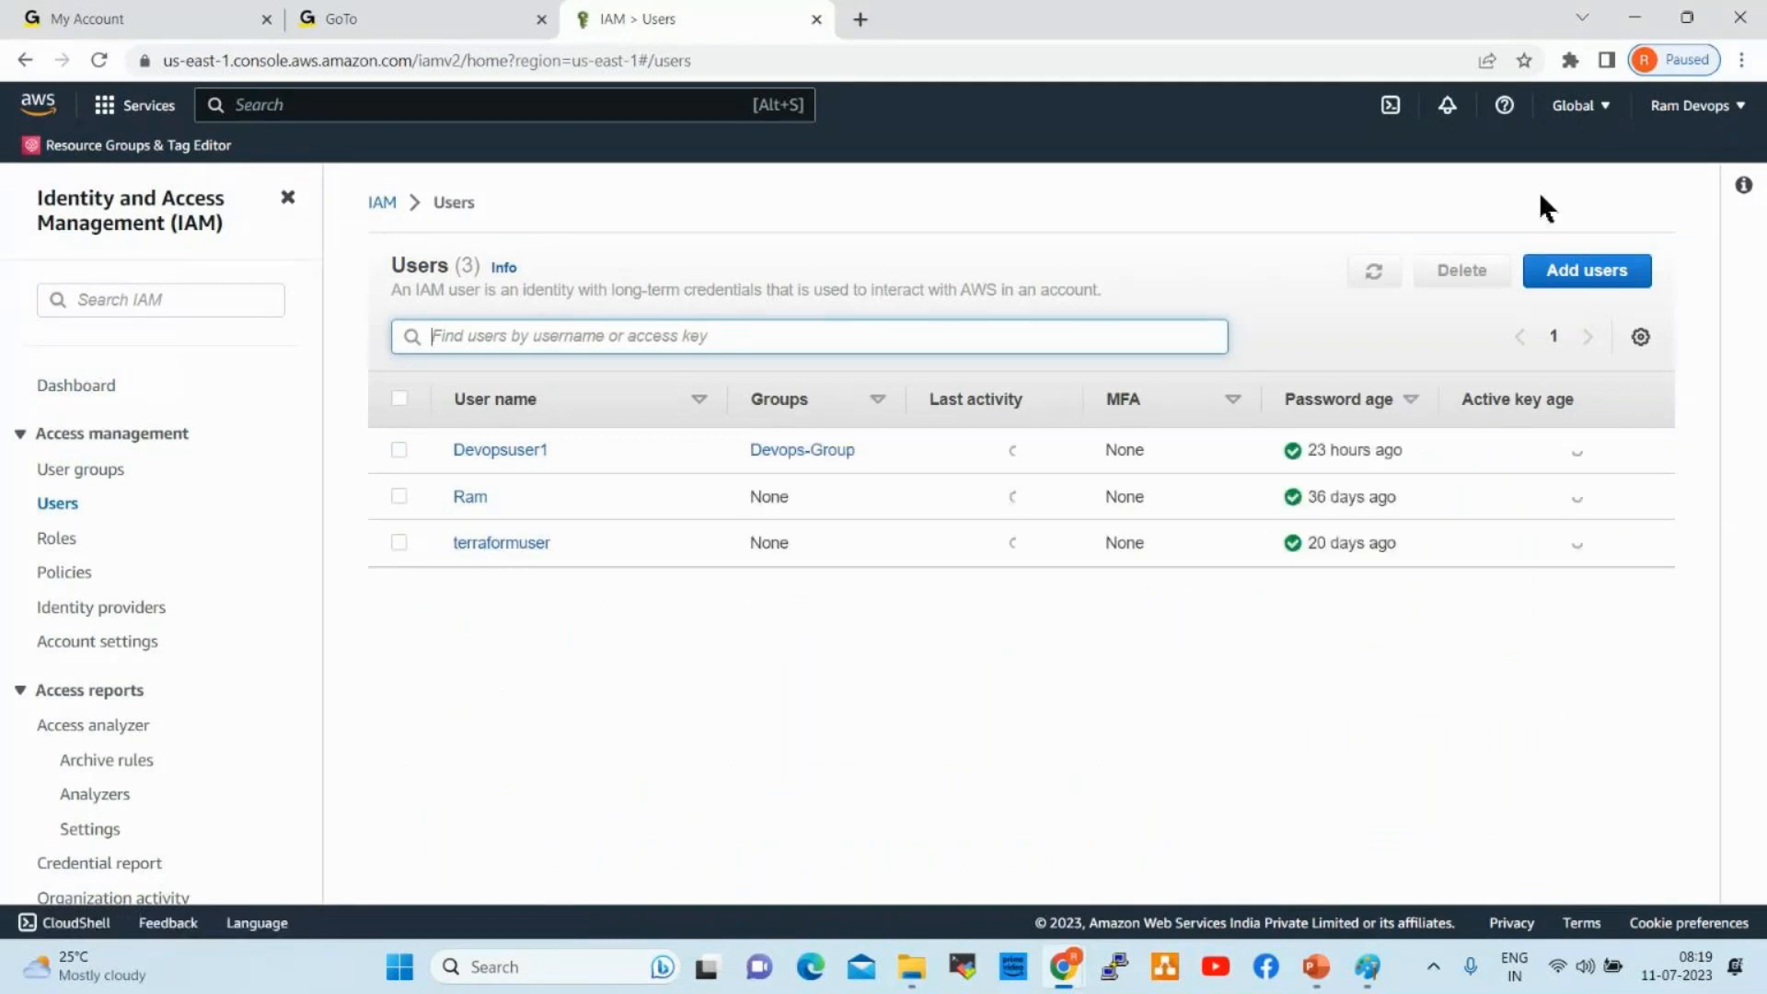
left_click(1714, 106)
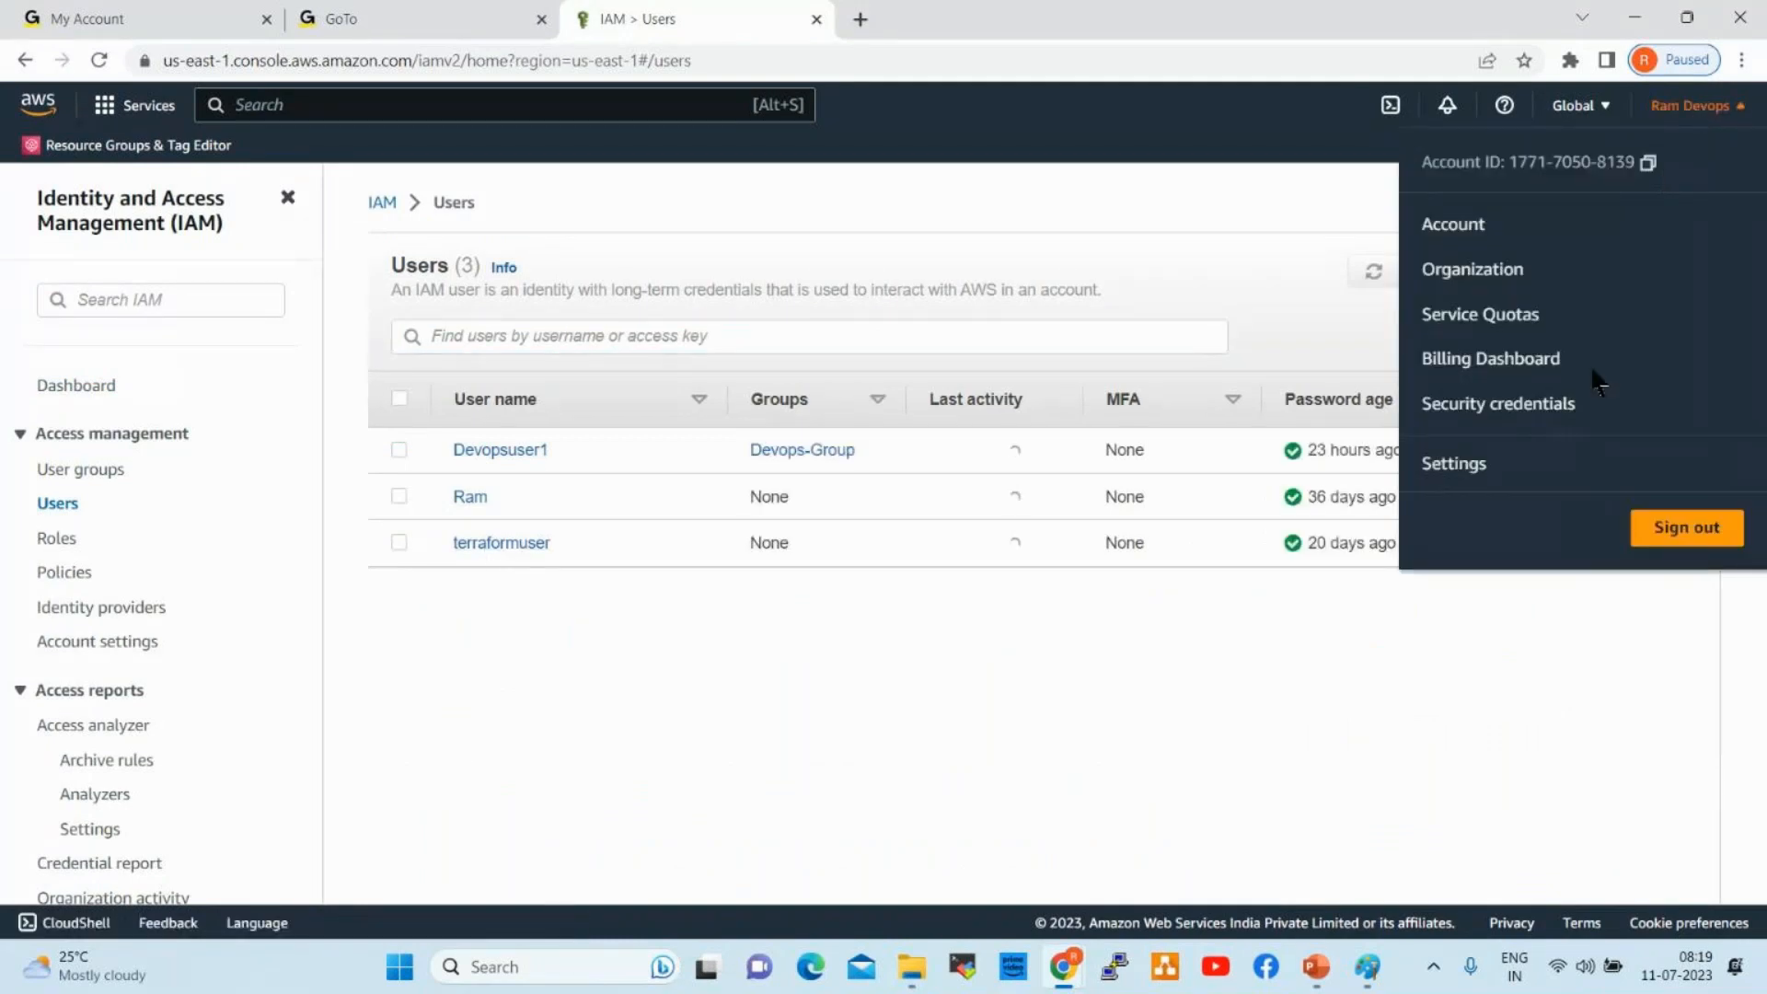
left_click(1495, 405)
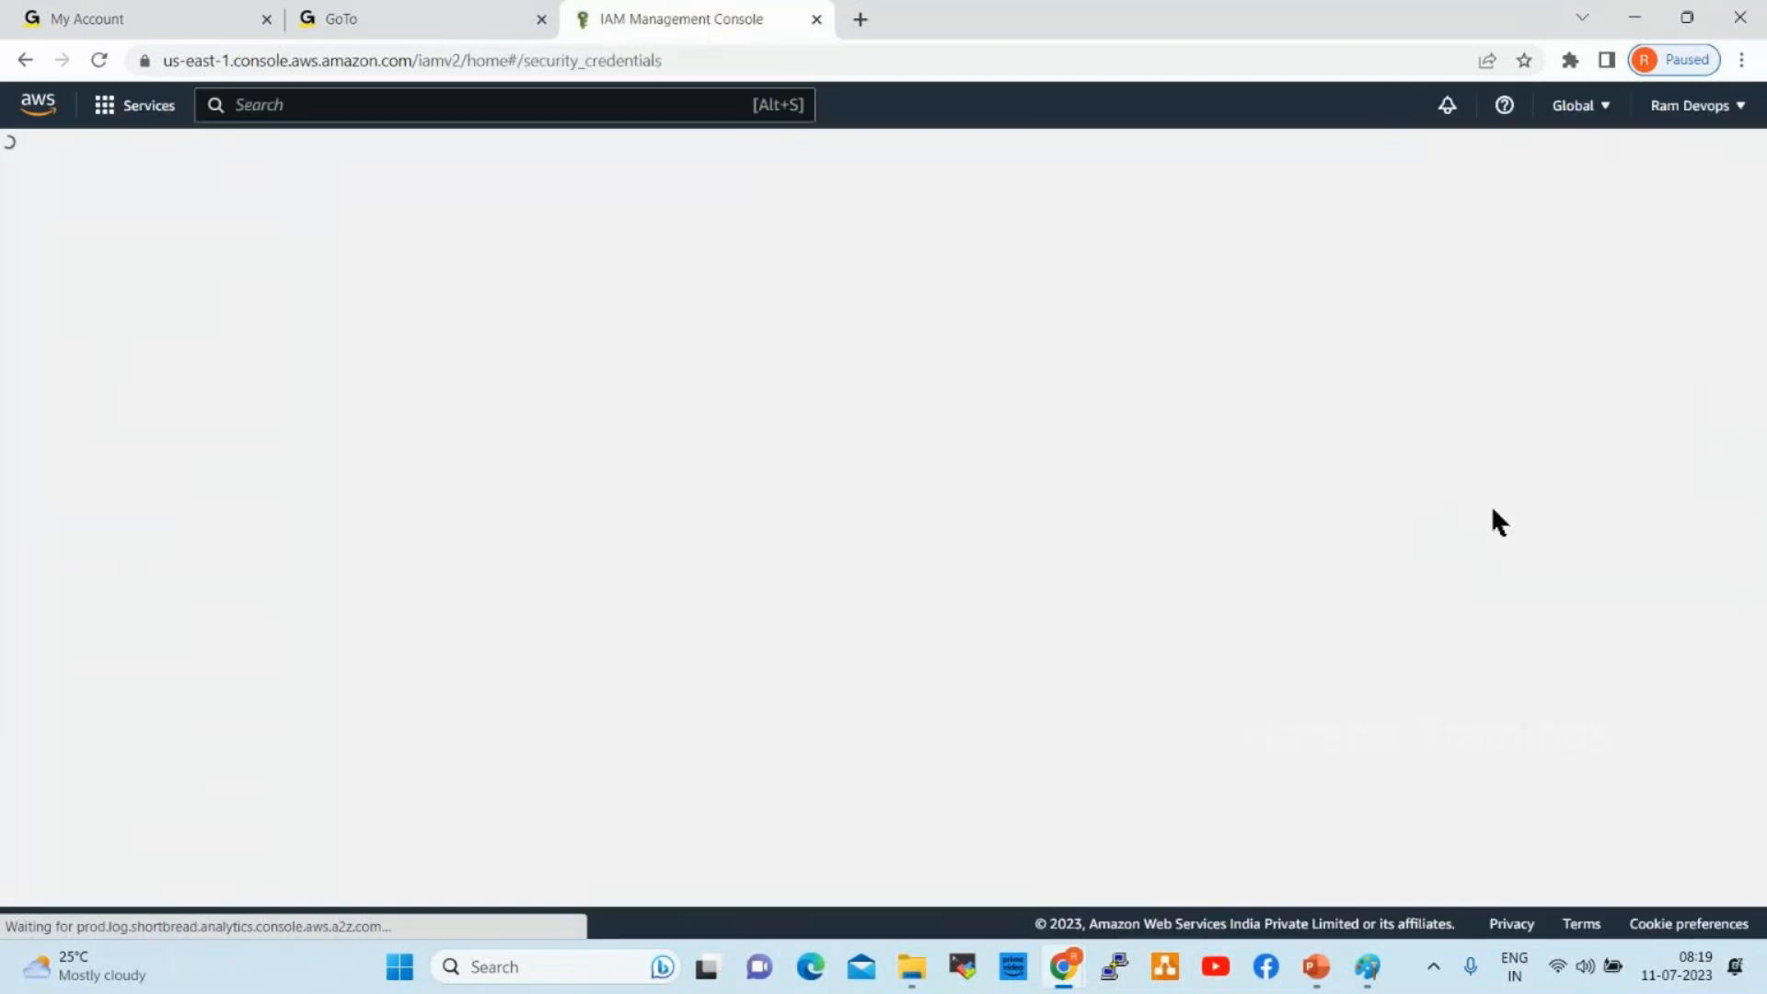
Start a new Authenticator app MFA assignment named 'MFA' and proceed to Set up device.
scroll(842, 640, "down", 5)
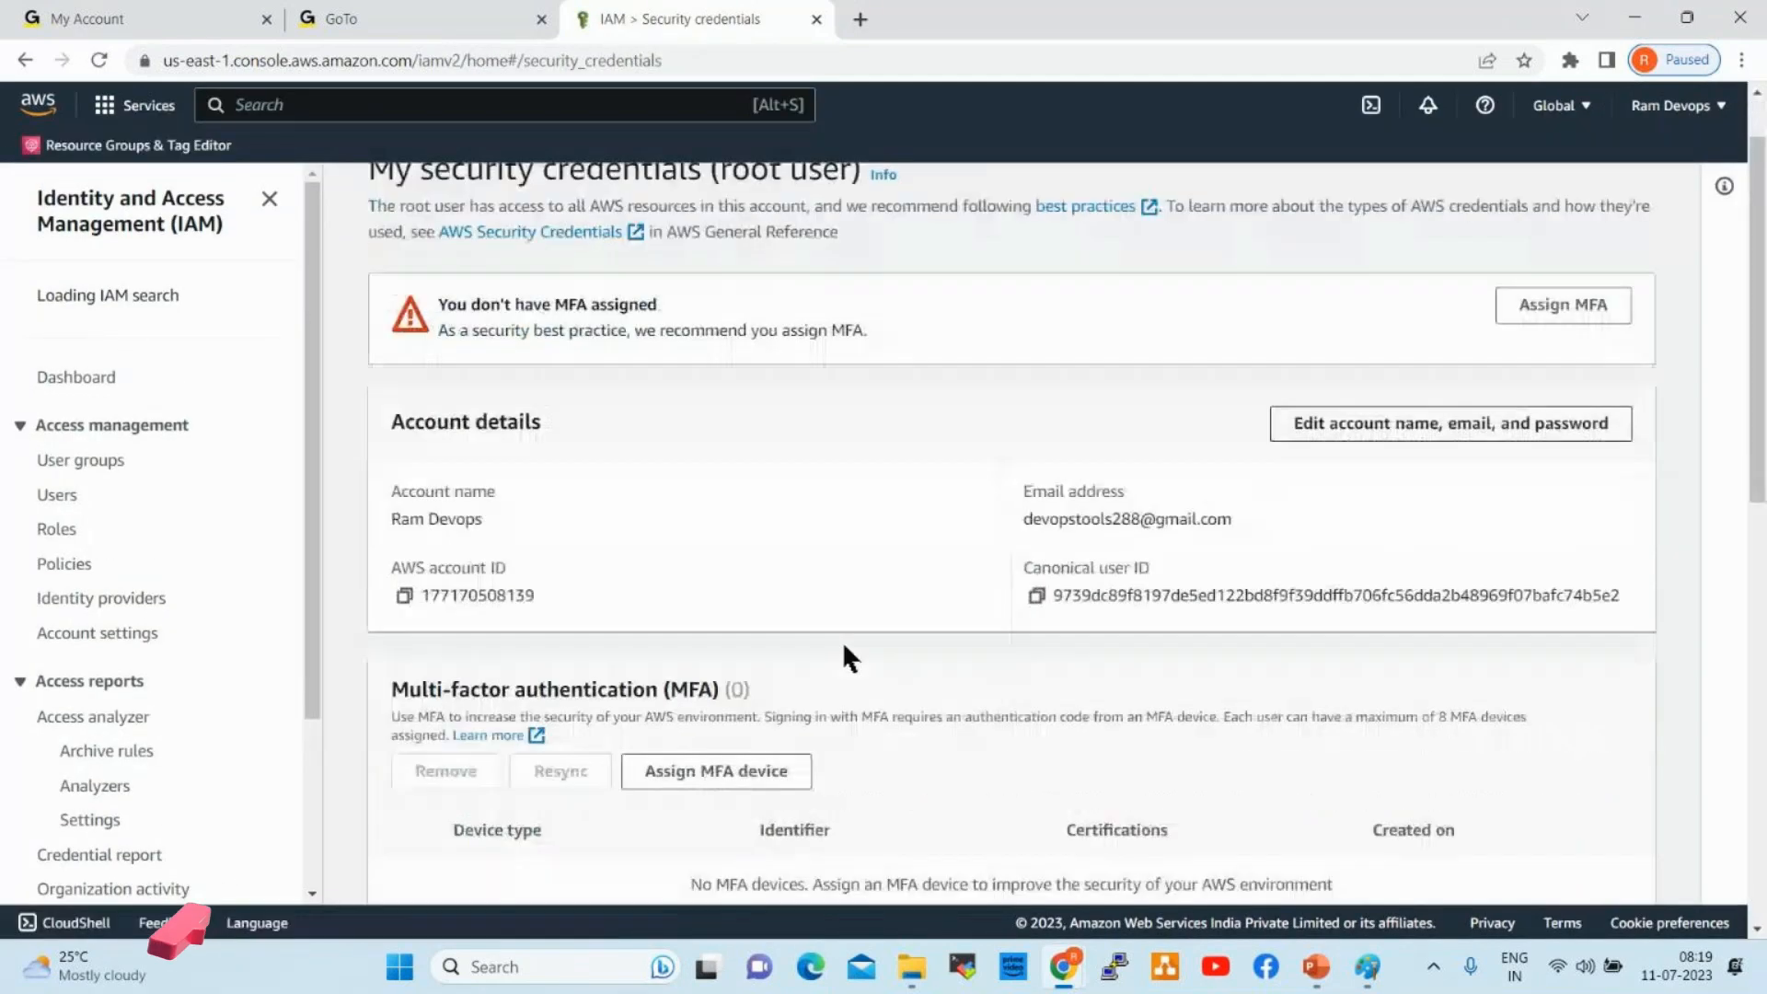
left_click(998, 566)
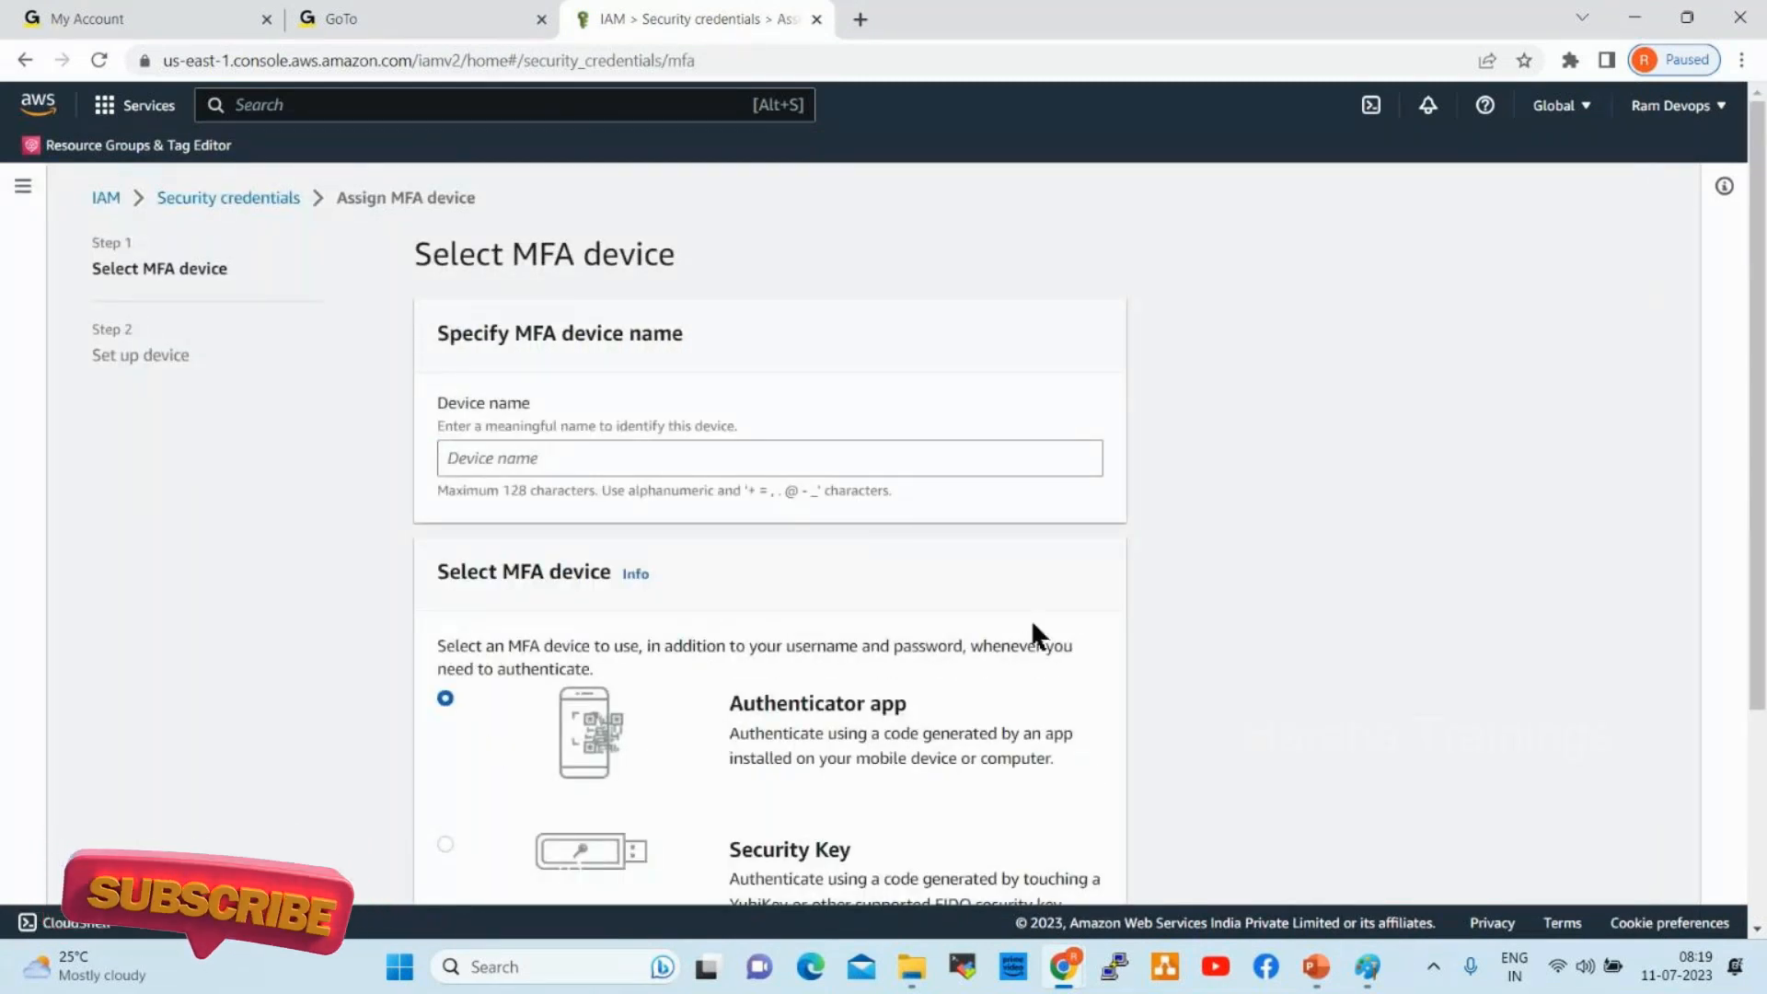
scroll(1030, 621, "down", 3)
left_click(1079, 864)
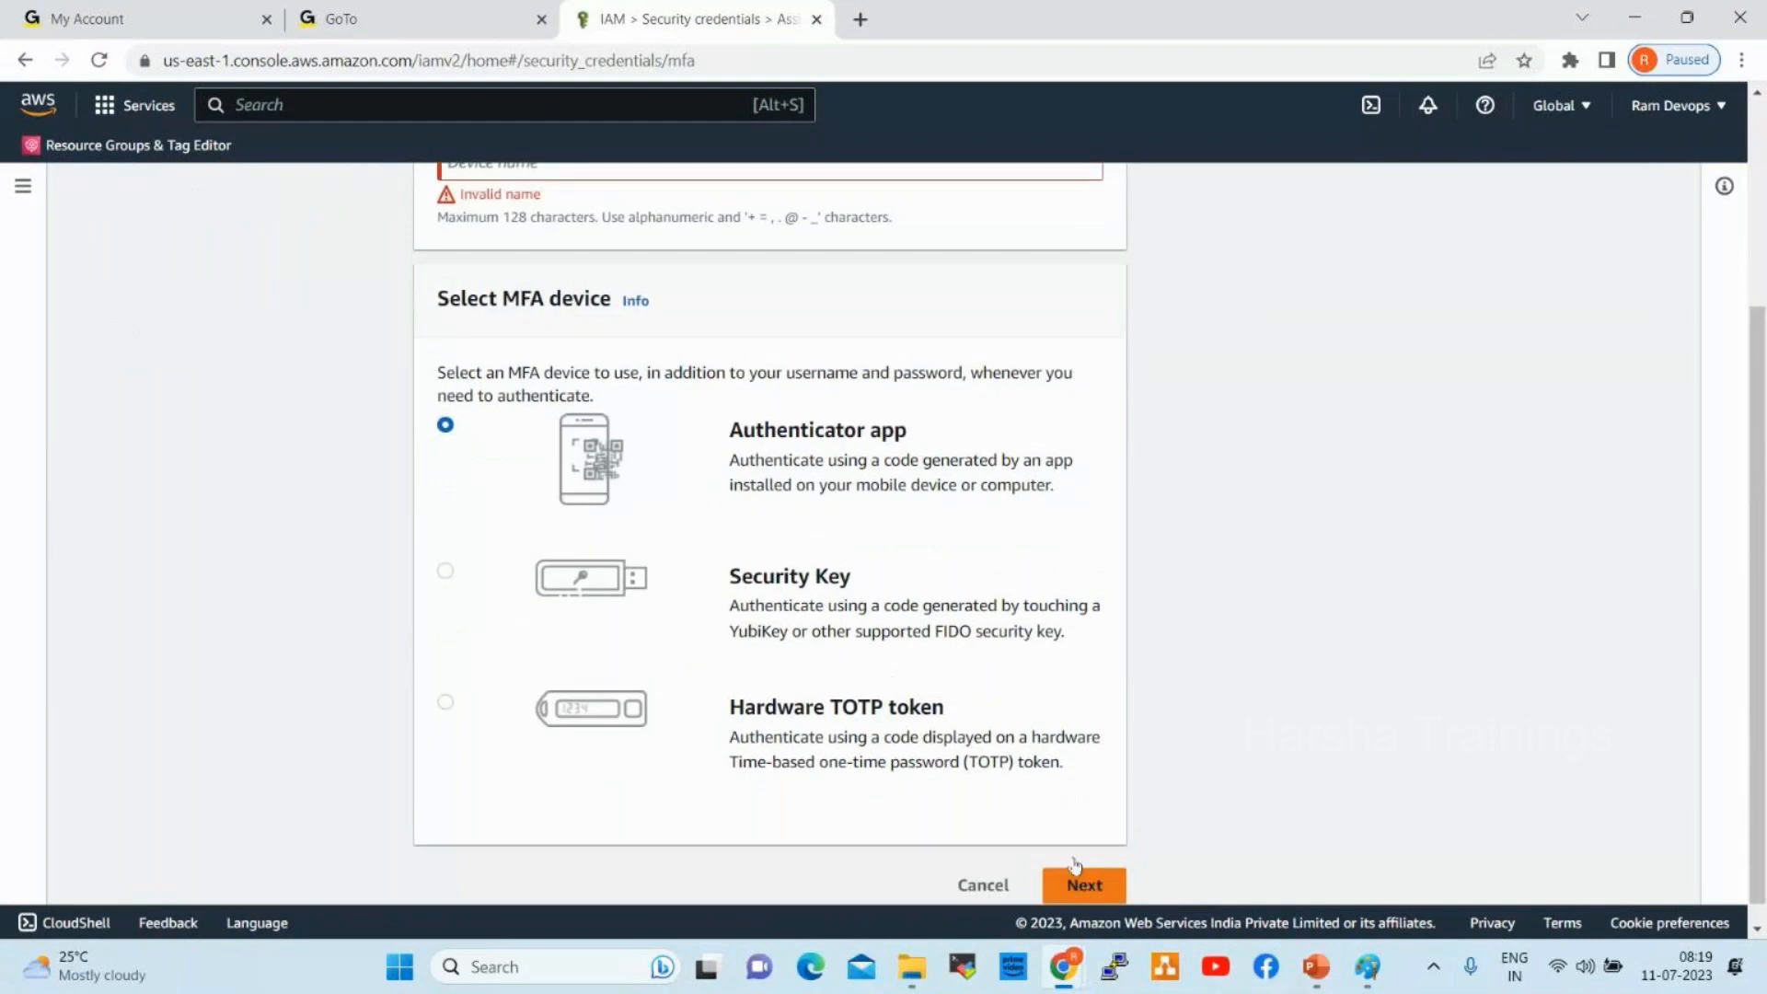
scroll(700, 288, "up", 1)
left_click(695, 281)
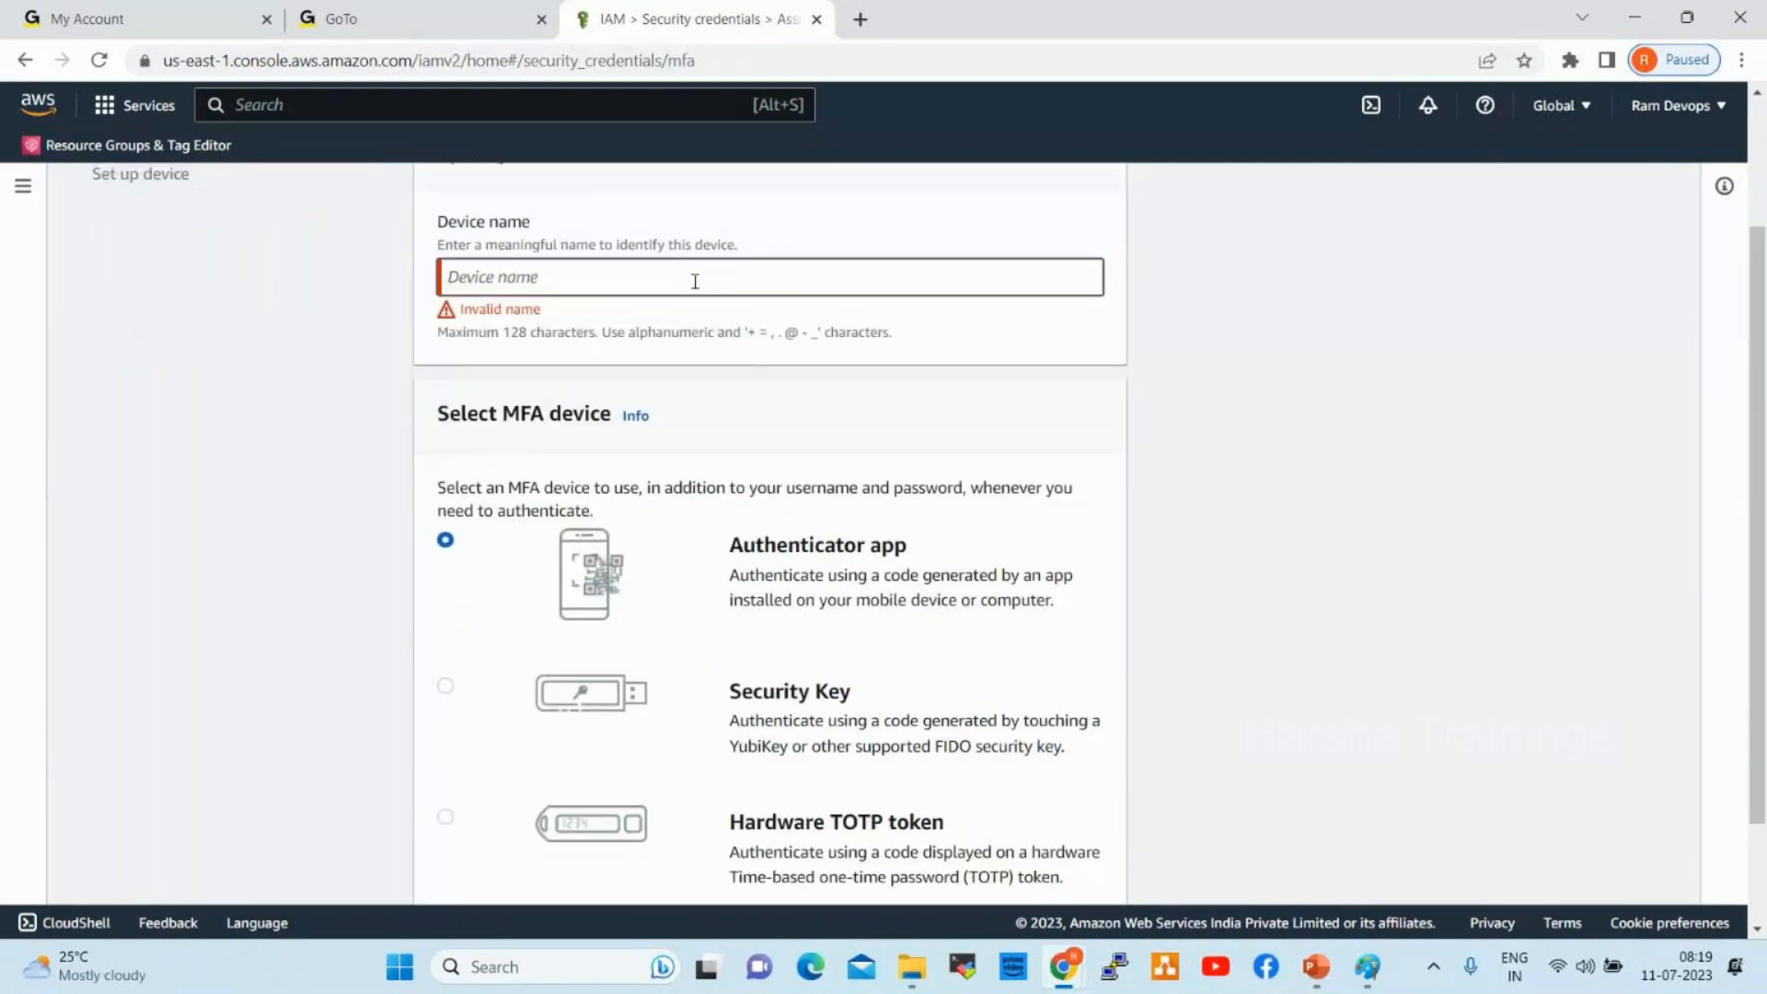
type("MFA")
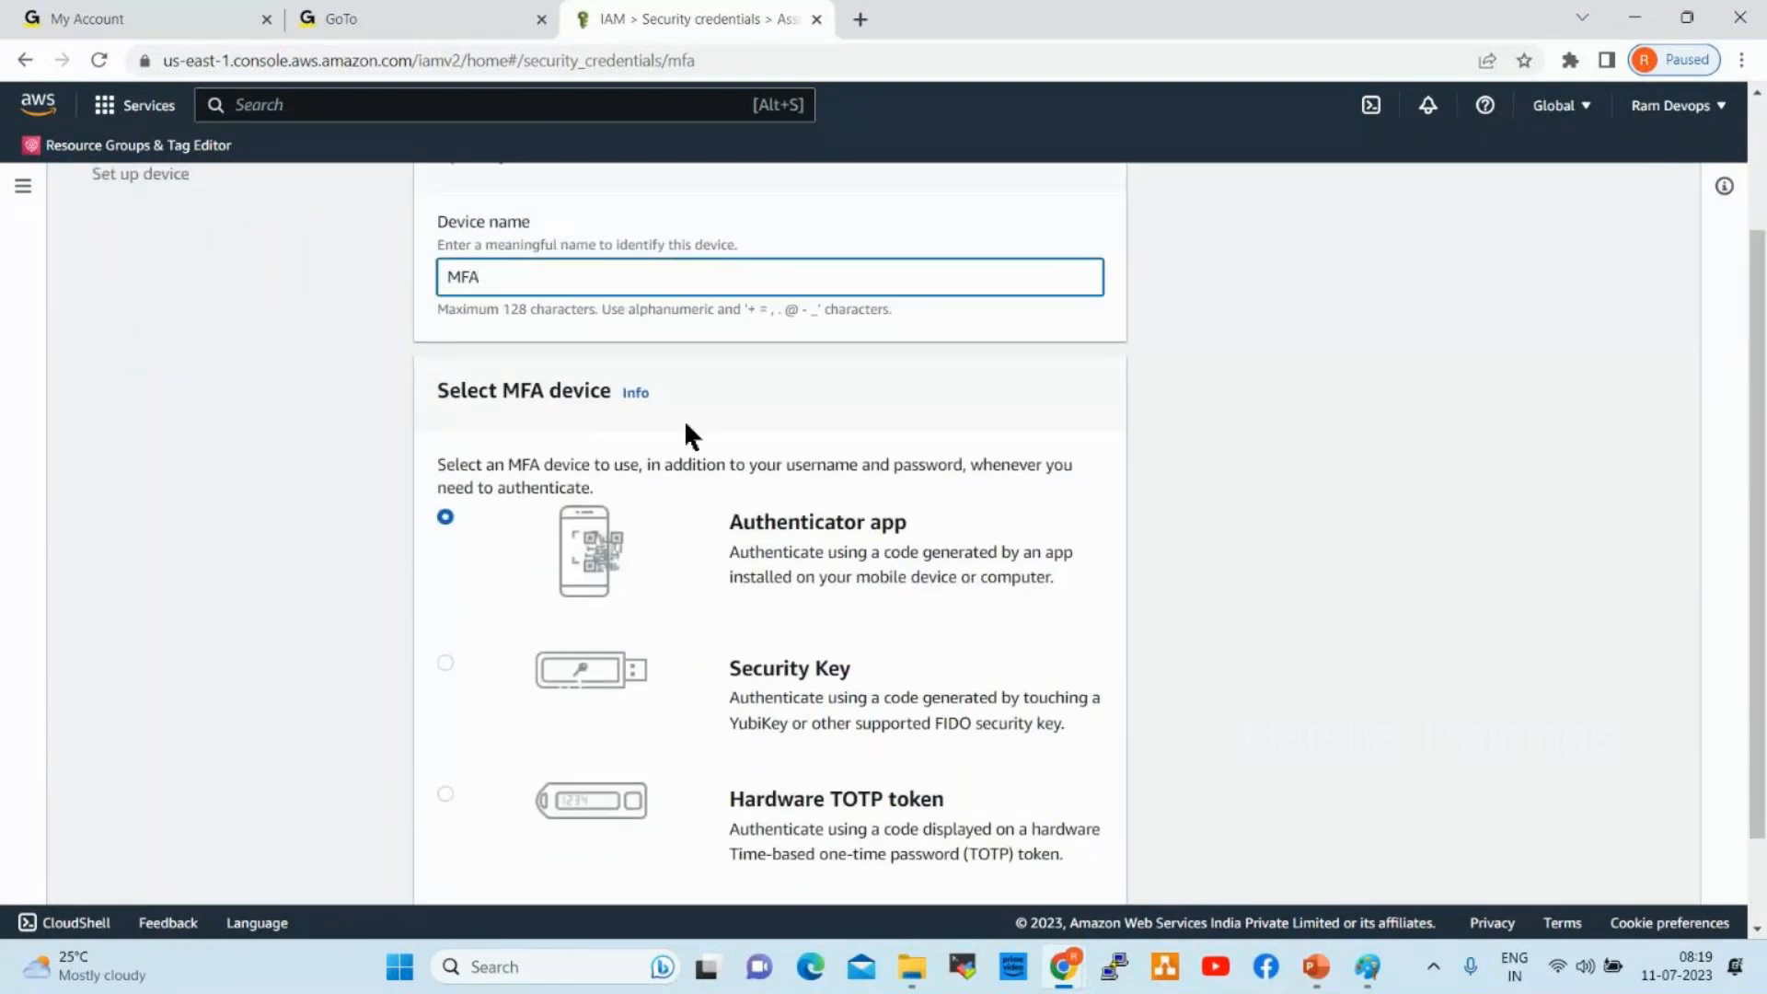
scroll(1088, 621, "down", 1)
scroll(1090, 649, "down", 1)
left_click(1084, 860)
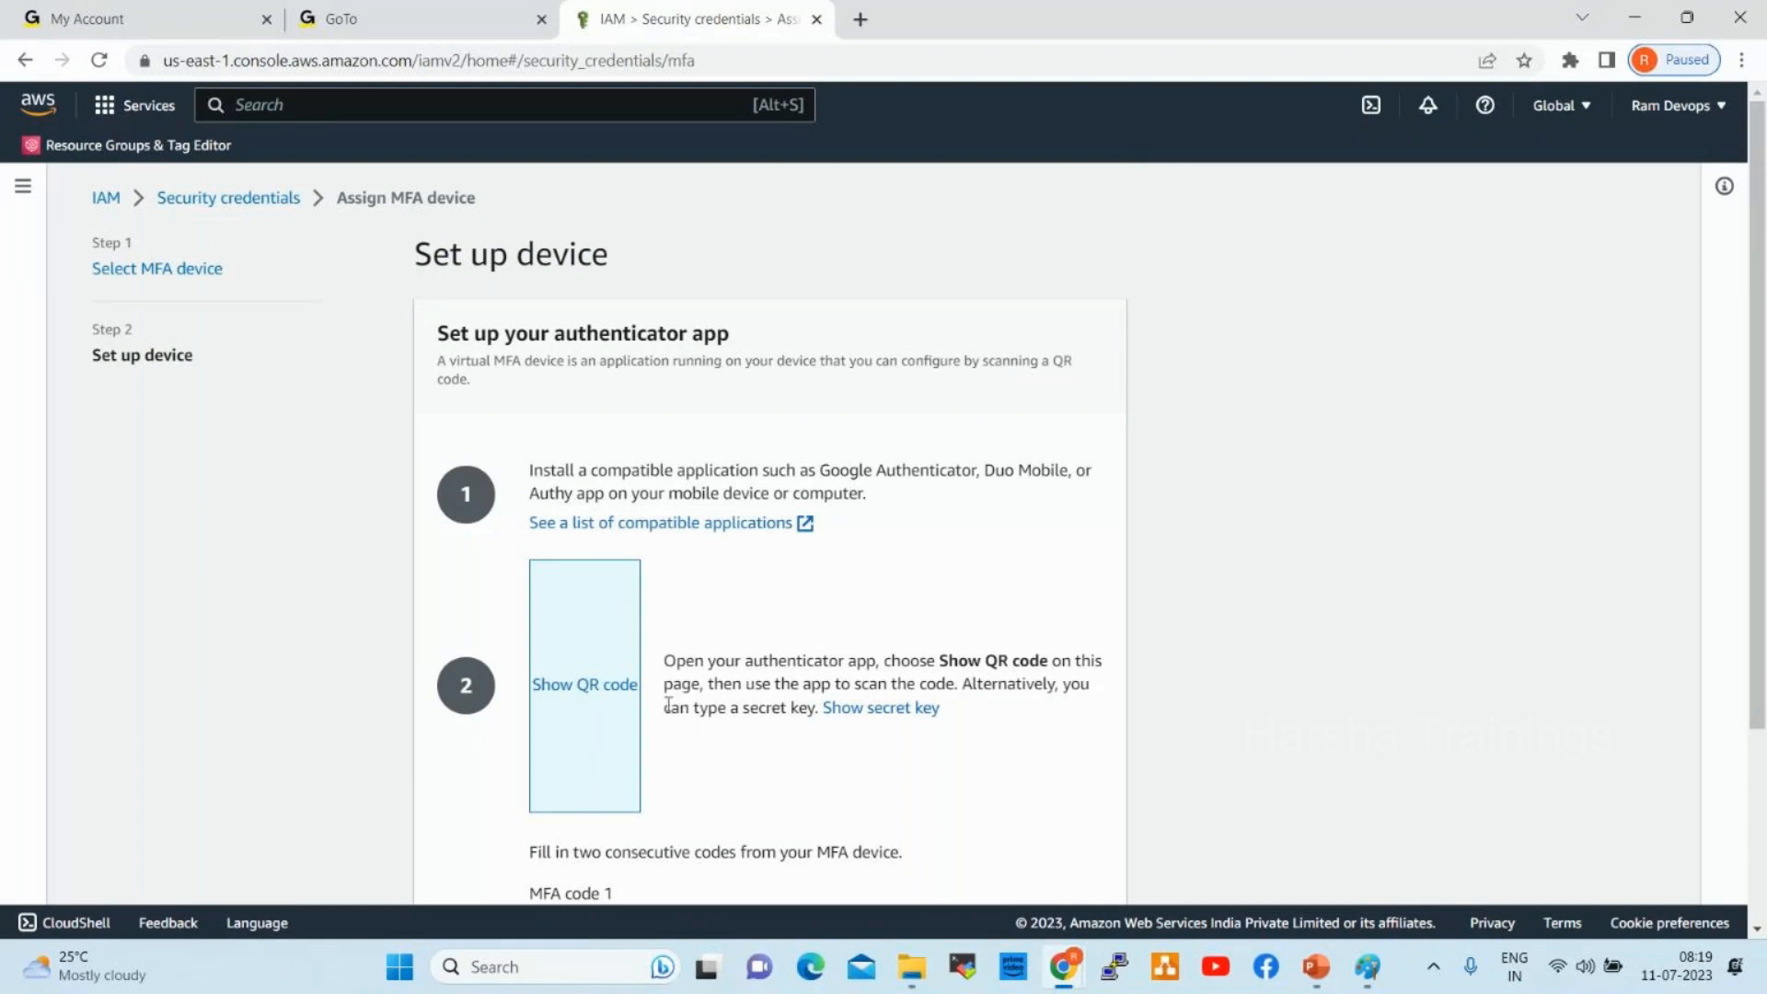
left_click(574, 685)
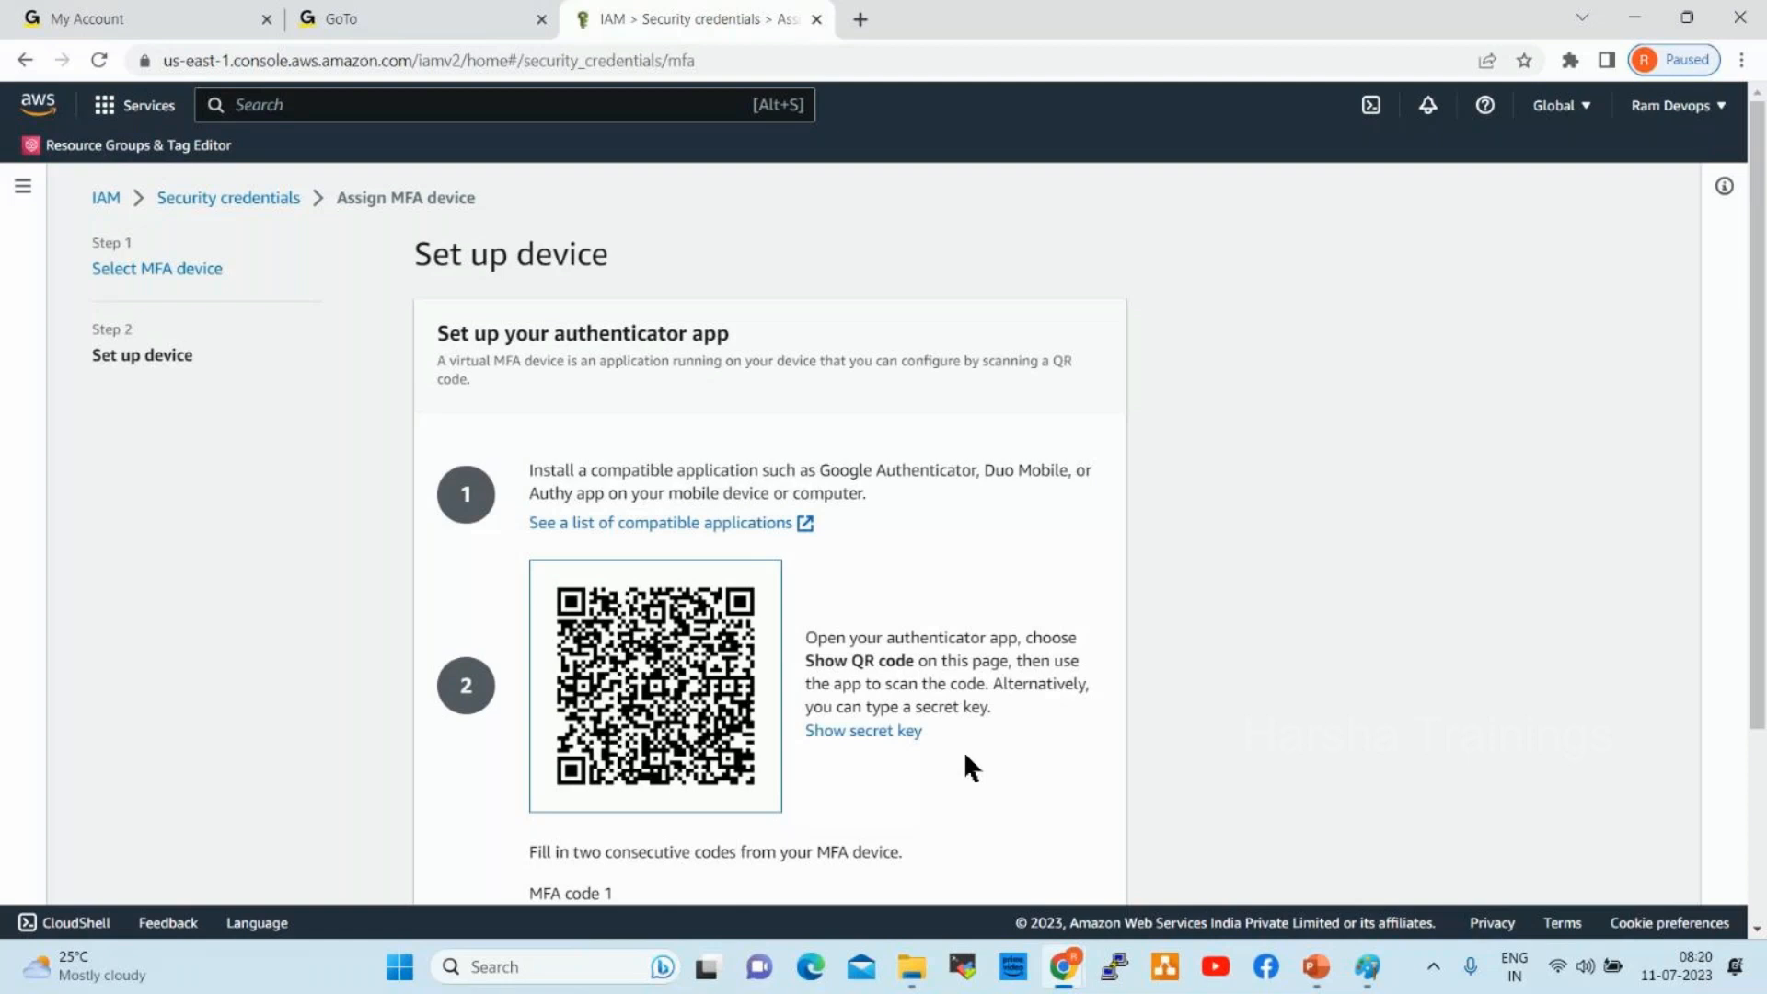
scroll(1022, 736, "down", 3)
left_click(635, 706)
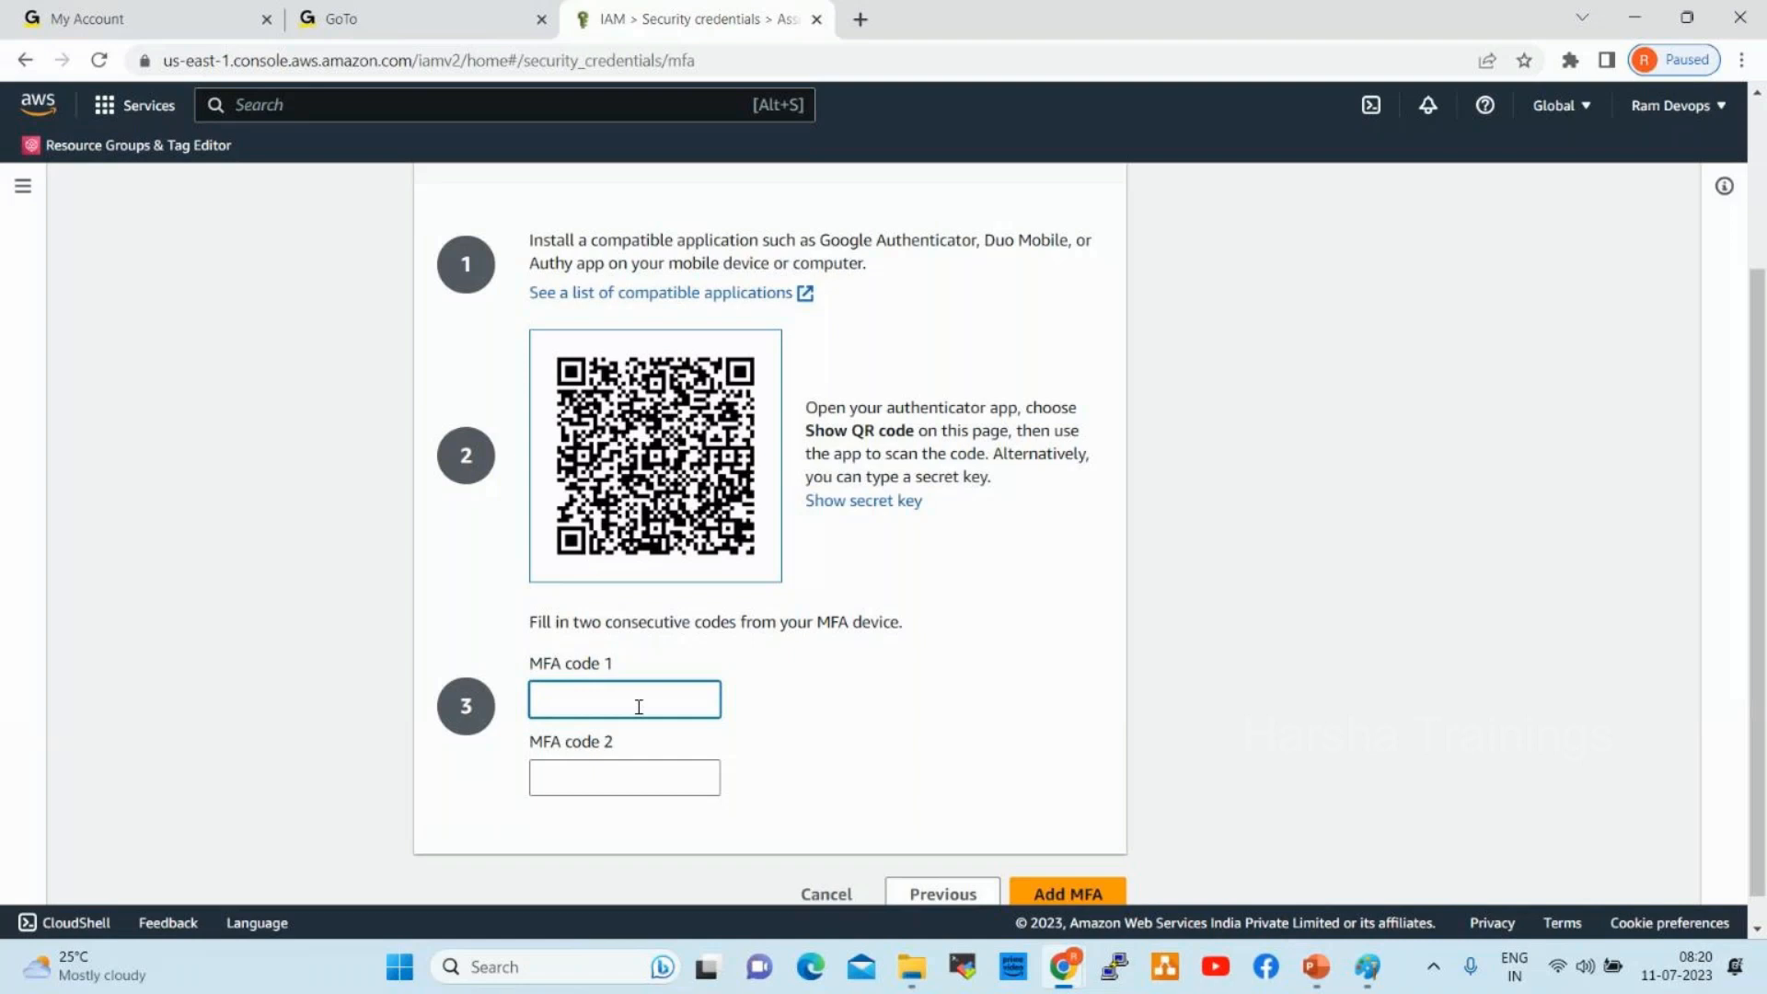
left_click(633, 777)
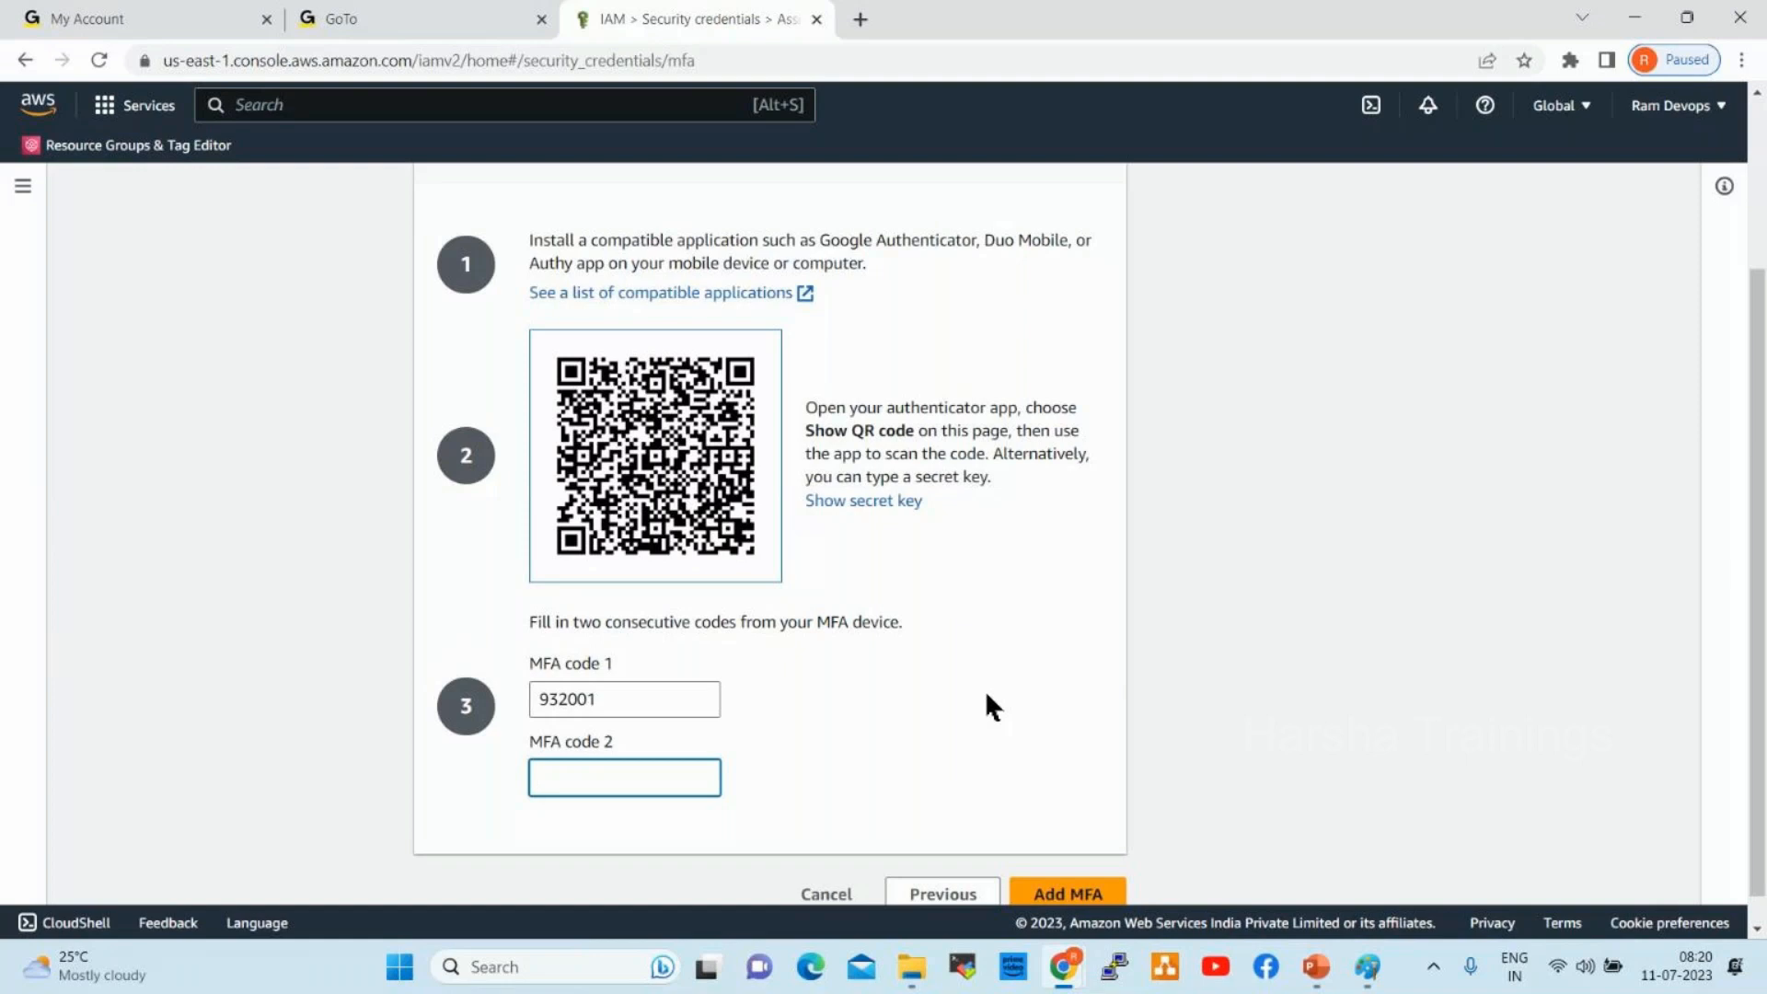
scroll(1030, 687, "down", 1)
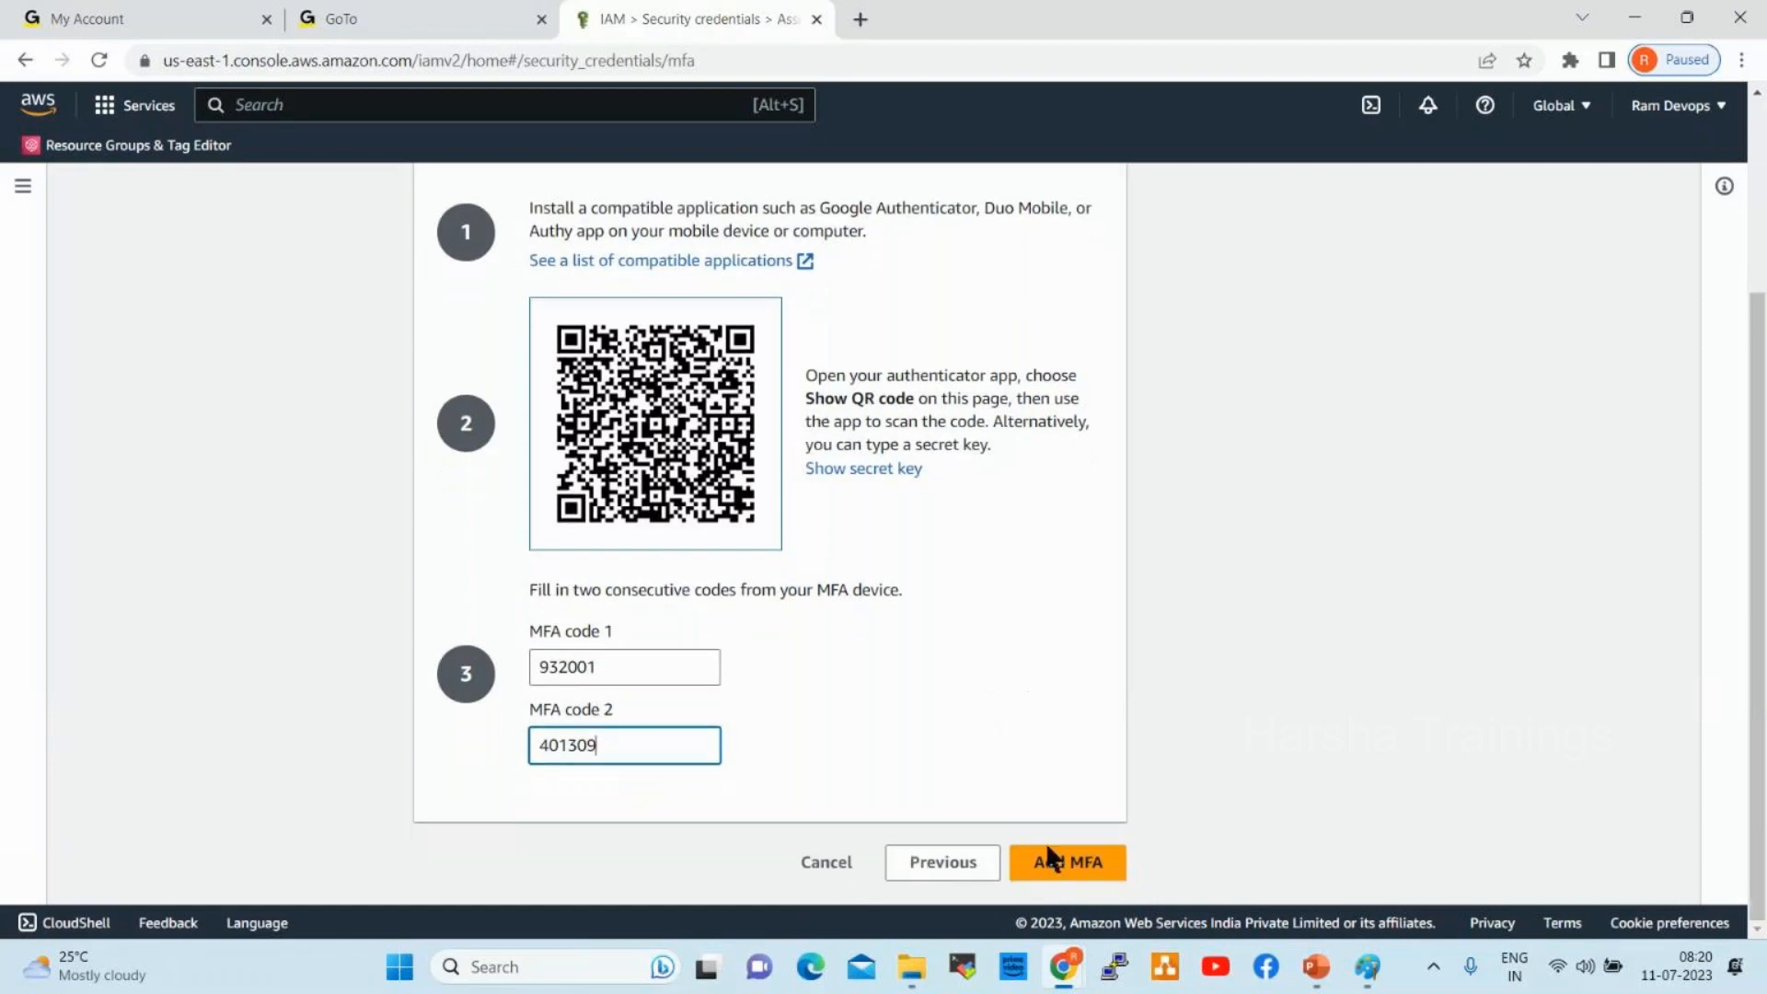
Submit both MFA codes, dismiss the assigned notice, and select the new virtual MFA device named MFA.
left_click(1094, 864)
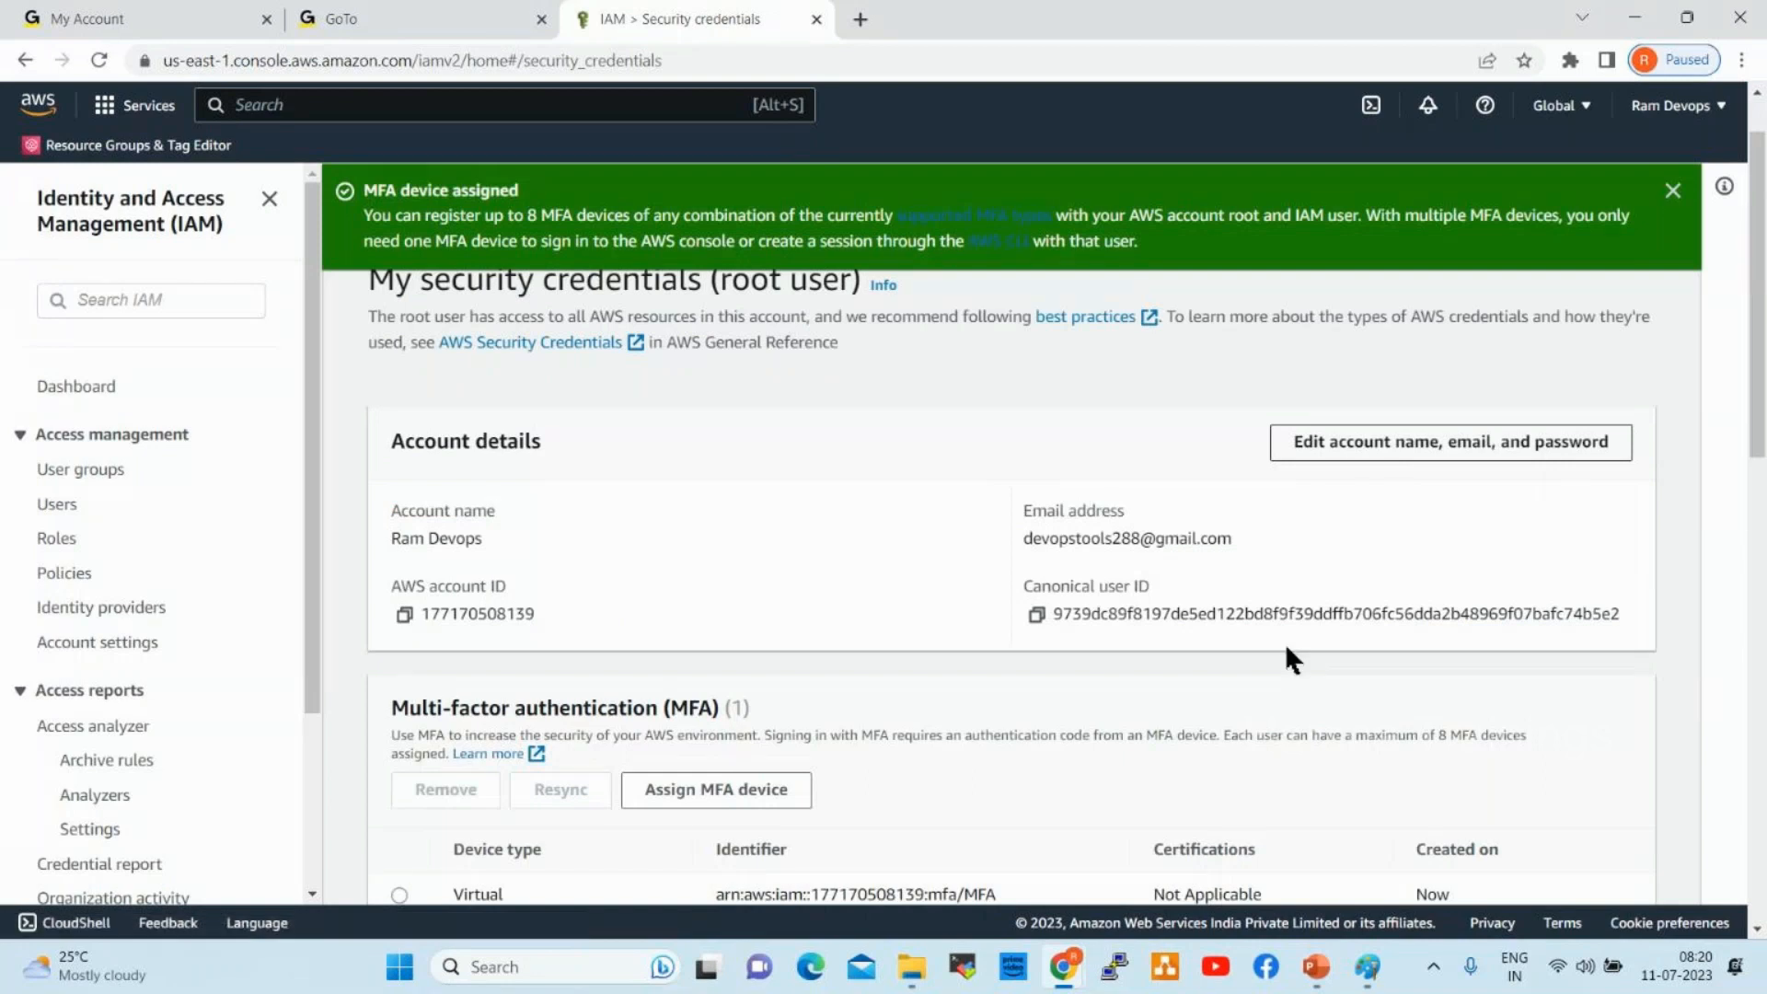
left_click(1673, 191)
scroll(1099, 532, "down", 3)
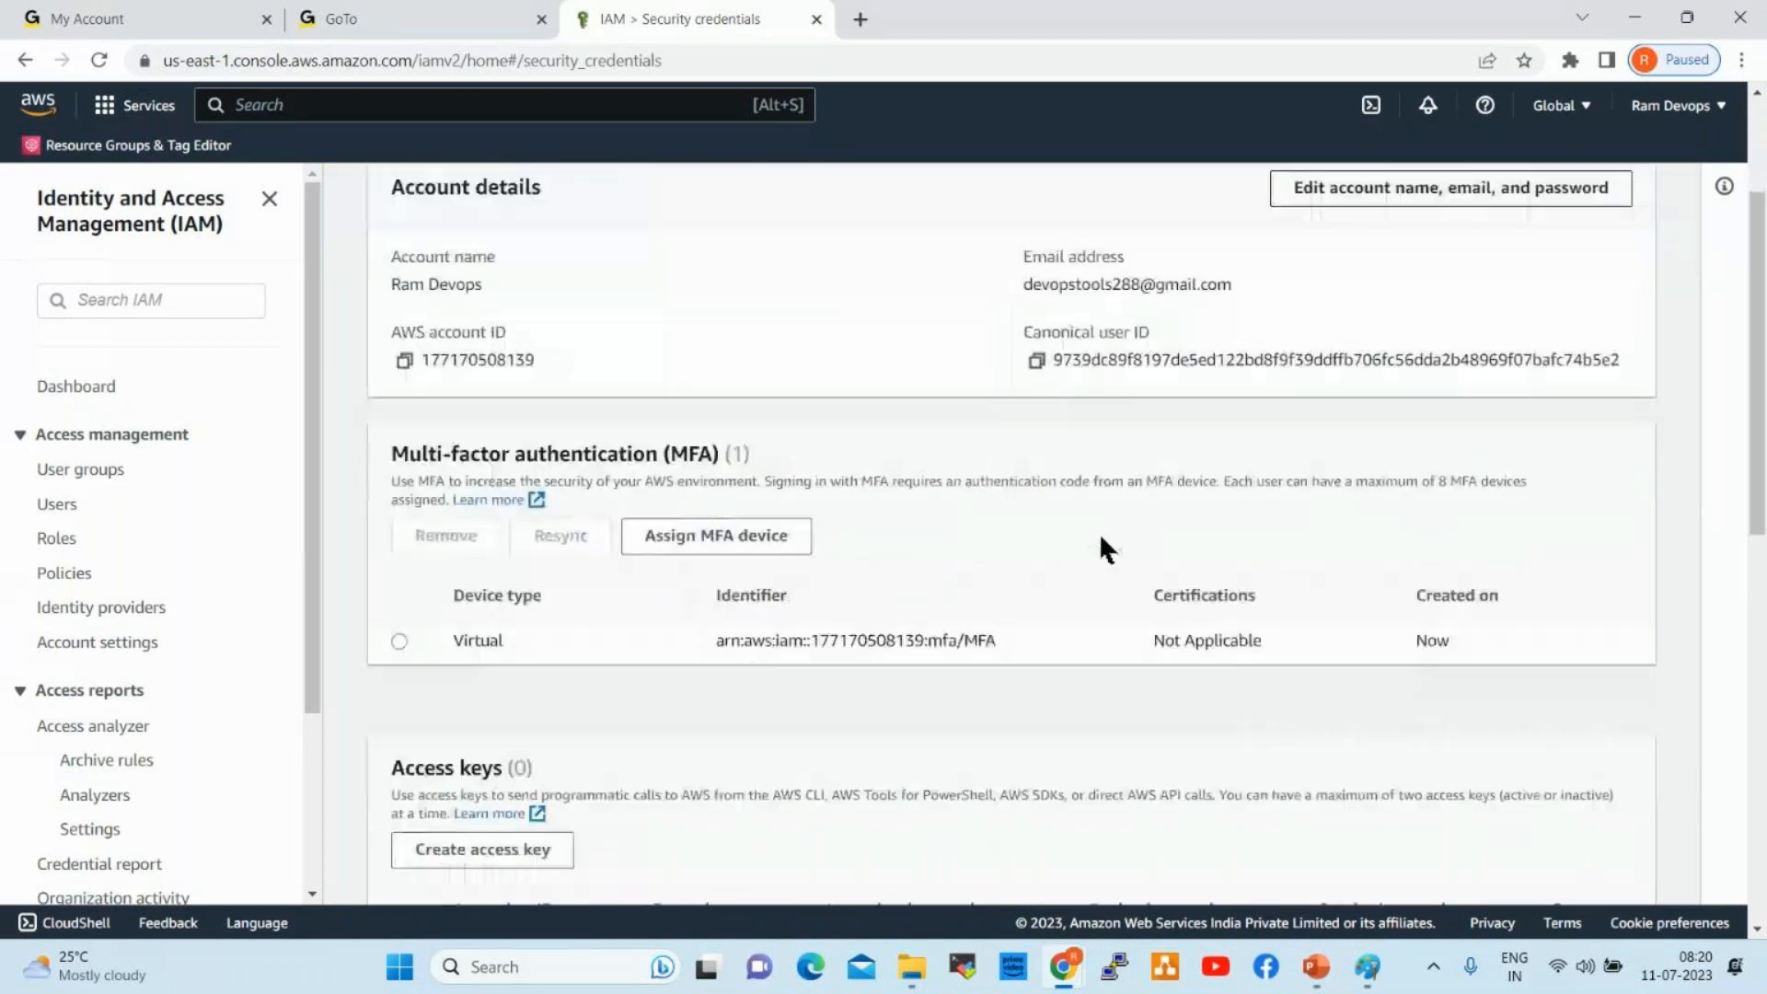
scroll(1099, 532, "up", 1)
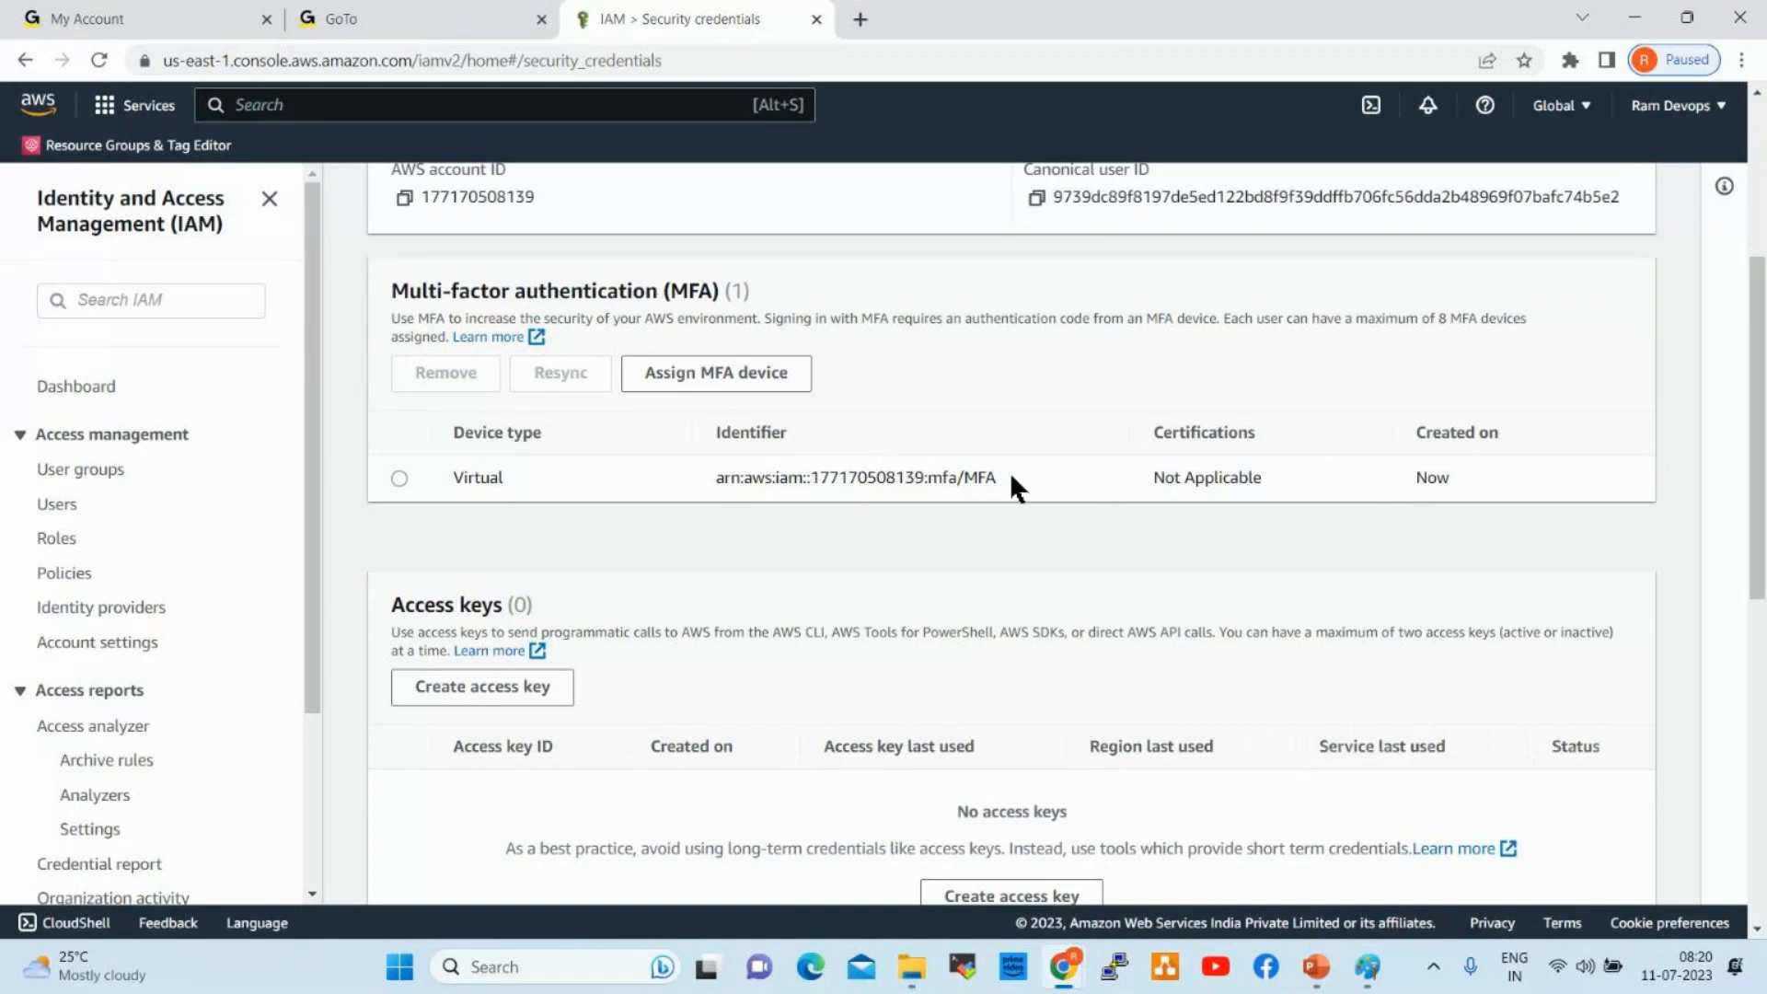
left_click(400, 478)
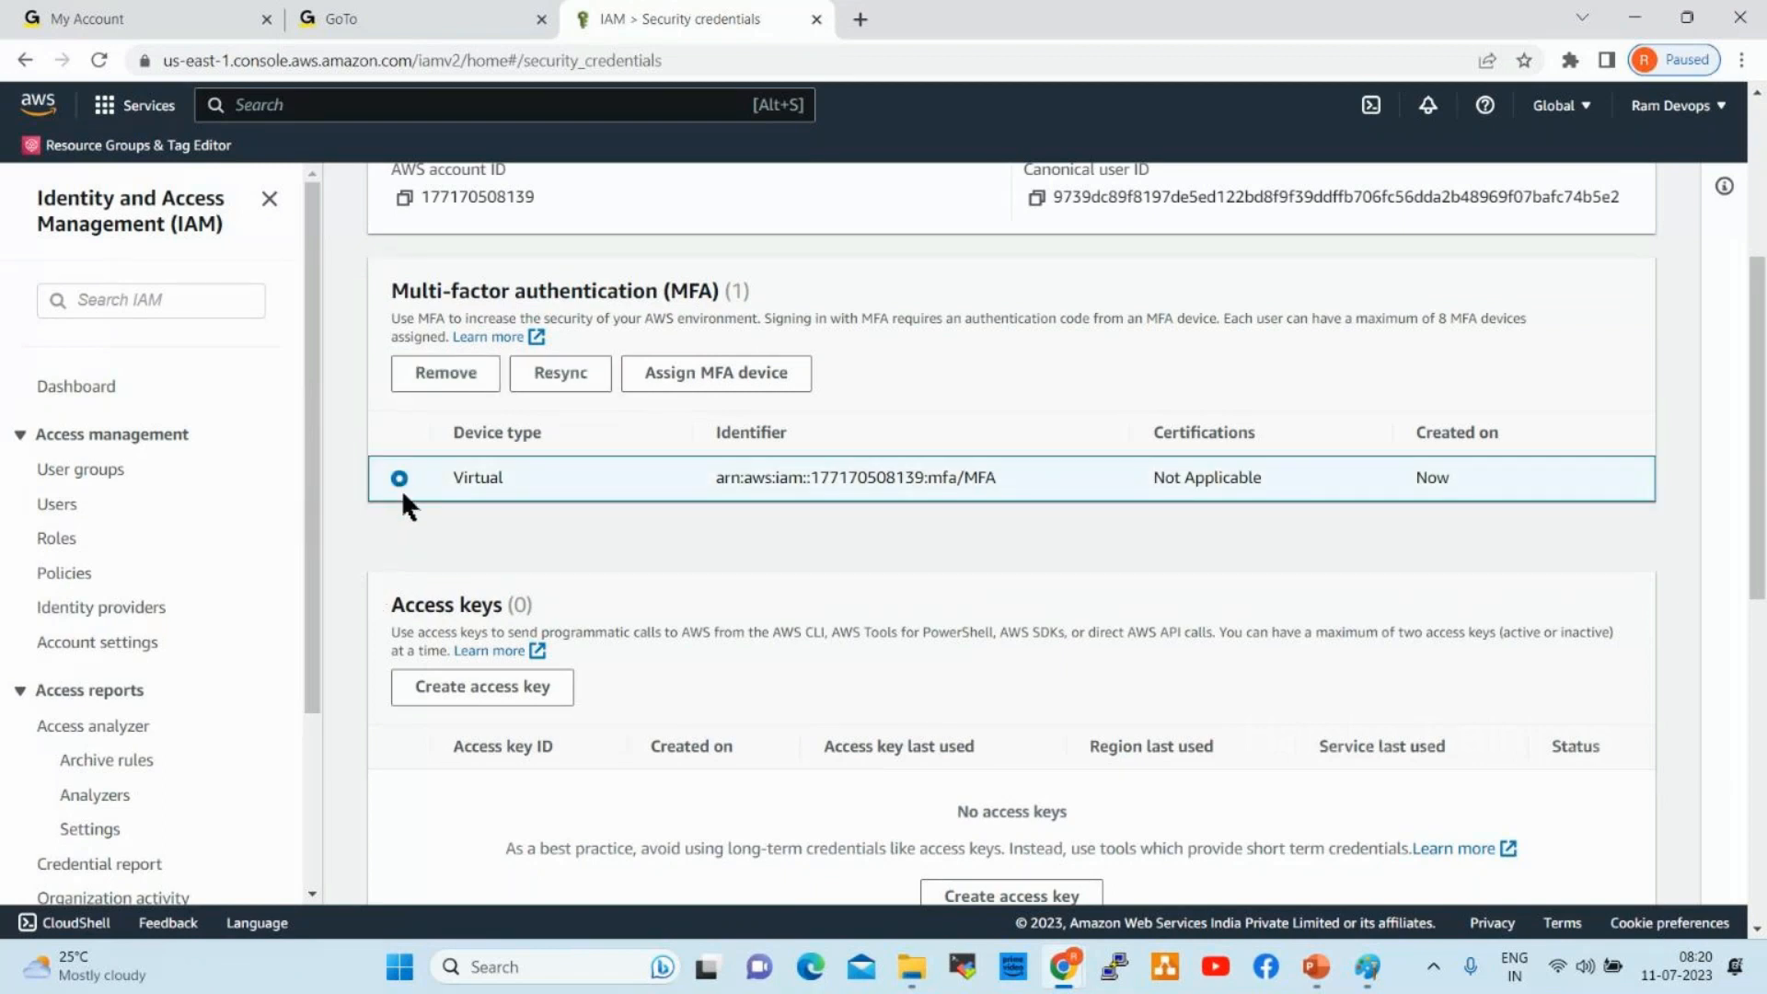
left_click(1681, 109)
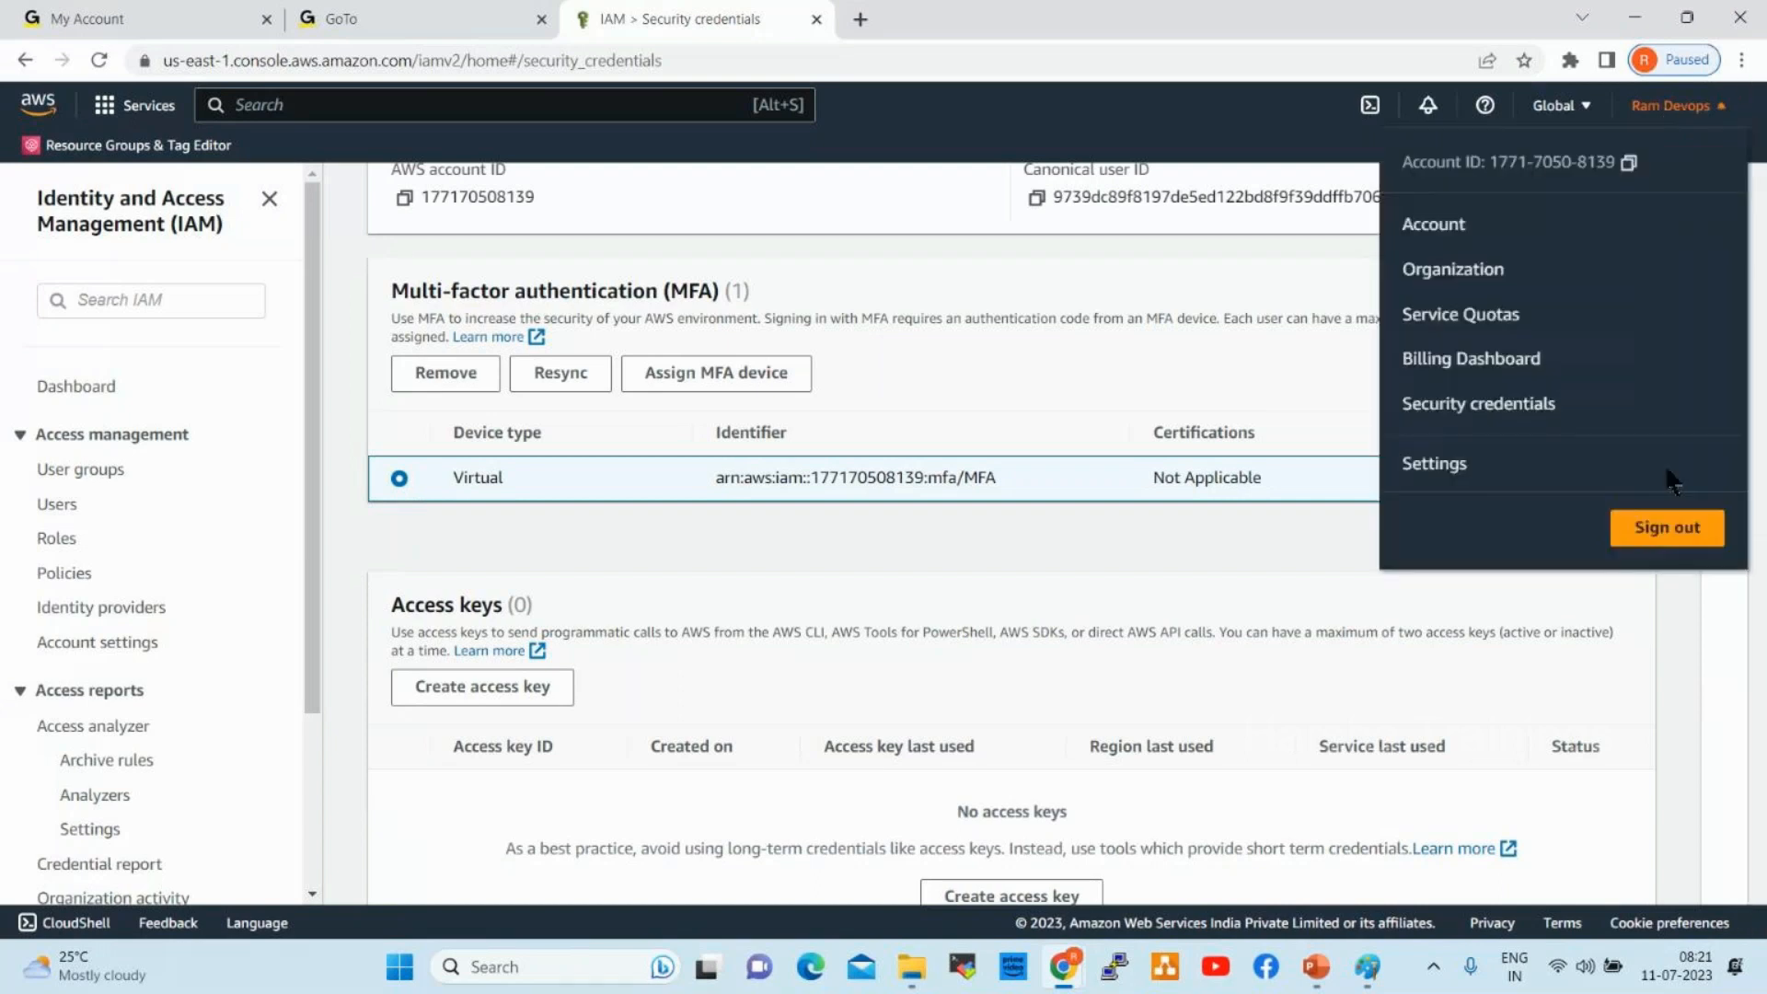
Sign out, return to the console sign-in, and correct the autofilled root user email.
left_click(1668, 528)
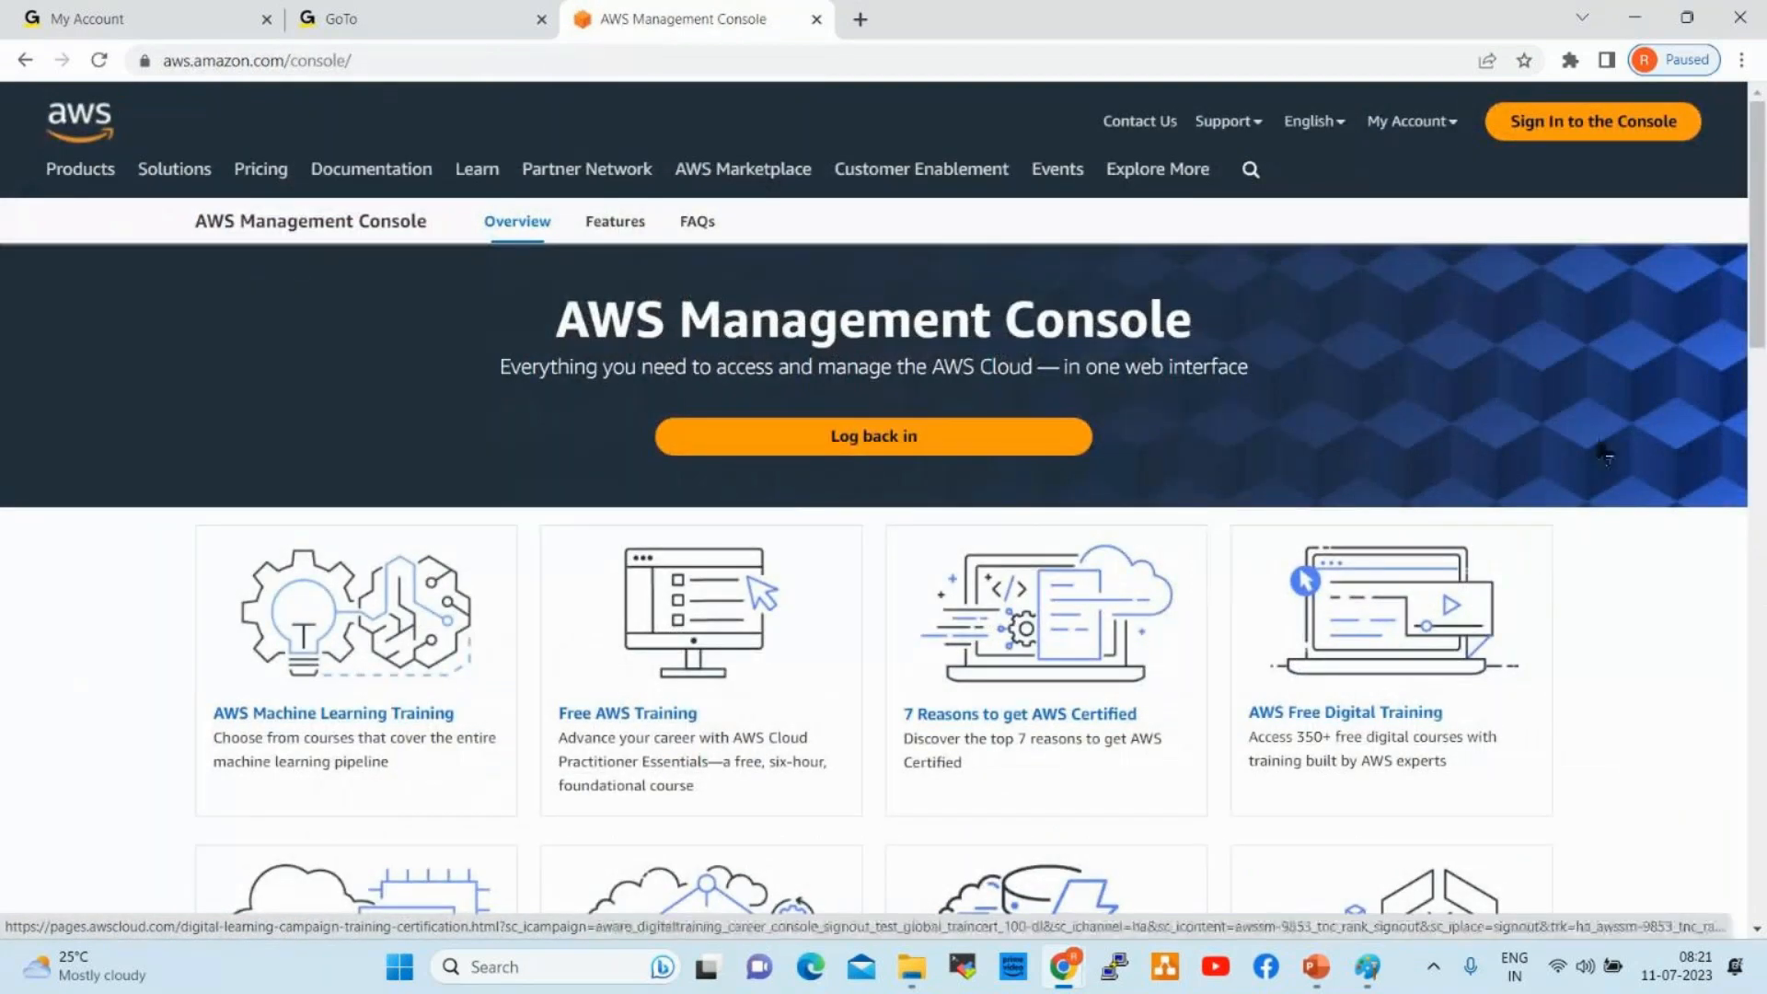
left_click(1546, 138)
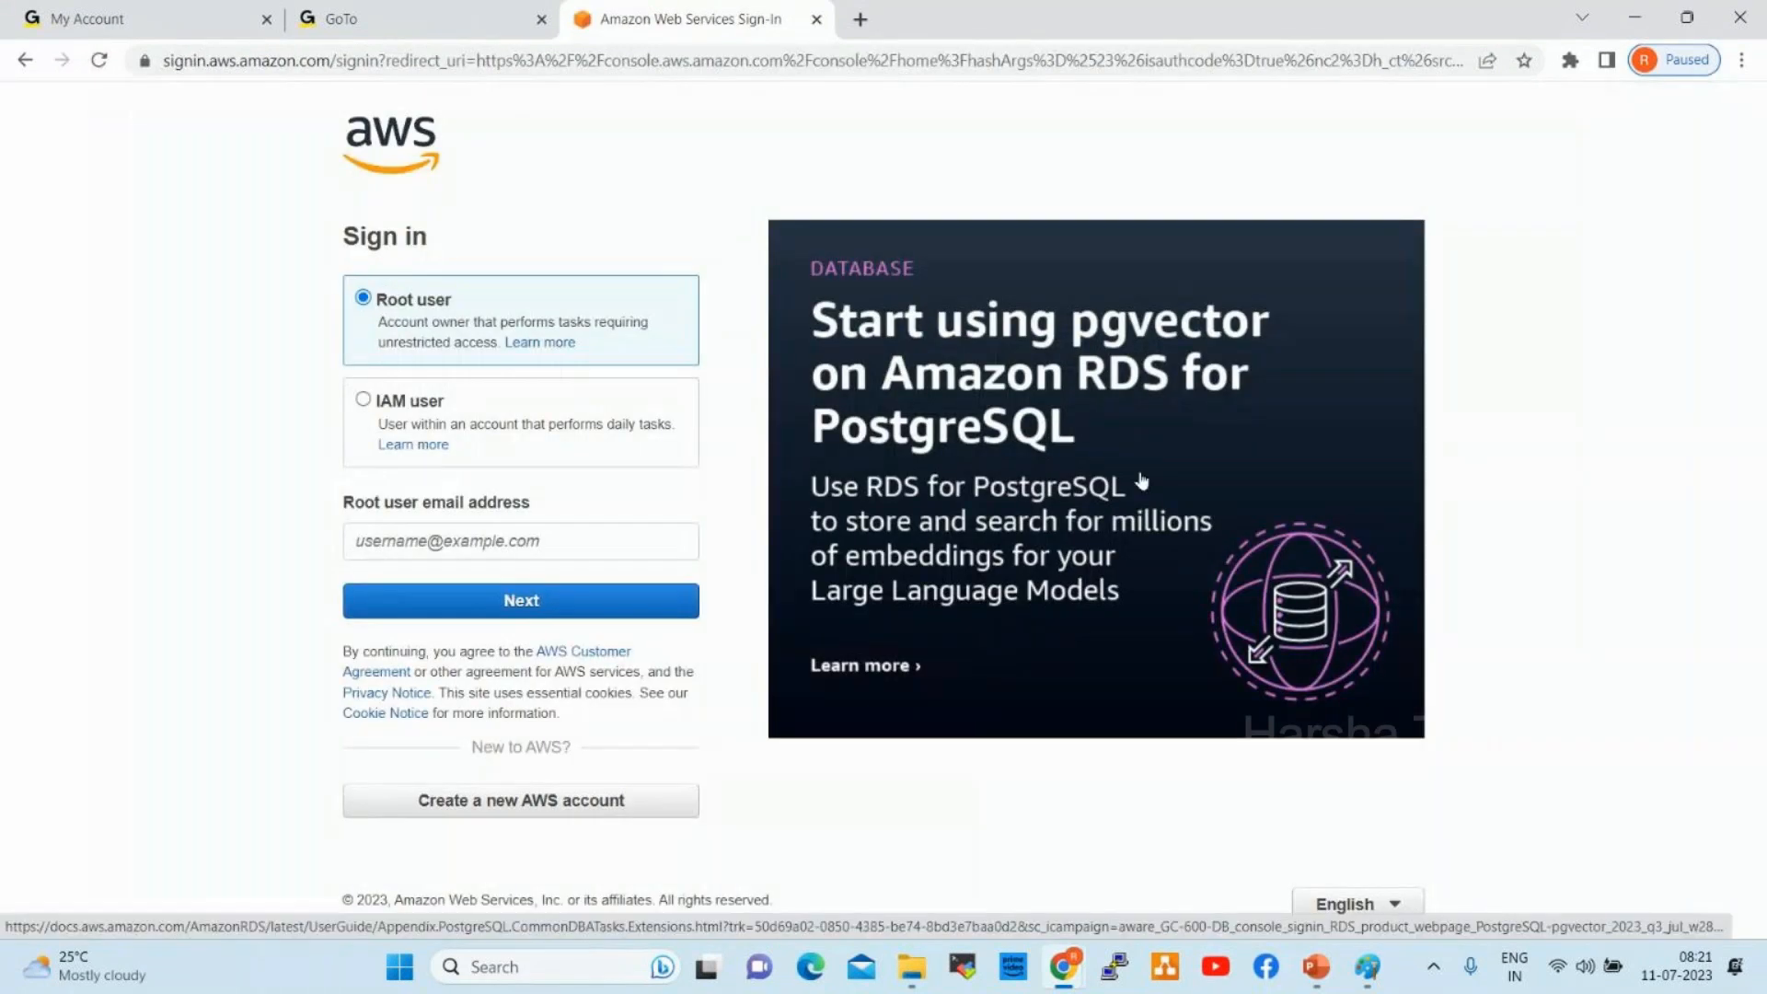
left_click(596, 543)
key("Left")
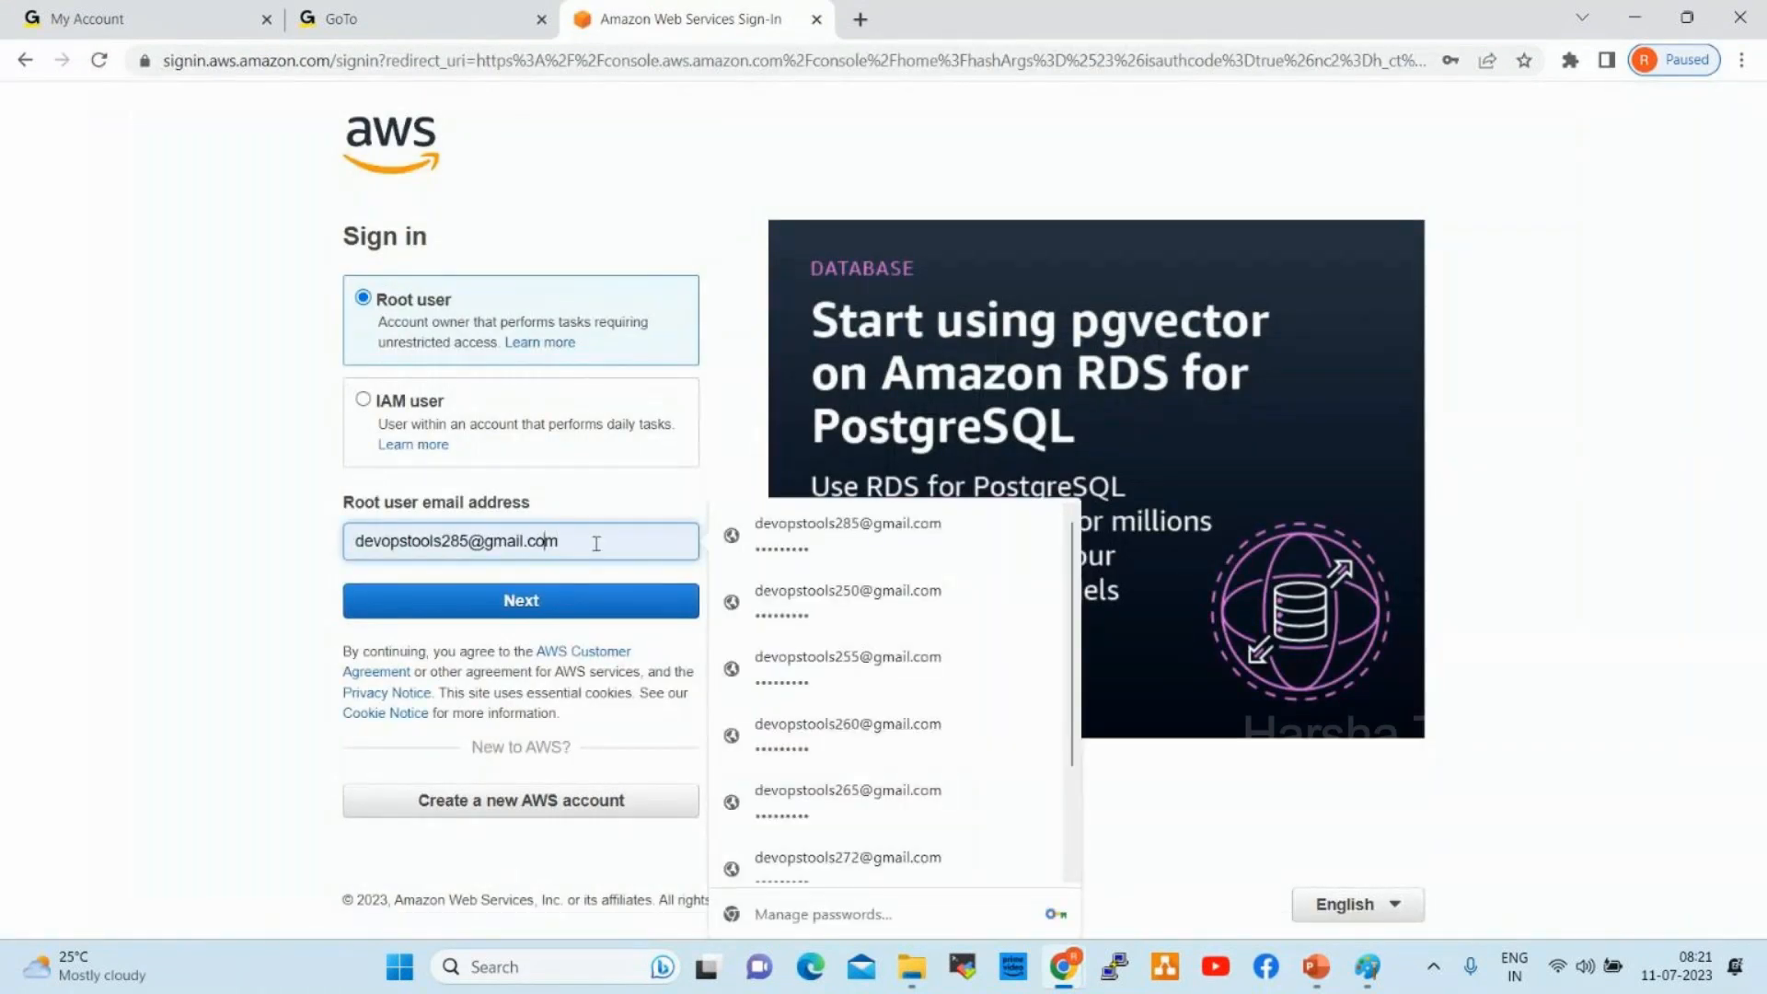
key("Left")
key("Left")
key("Left")
key("Left")
key("Left")
key("Left")
key("Left")
key("Left")
key("Left")
key("BackSpace")
type("8")
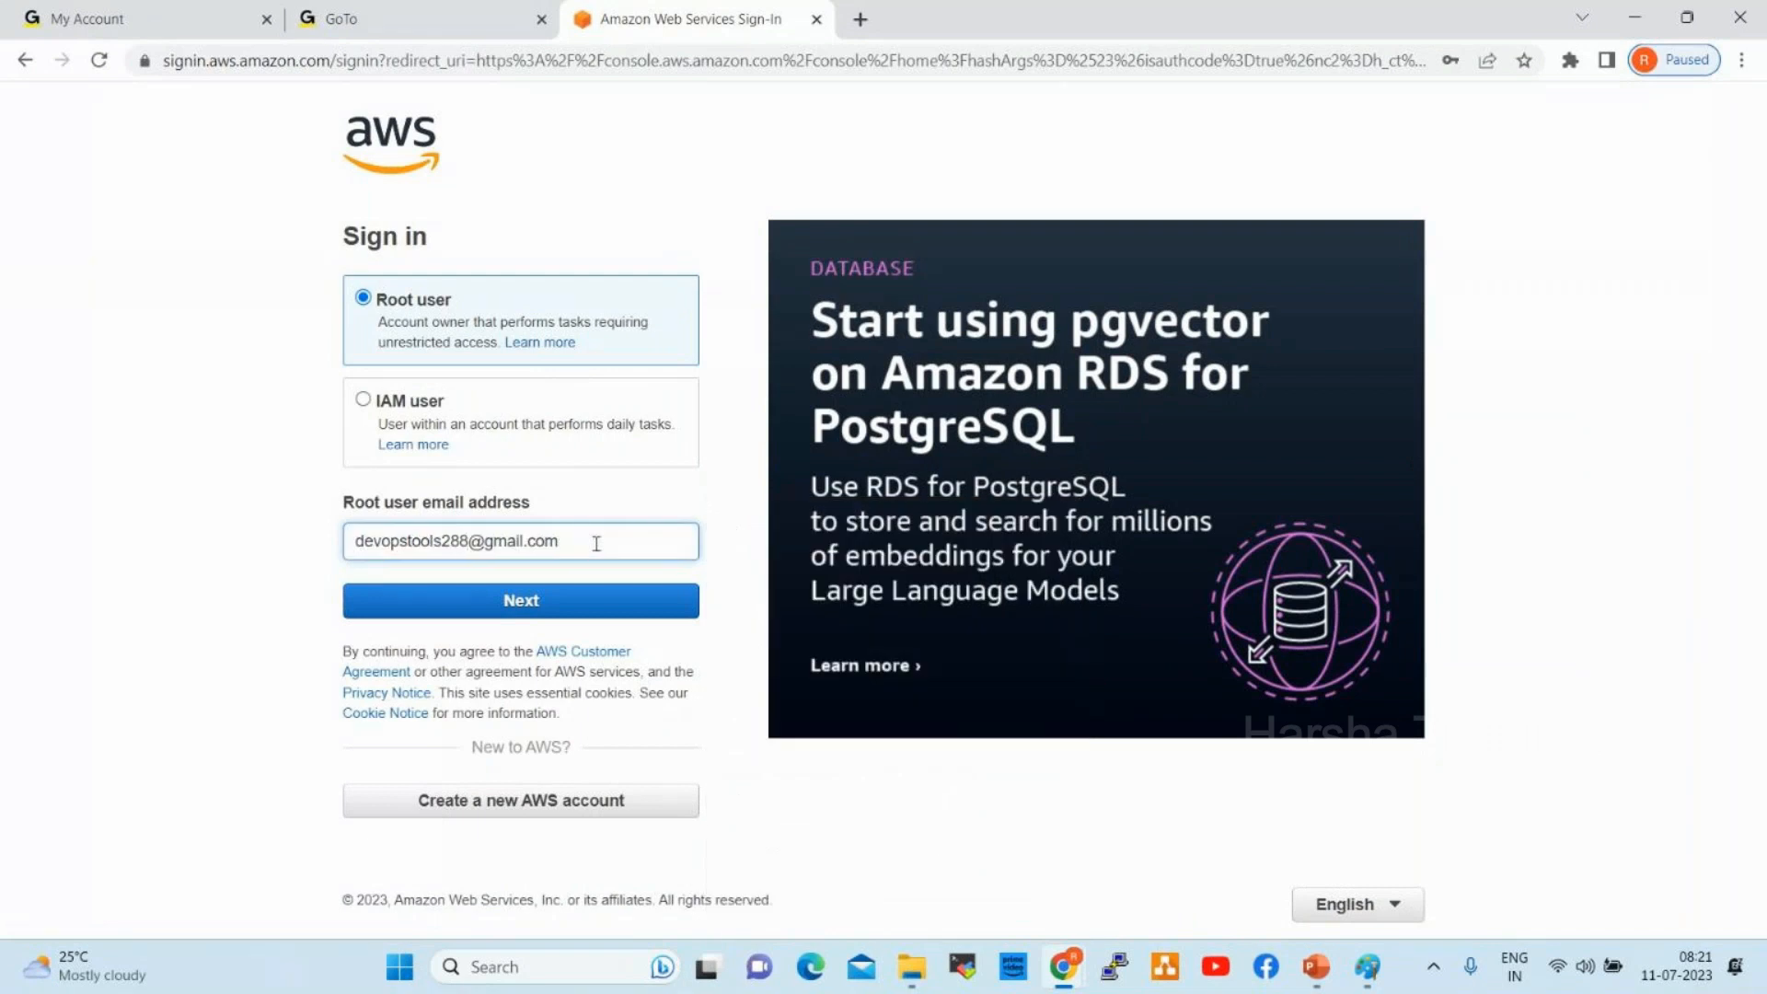
left_click(499, 596)
type("••••••••")
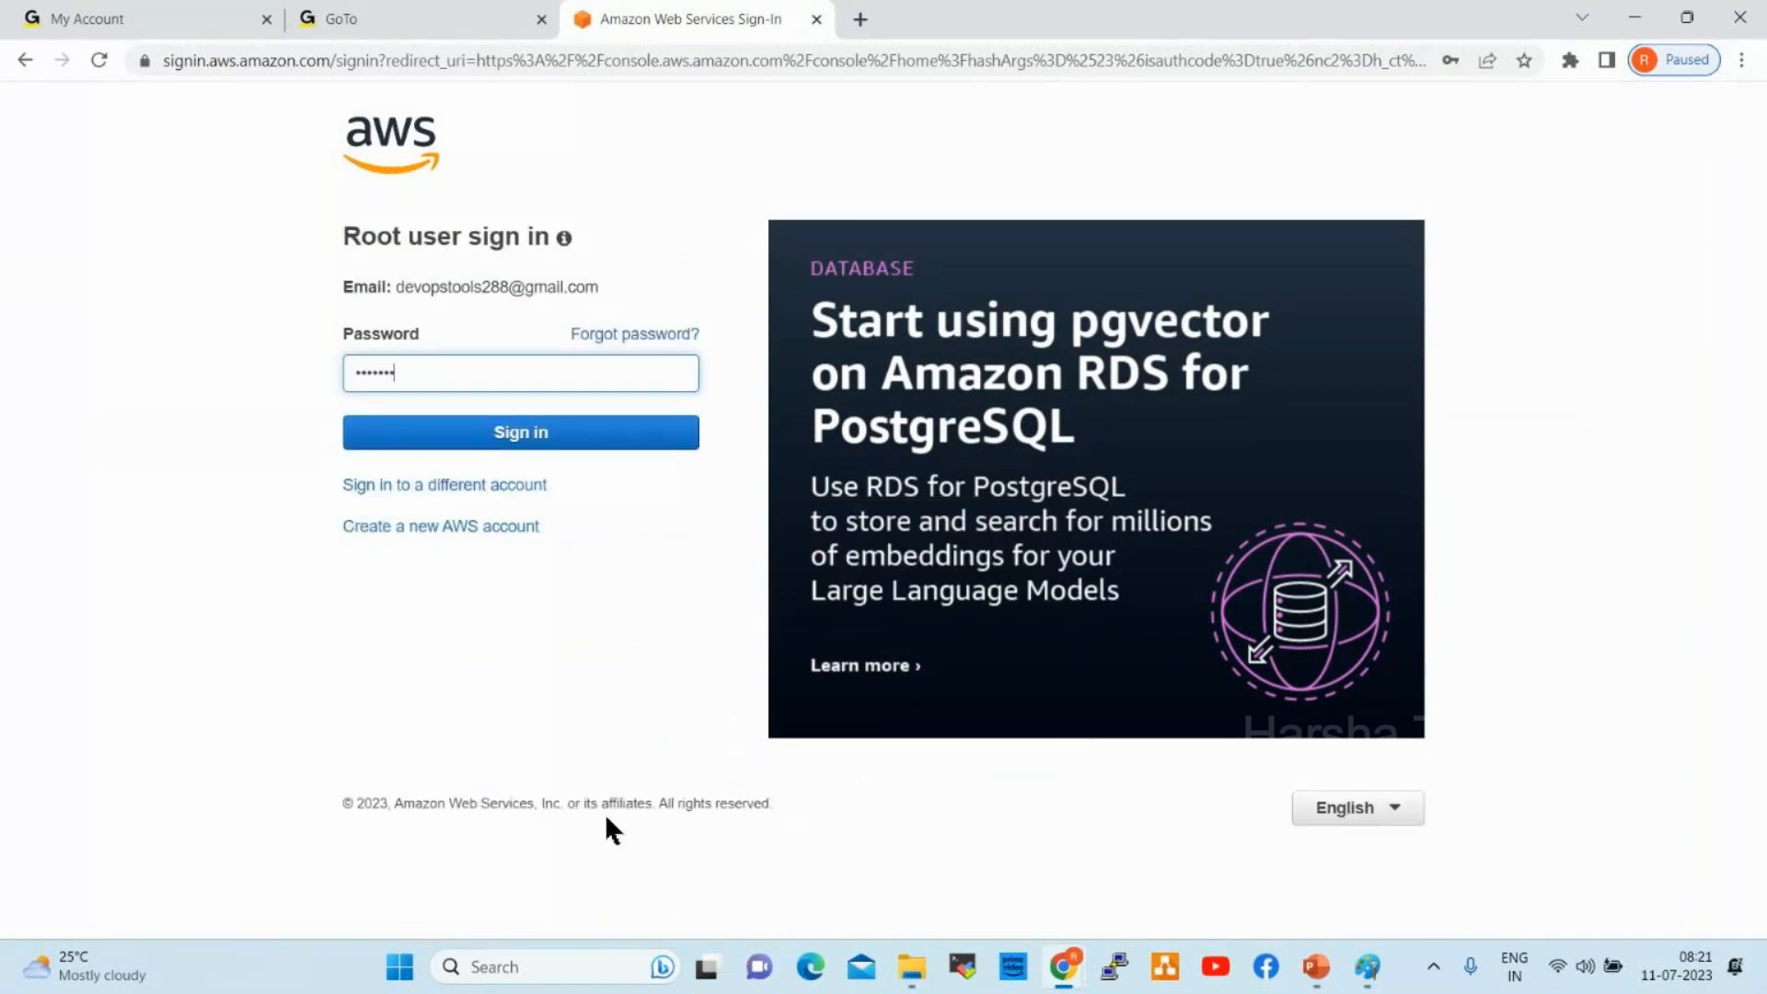
type("•")
key("Return")
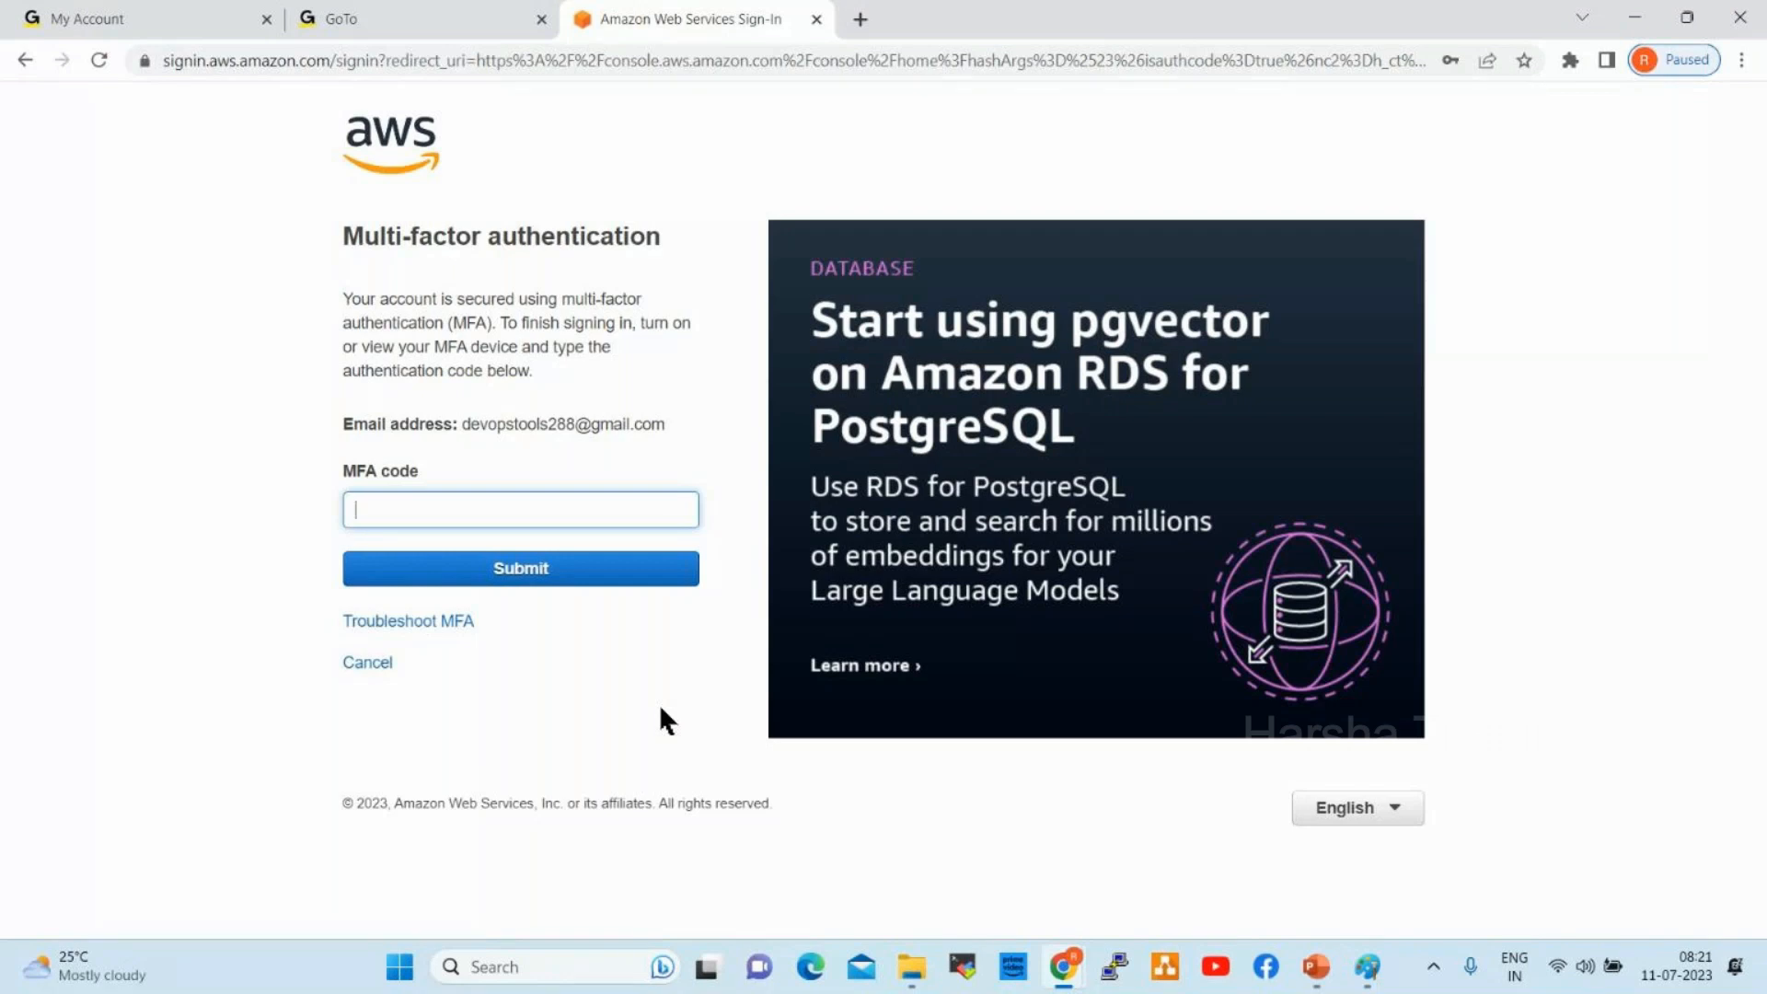
Submit the MFA code to reach Console Home, then open and close the account menu.
left_click(544, 573)
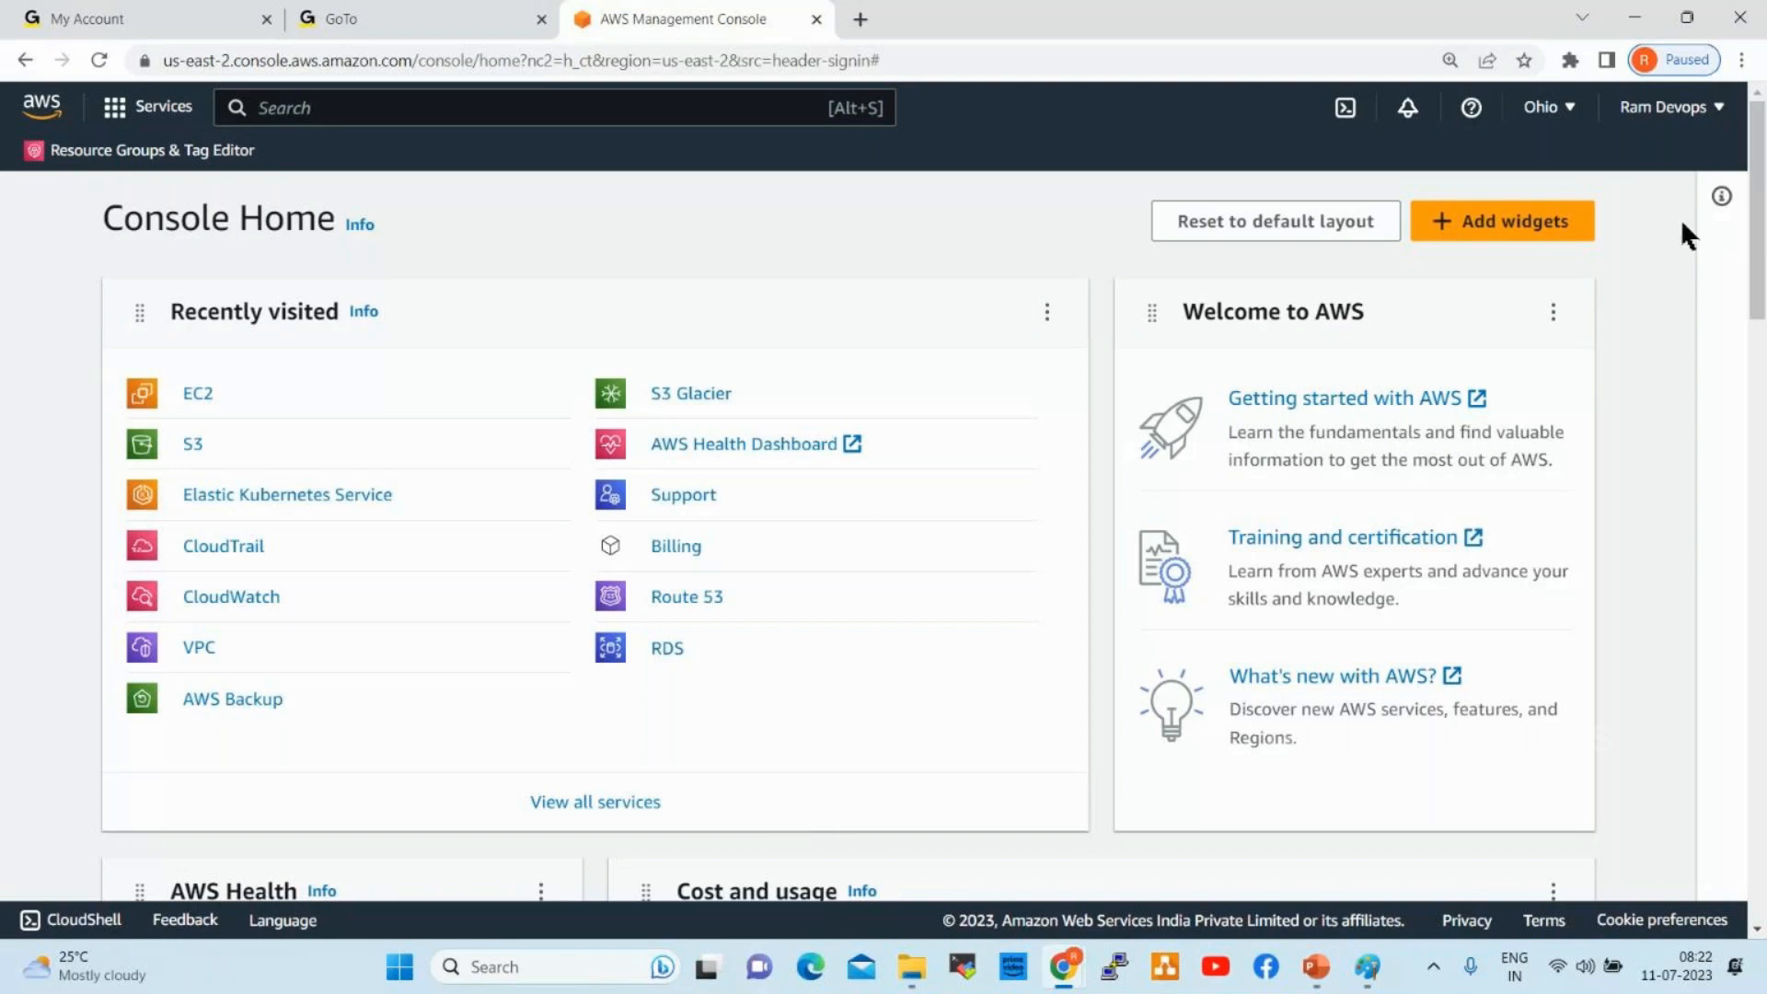
left_click(1666, 107)
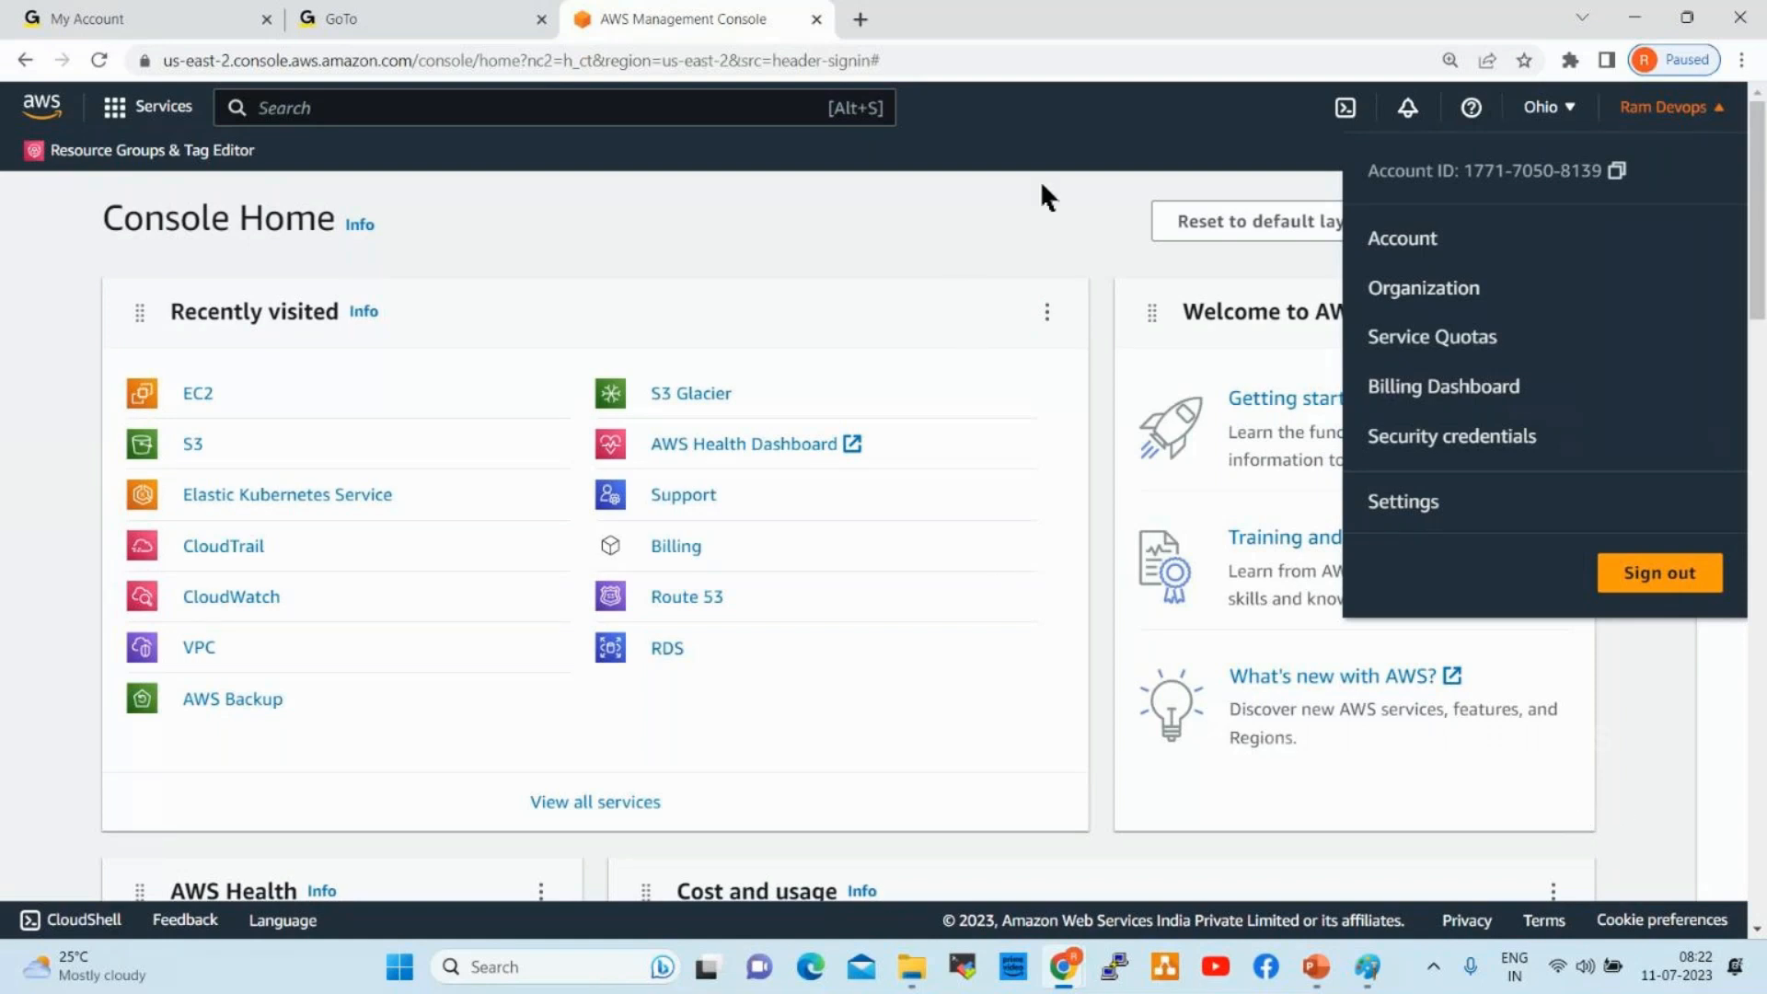
left_click(946, 273)
left_click(1647, 110)
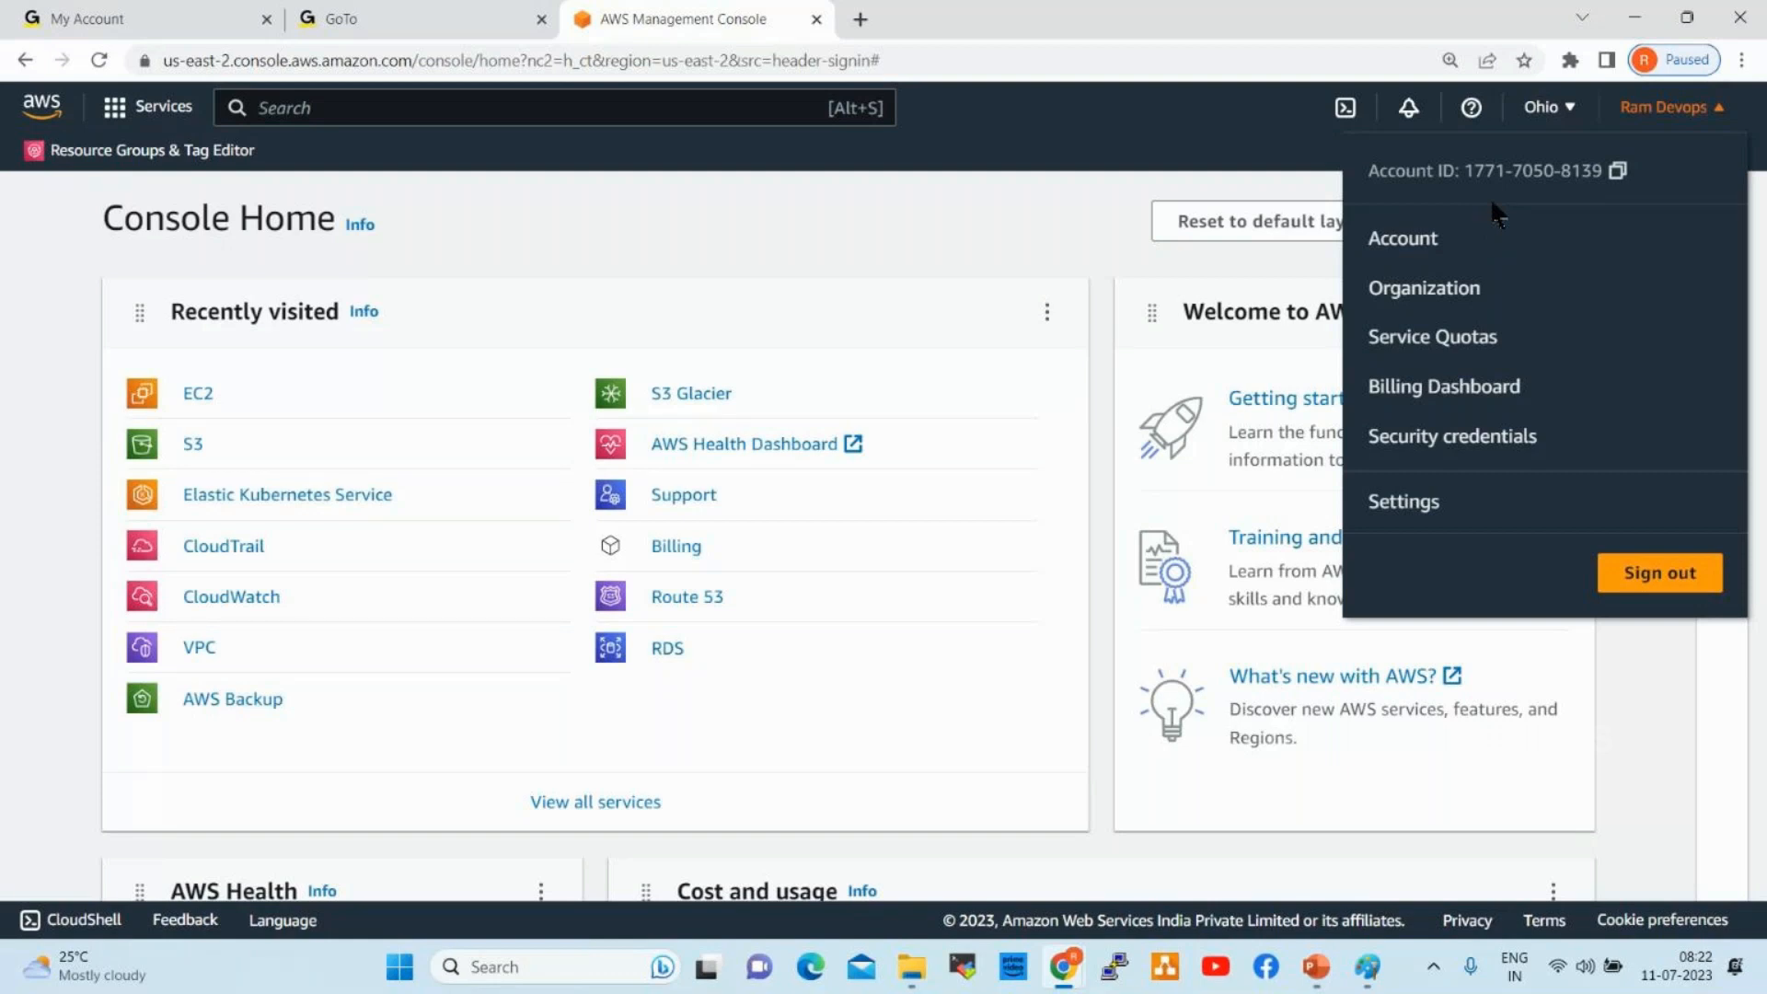
left_click(1215, 354)
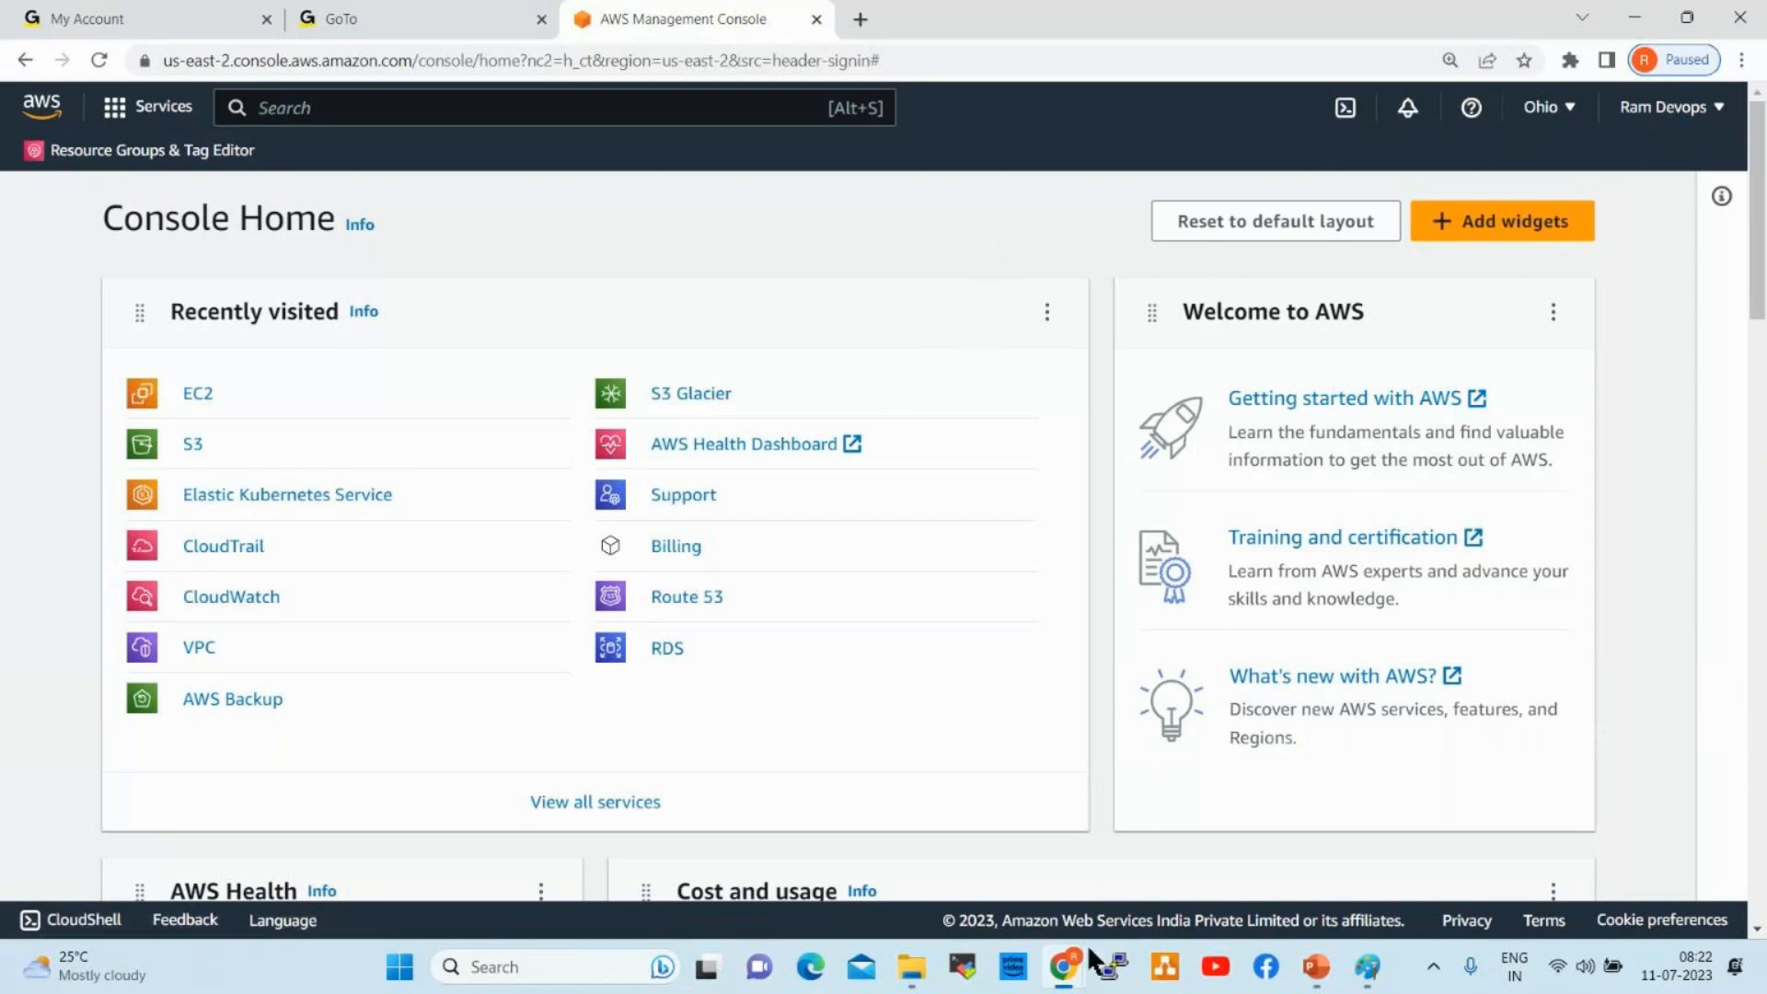
mouse_move(1068, 965)
left_click(1062, 845)
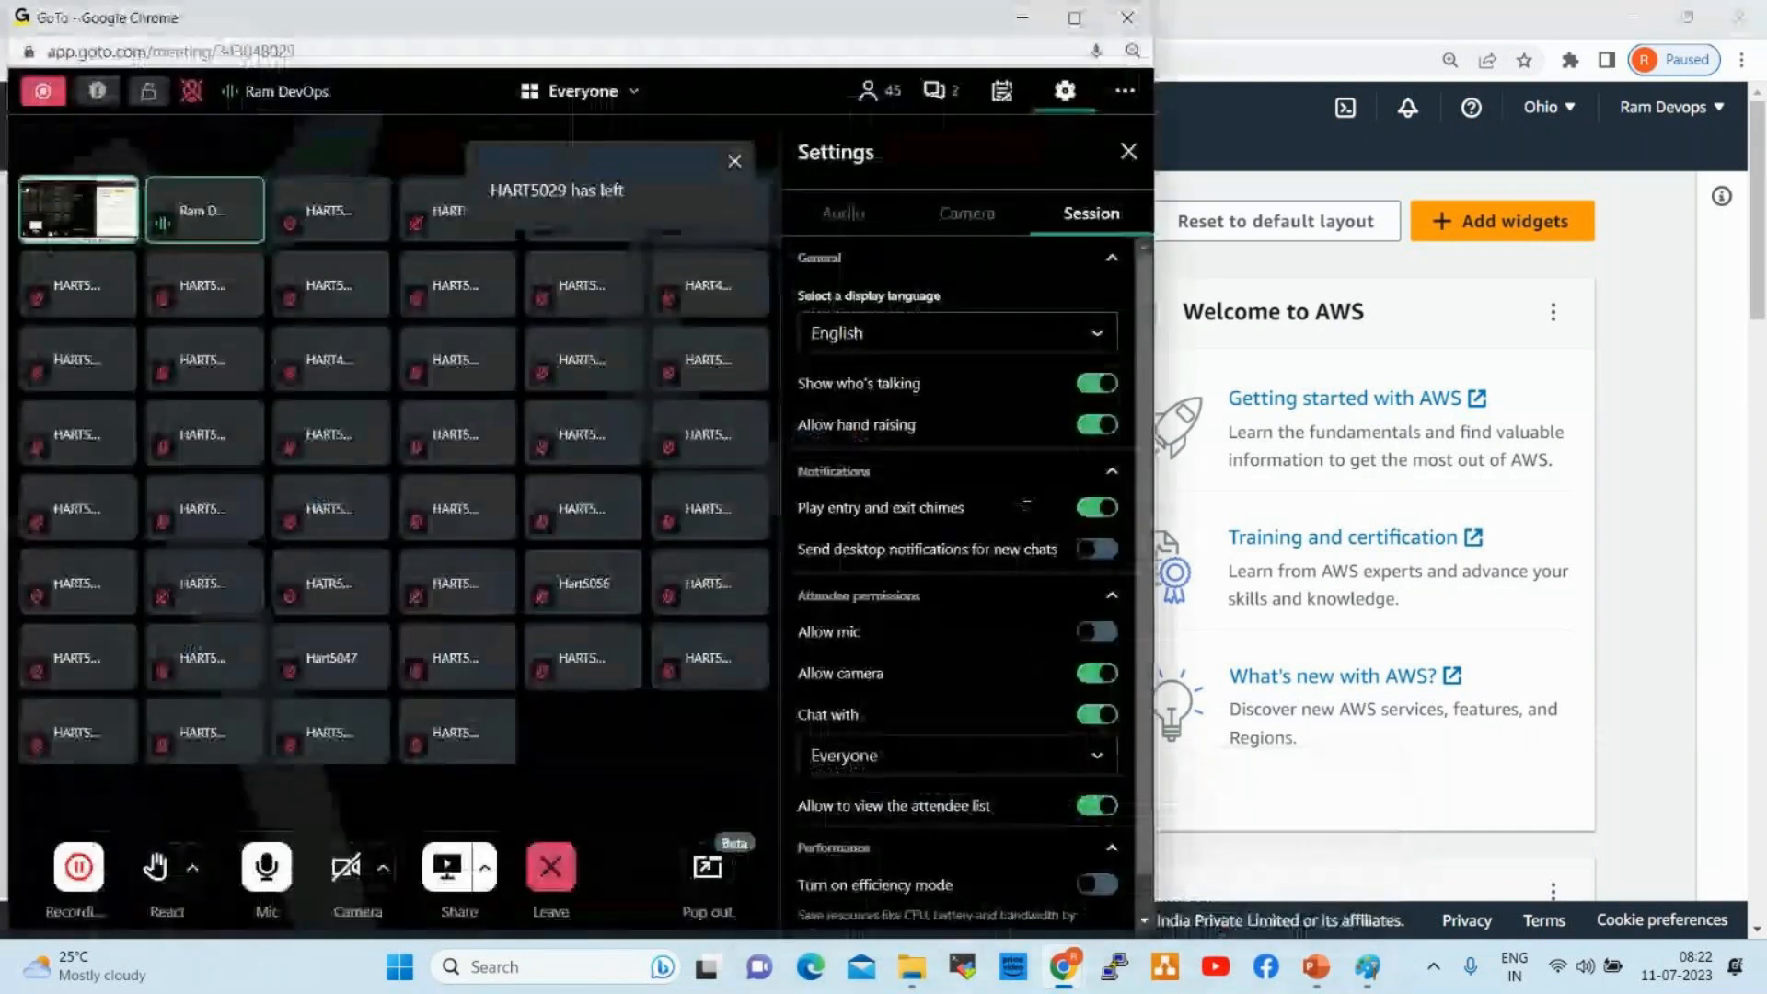
left_click(937, 90)
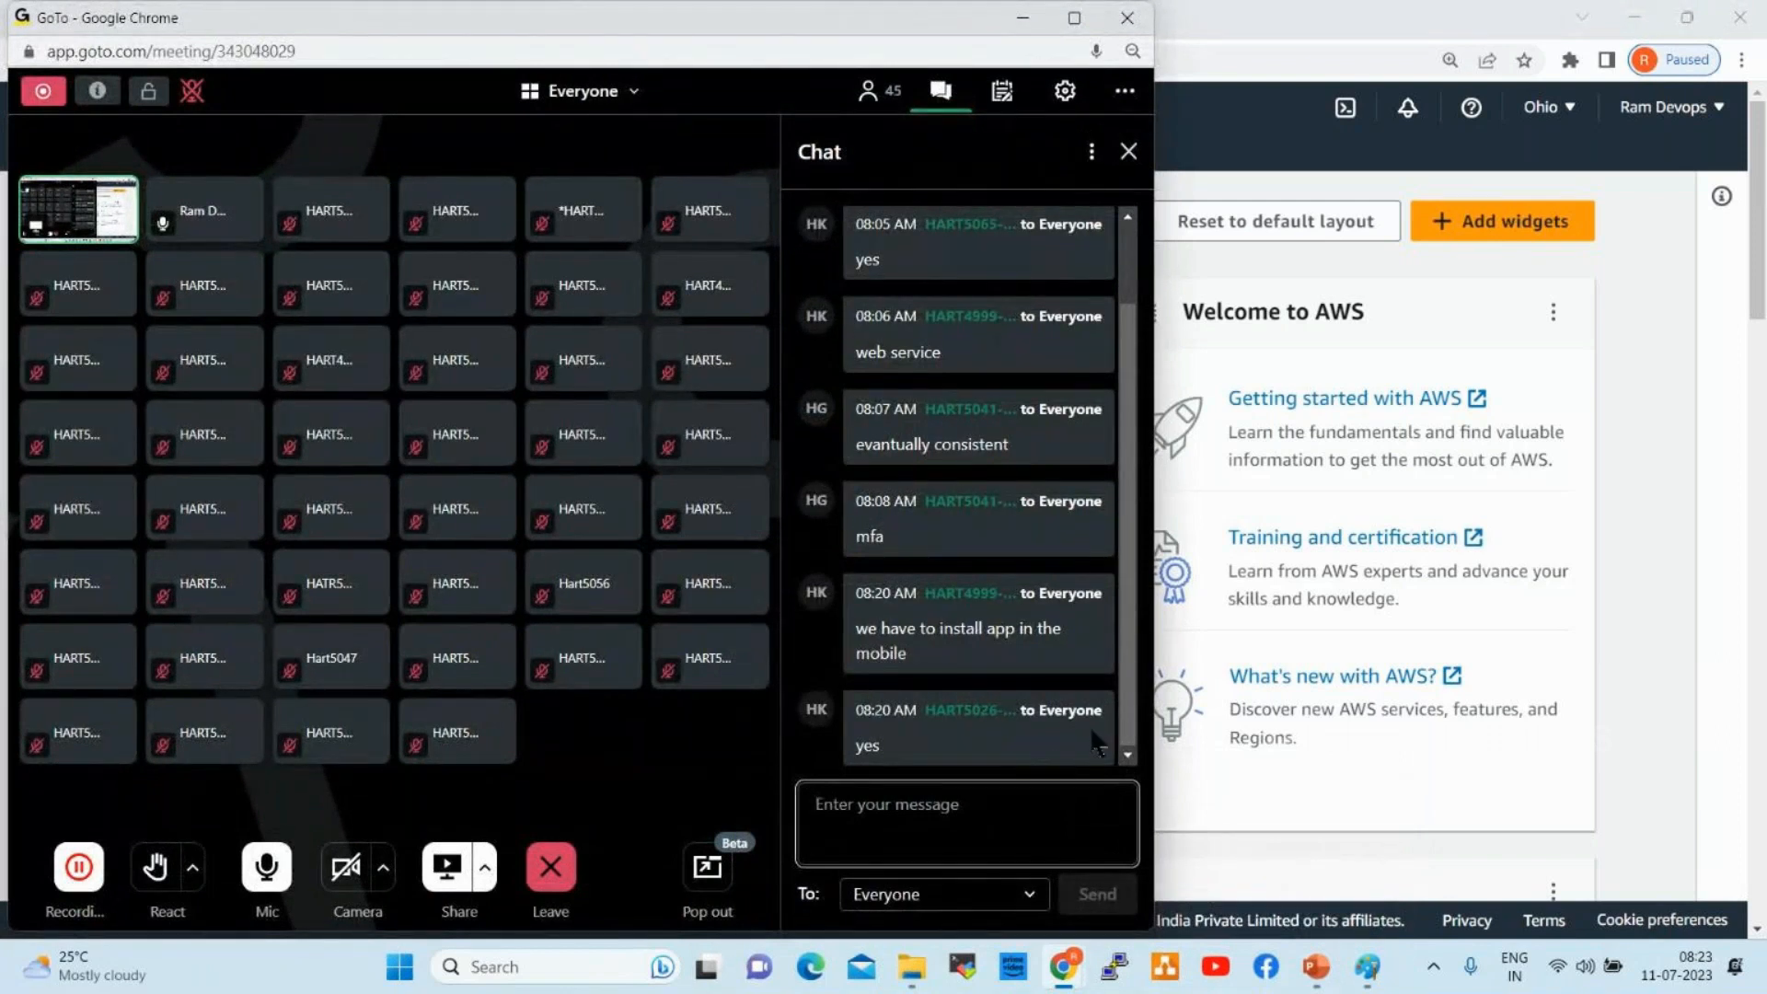
left_click(1026, 20)
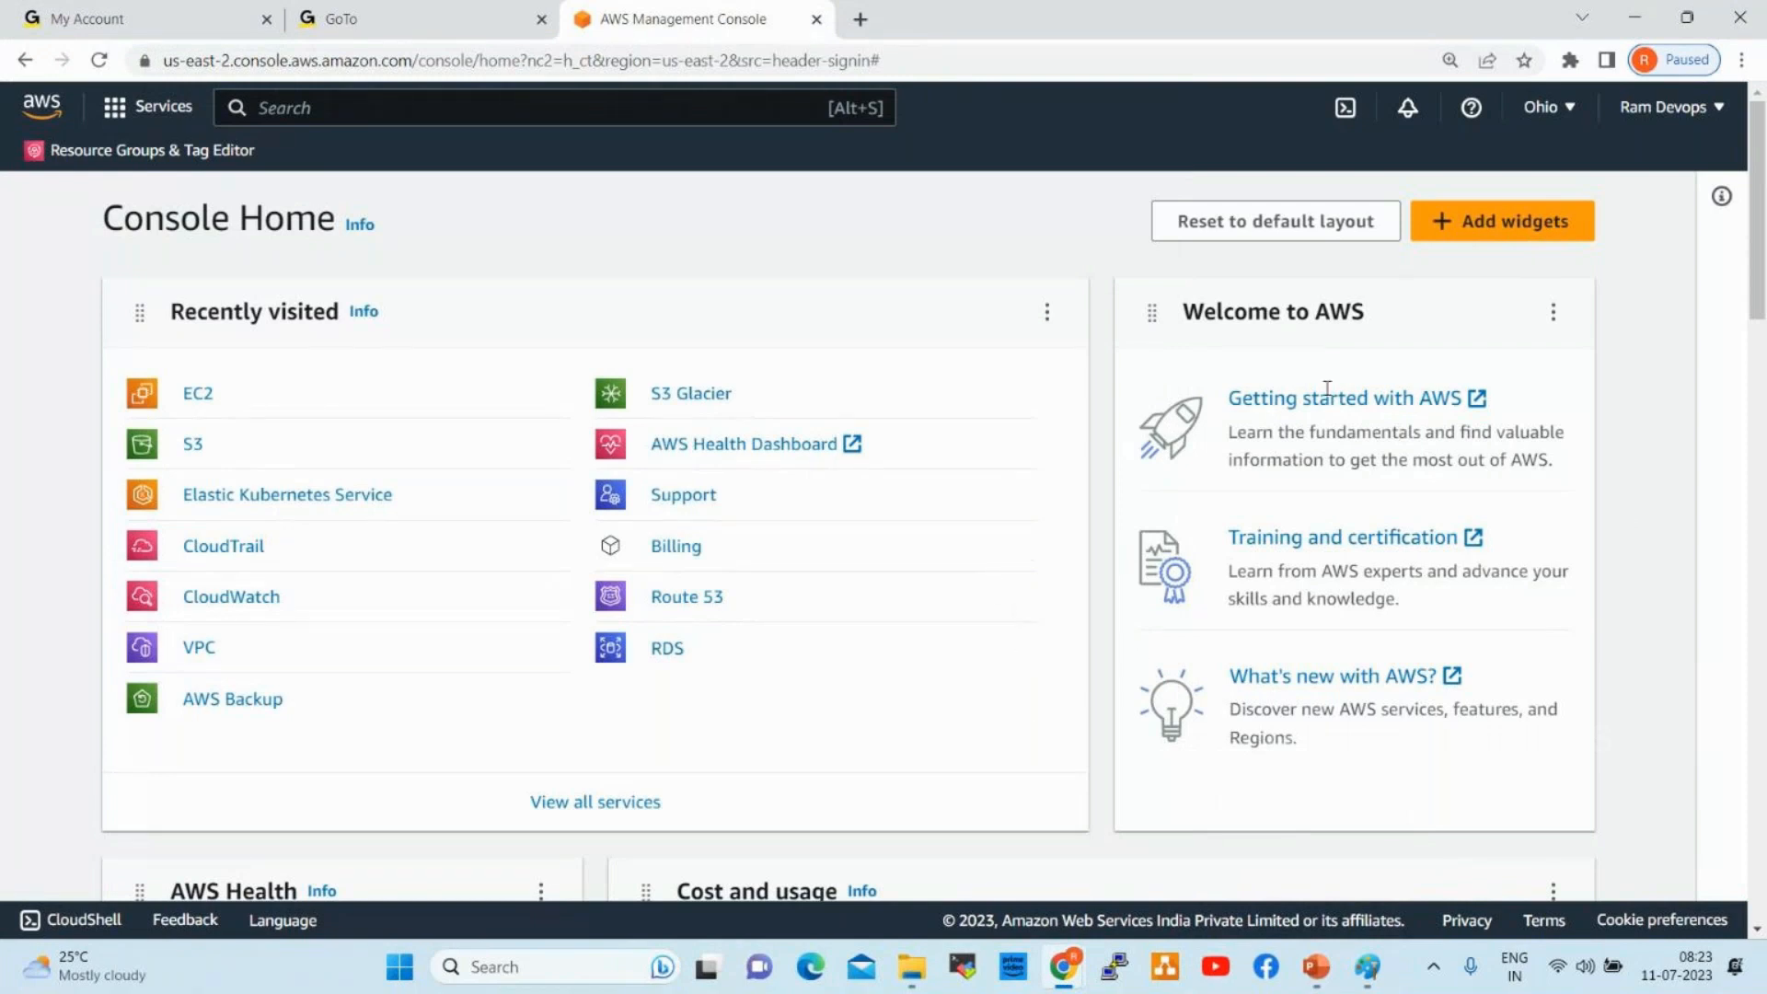
Go to the root user's Security credentials page from the account menu.
left_click(1673, 109)
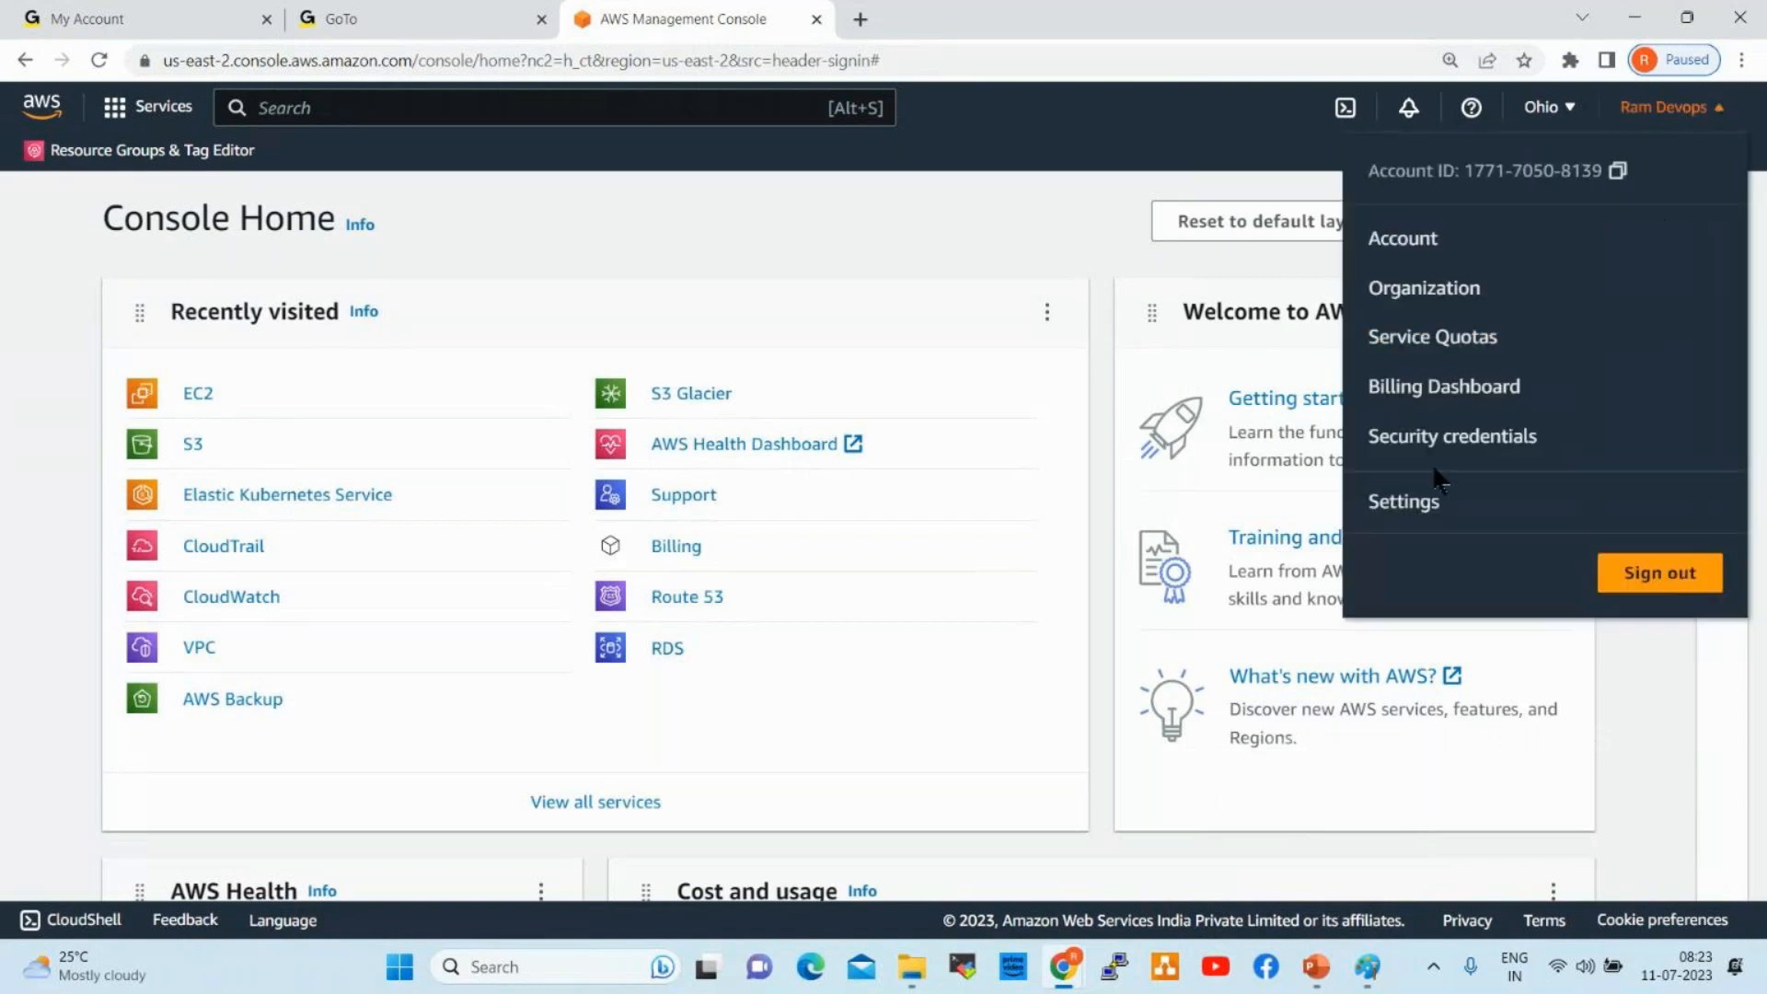
left_click(1429, 438)
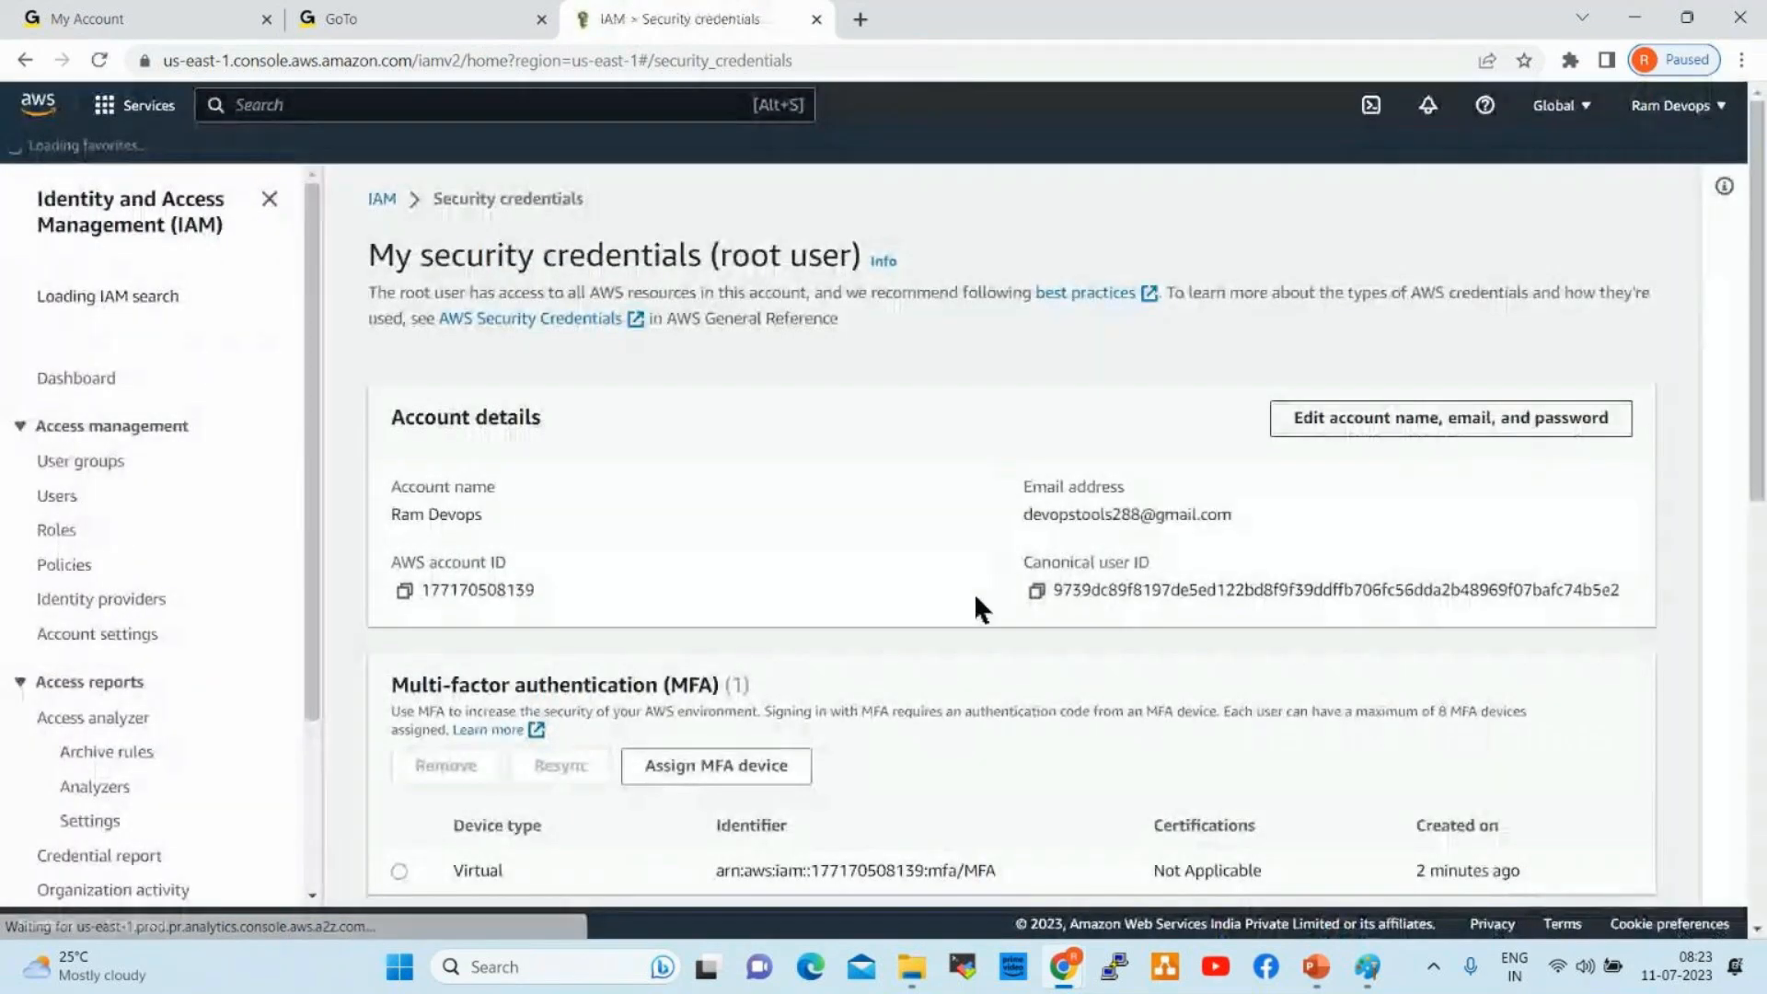
scroll(477, 571, "down", 2)
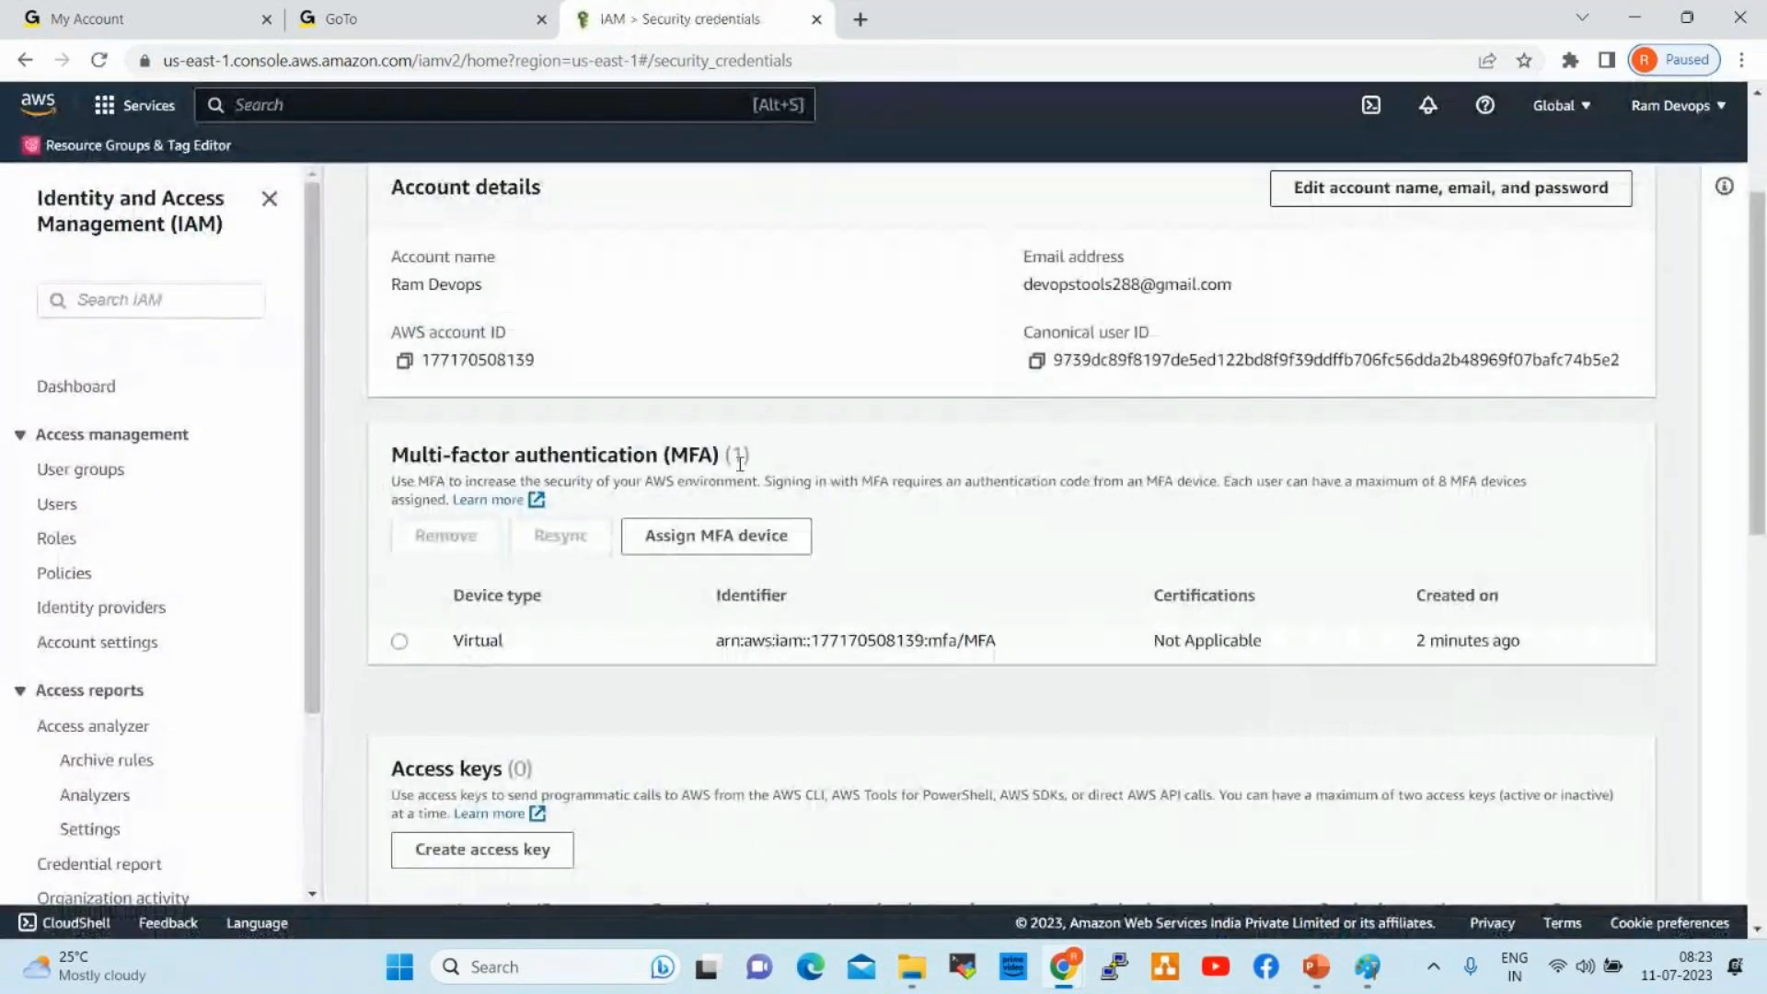
Remove the virtual MFA device, confirm the deletion, and dismiss the deleted notice.
left_click(398, 641)
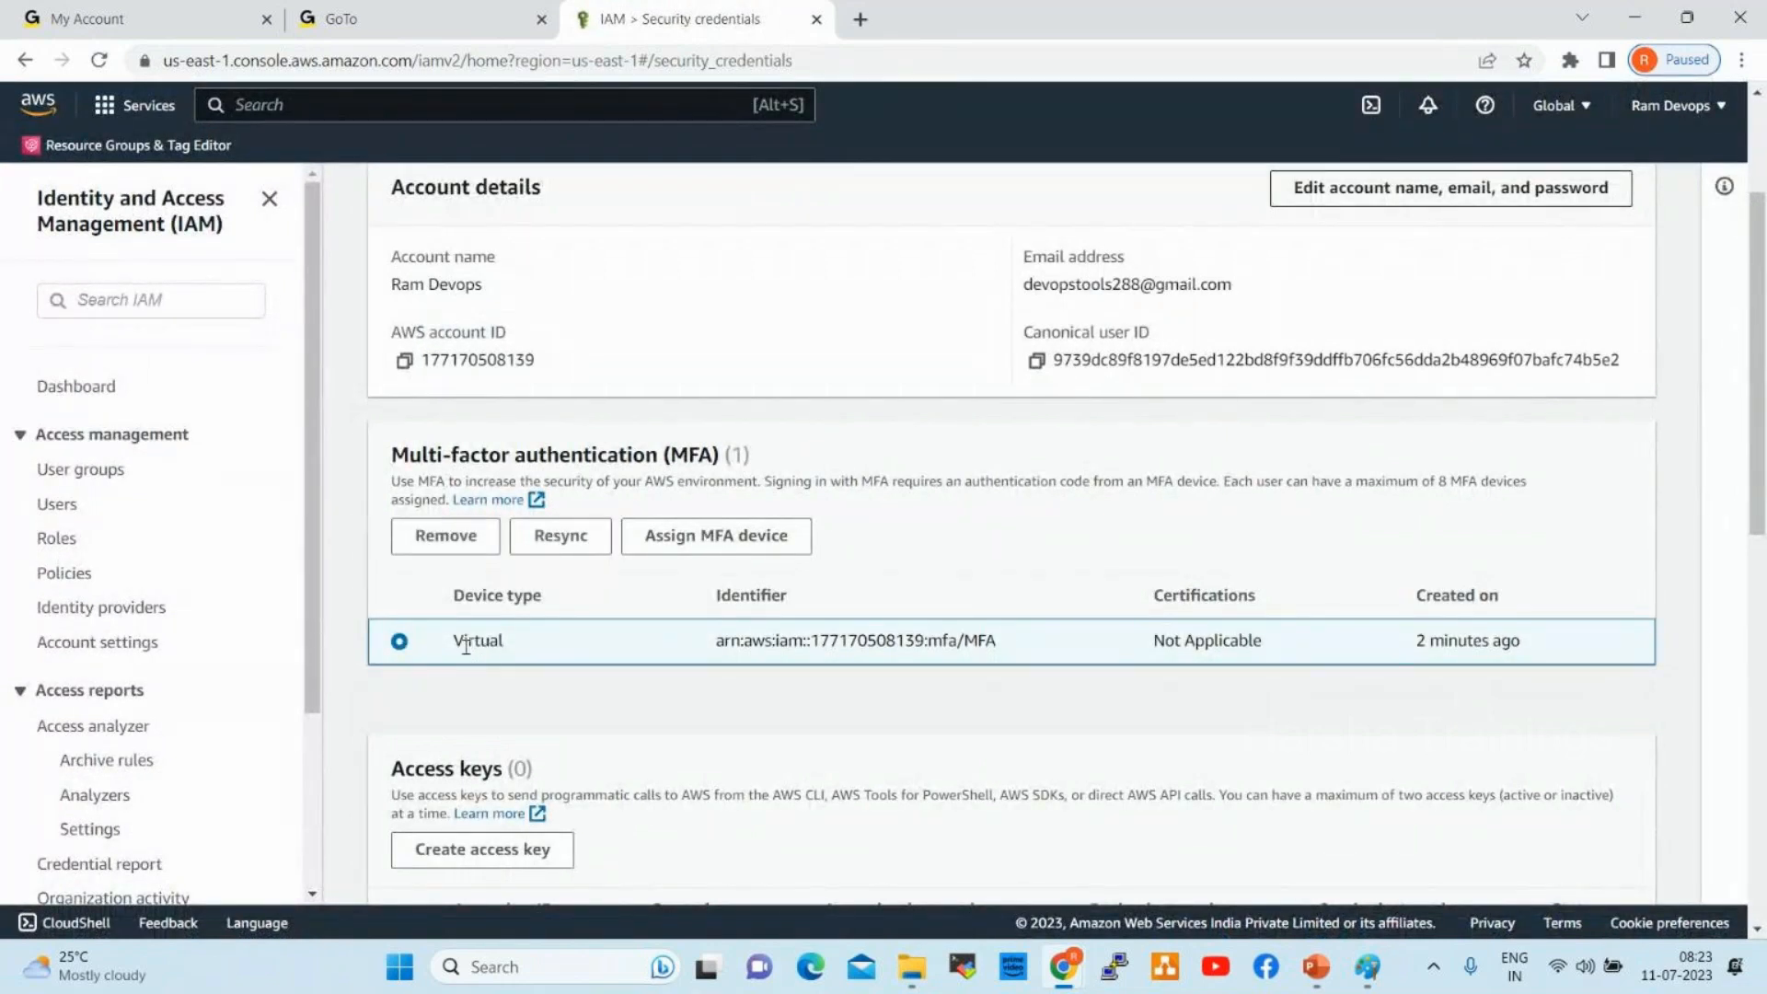
left_click(446, 536)
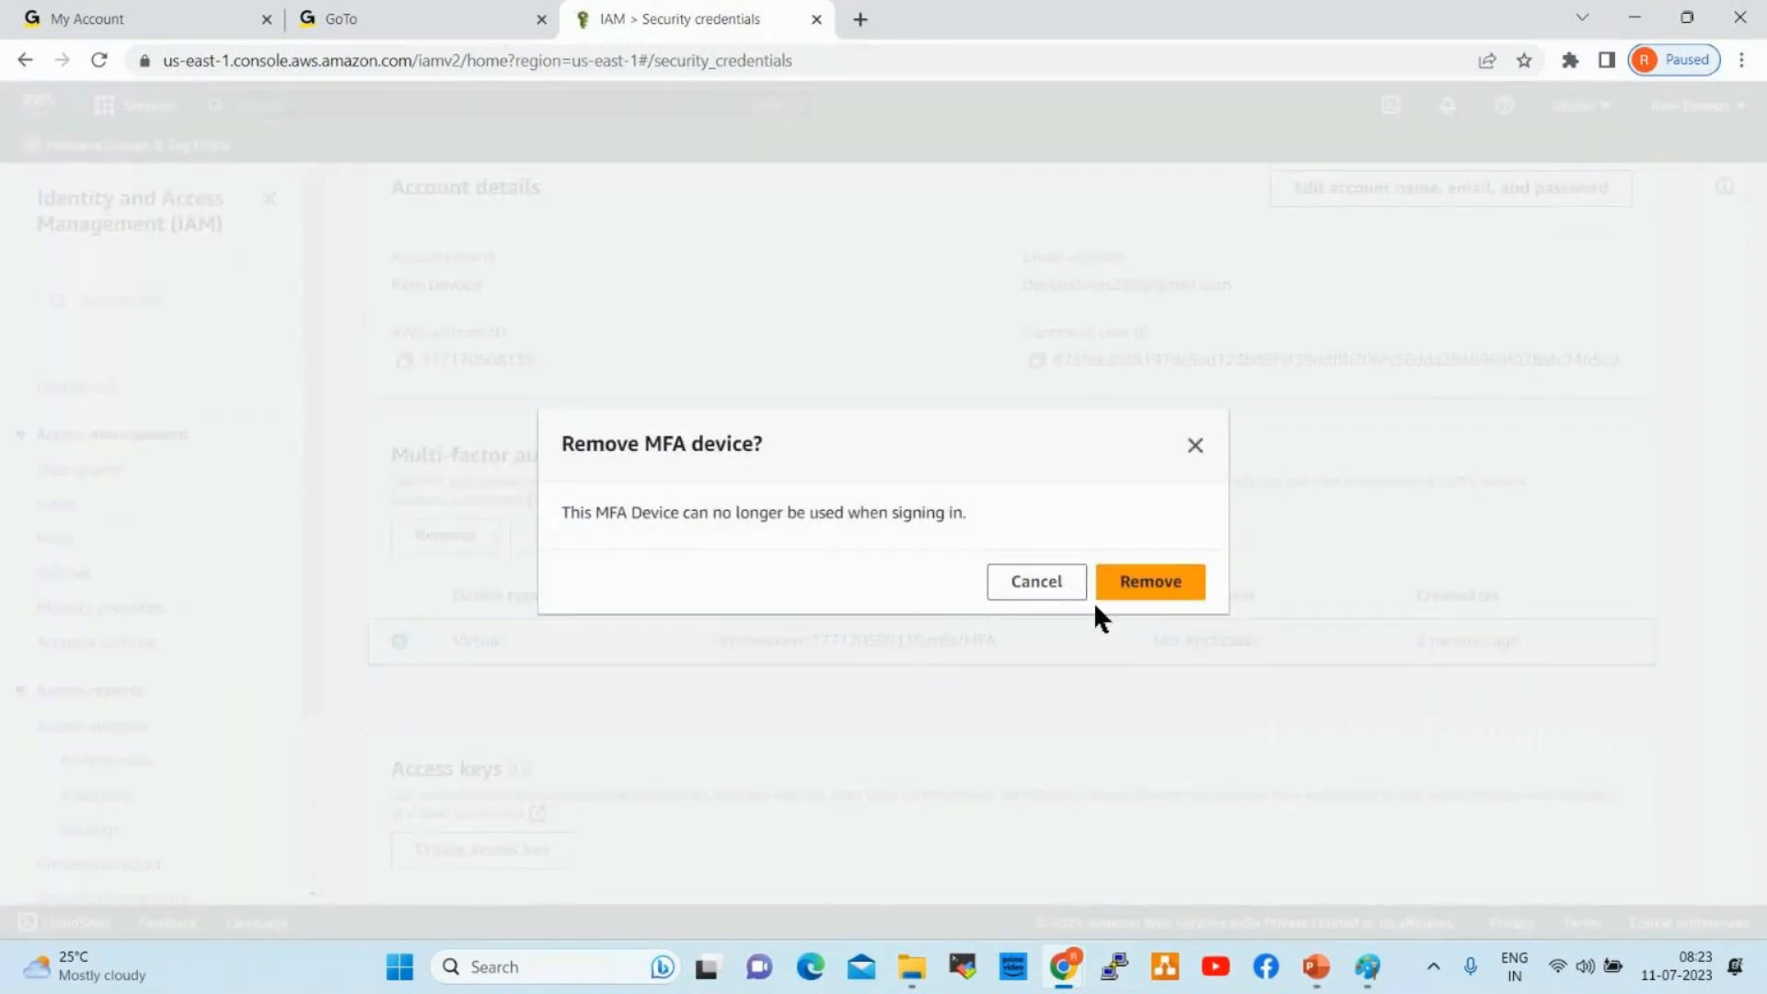
left_click(1140, 589)
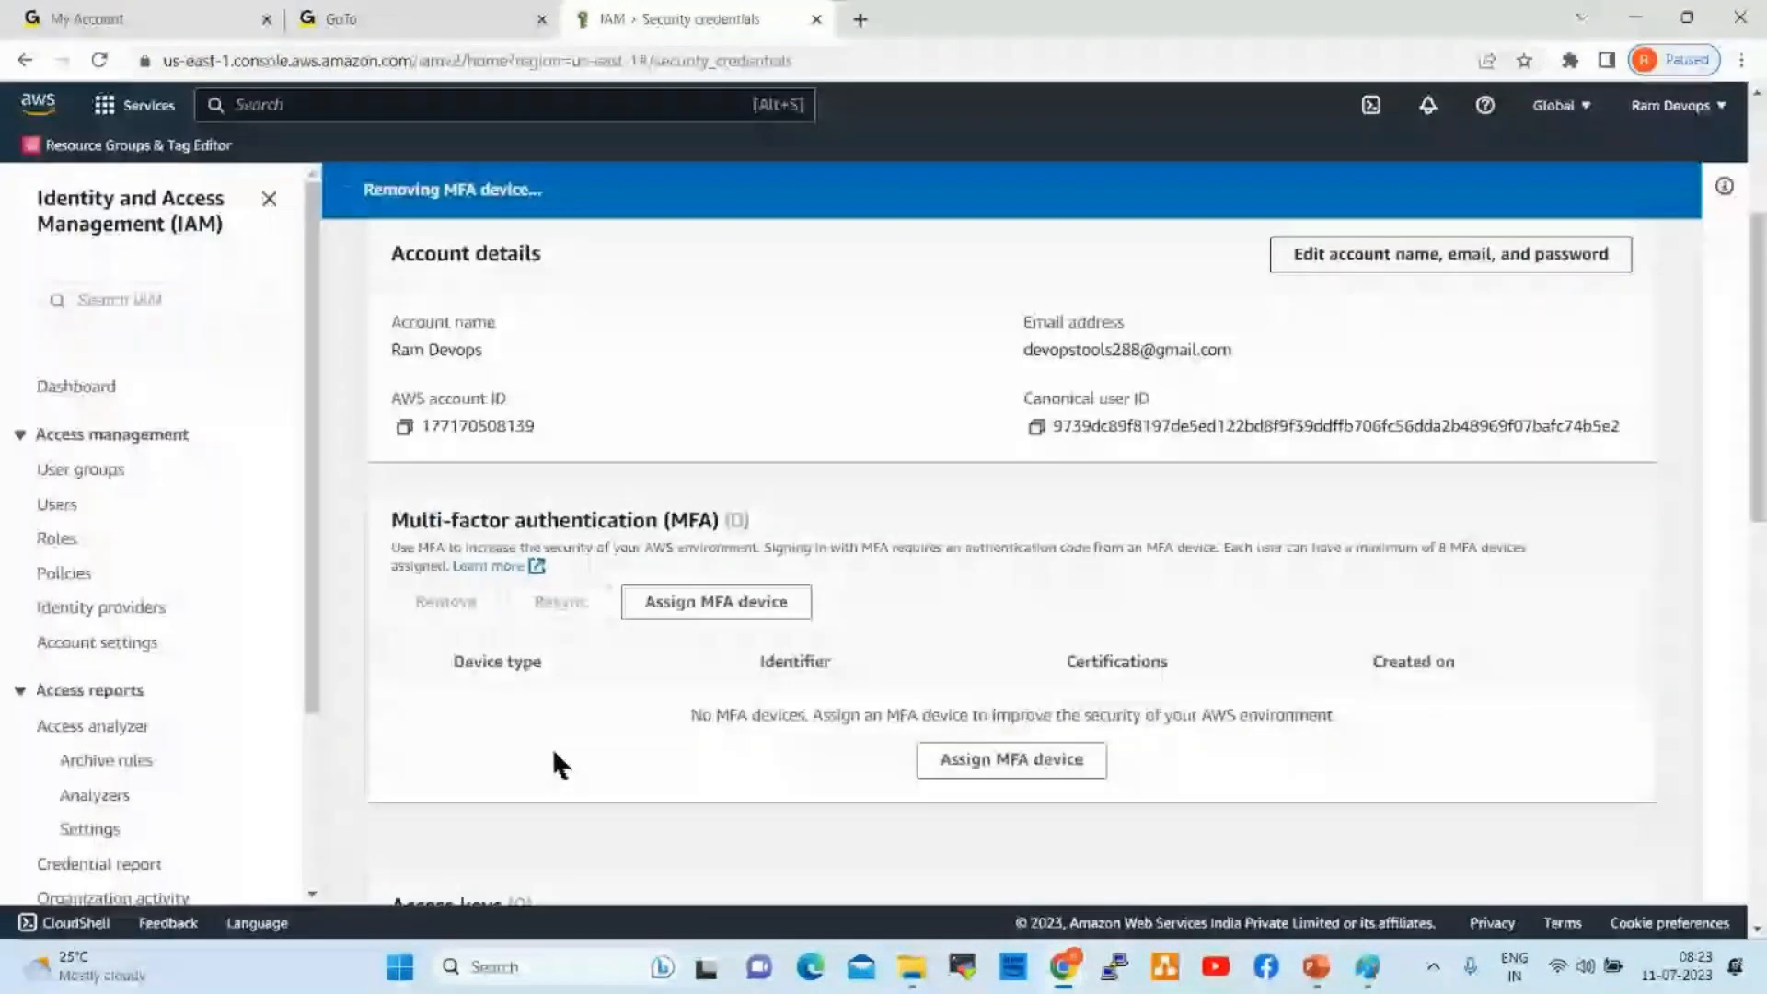
scroll(383, 897, "down", 1)
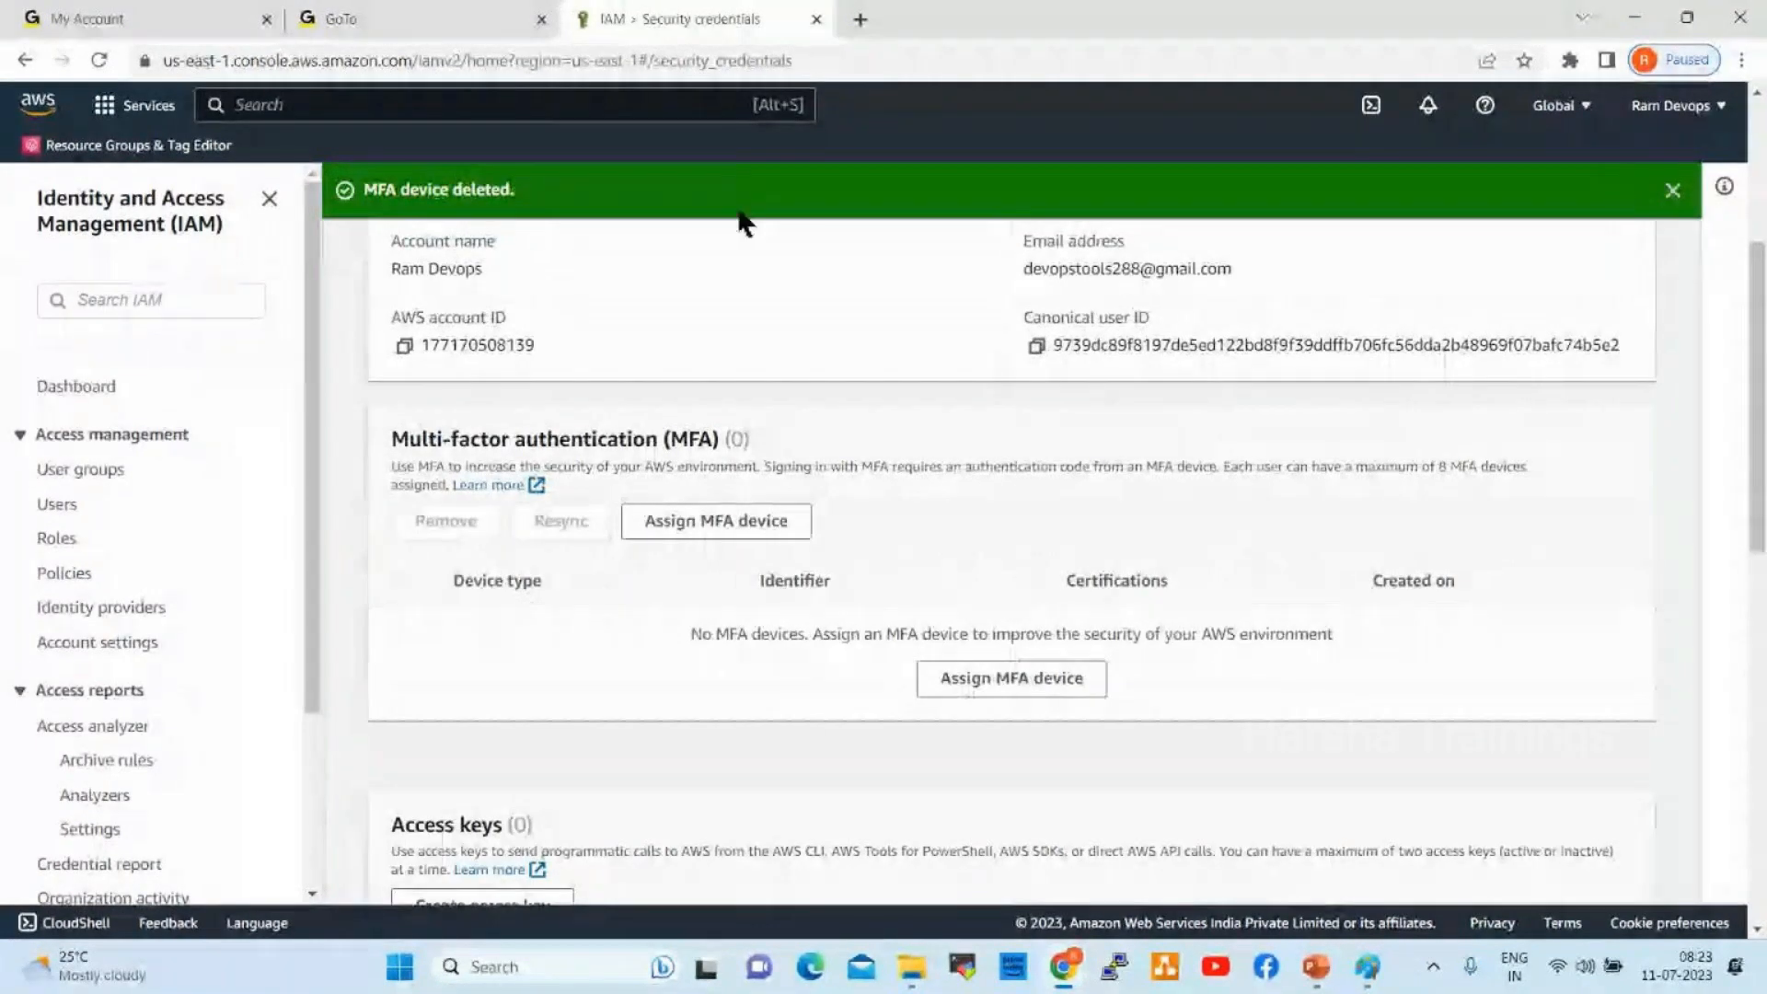
left_click(1672, 190)
scroll(1079, 423, "down", 1)
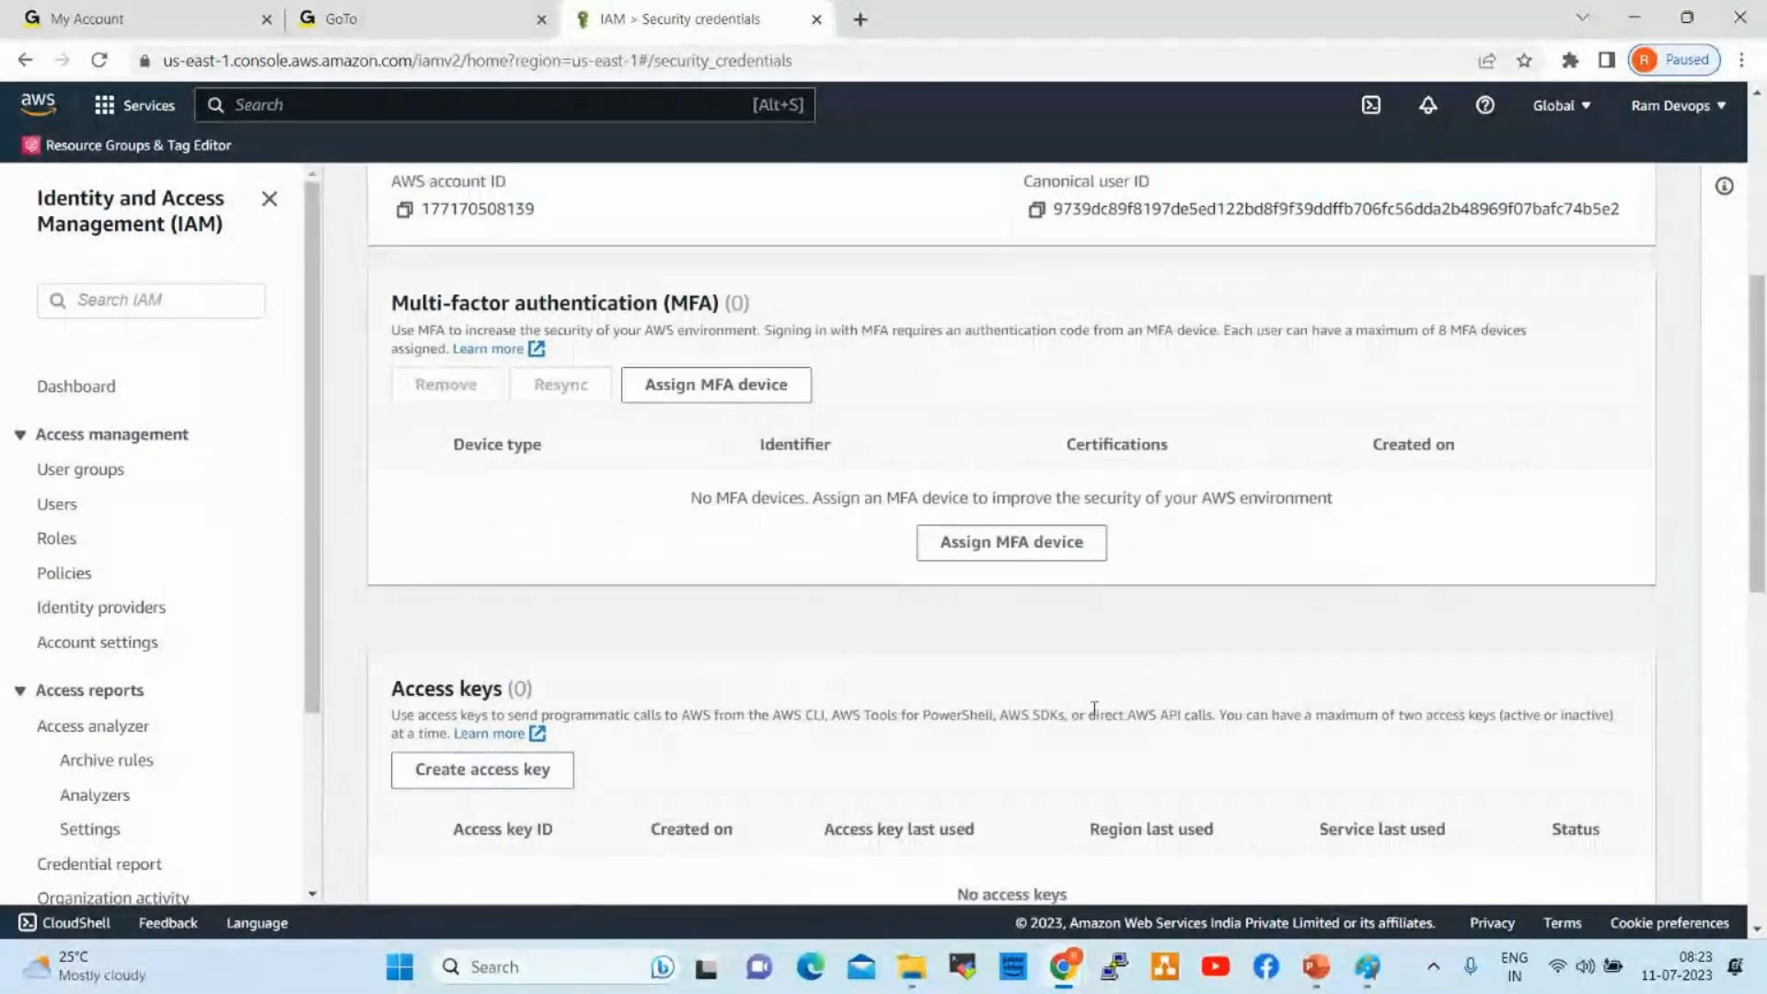